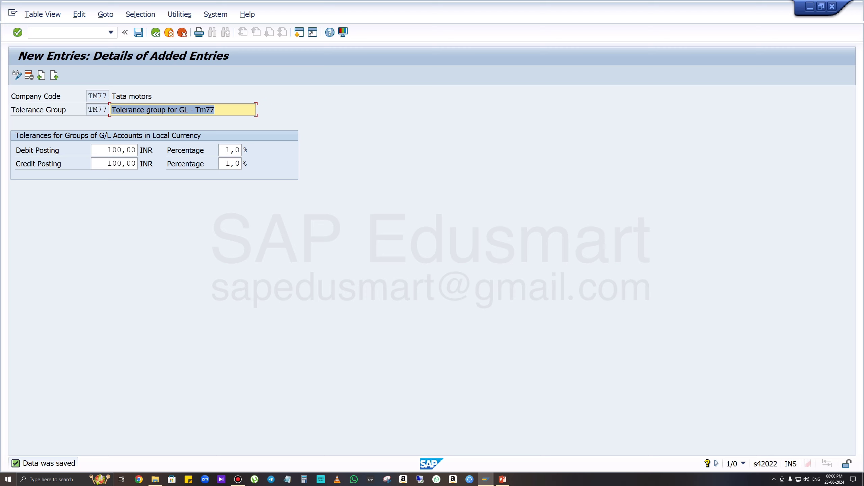
Locate company code TS45 in the G/L tolerance group overview and review its blank and TS45 tolerance group entries
left_click(156, 32)
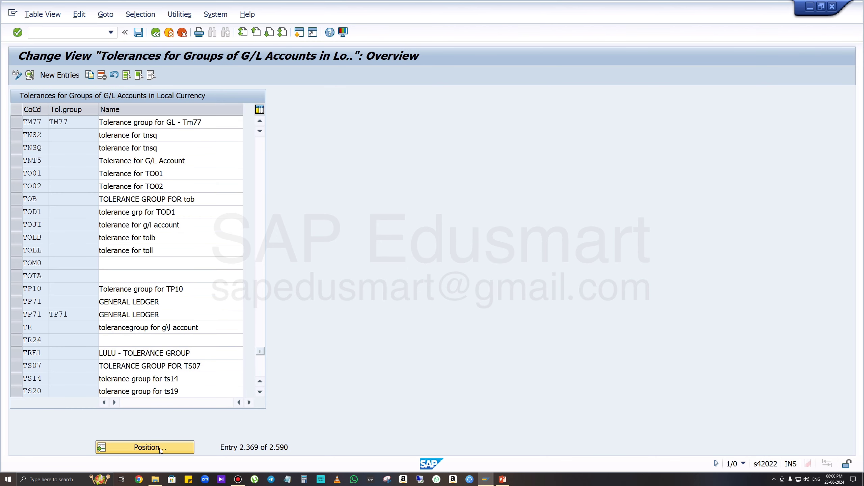
left_click(159, 449)
type("ts45")
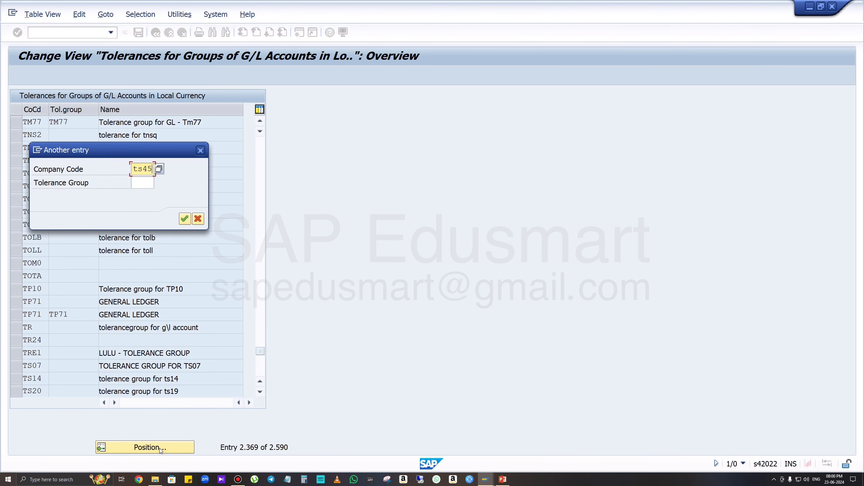
key("Return")
double_click(207, 126)
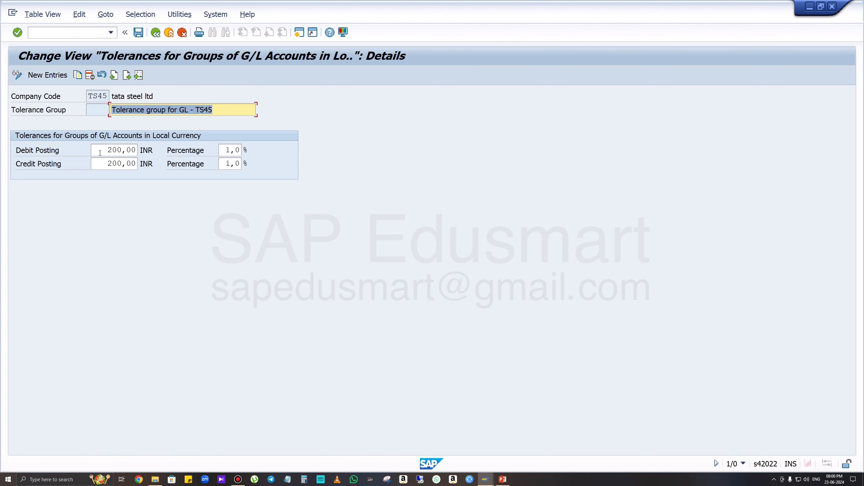
left_click(127, 74)
Open transaction FS00 for central G/L account maintenance in a new session
left_click(299, 32)
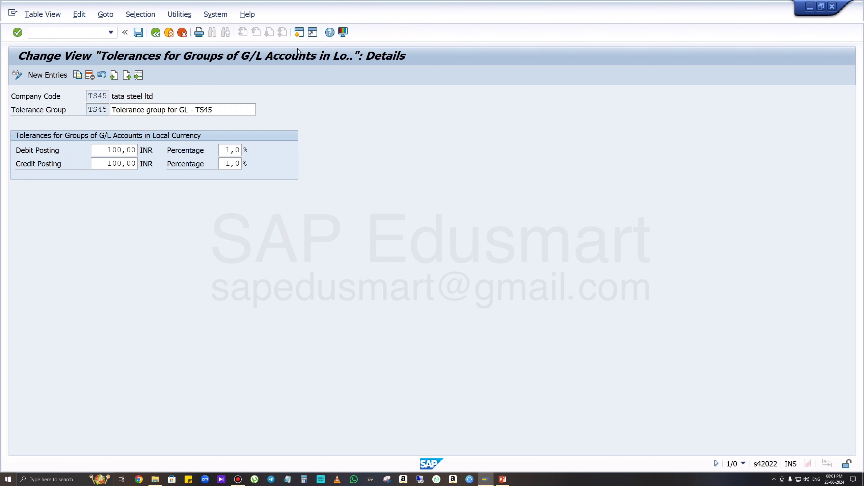
type("fs00")
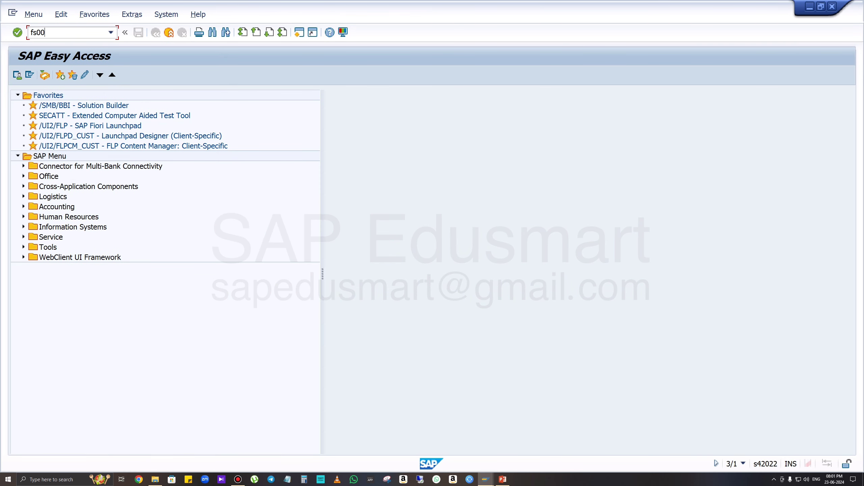
key("Return")
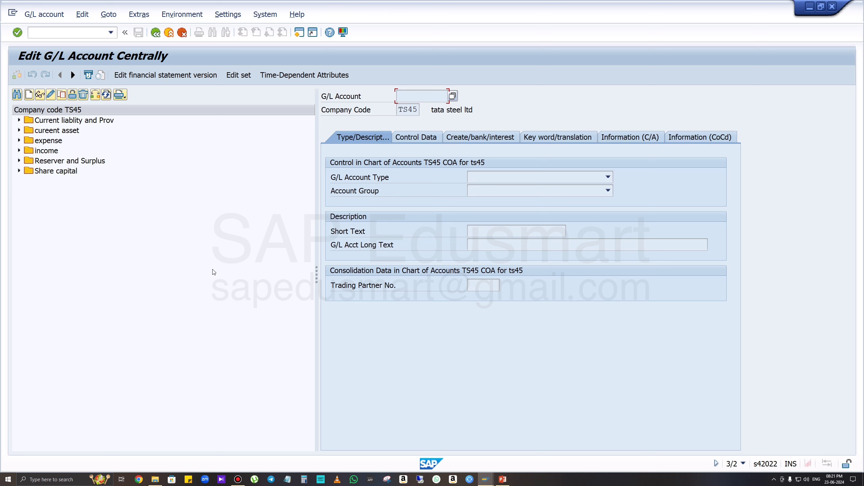
Display the Salary Payable account under Current liablity and Prov and review its control data and document creation settings
left_click(19, 120)
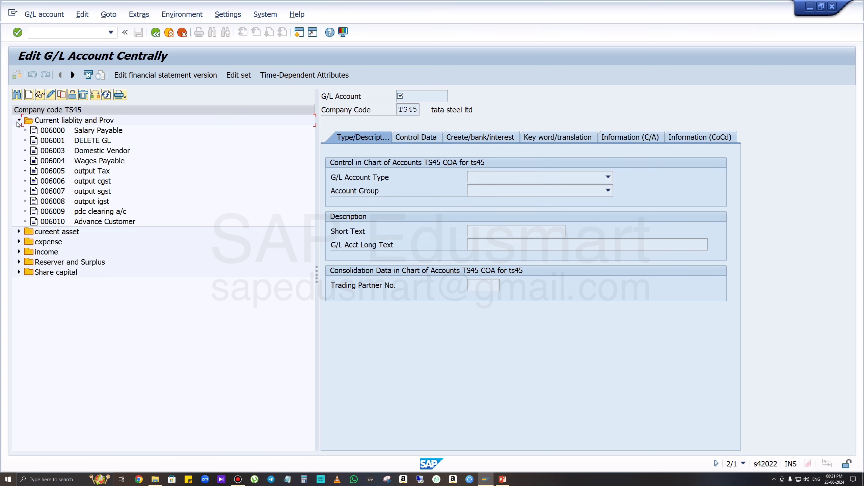
left_click(68, 131)
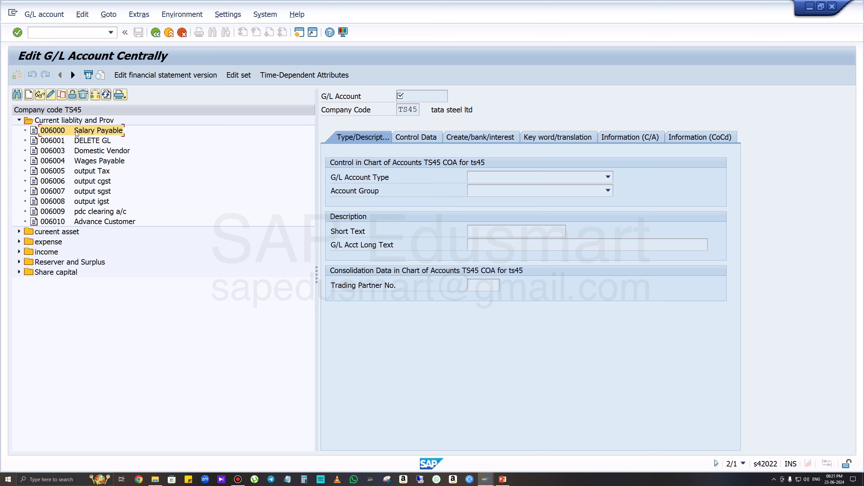
double_click(91, 133)
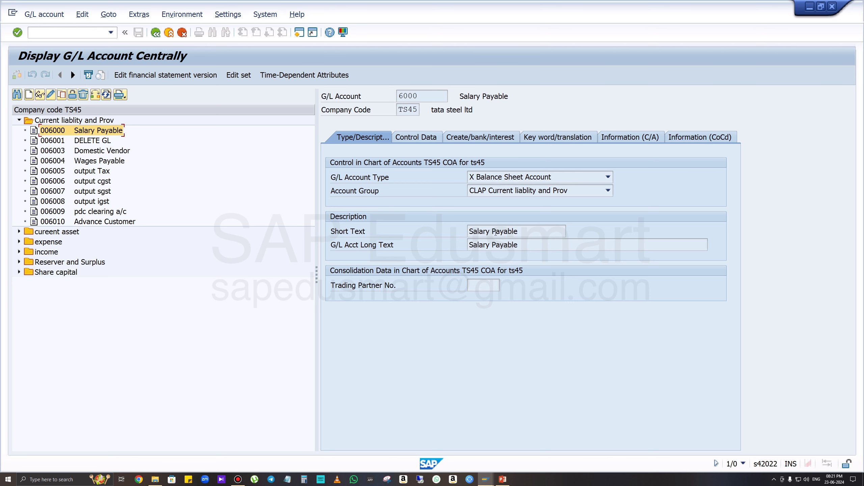
left_click(413, 137)
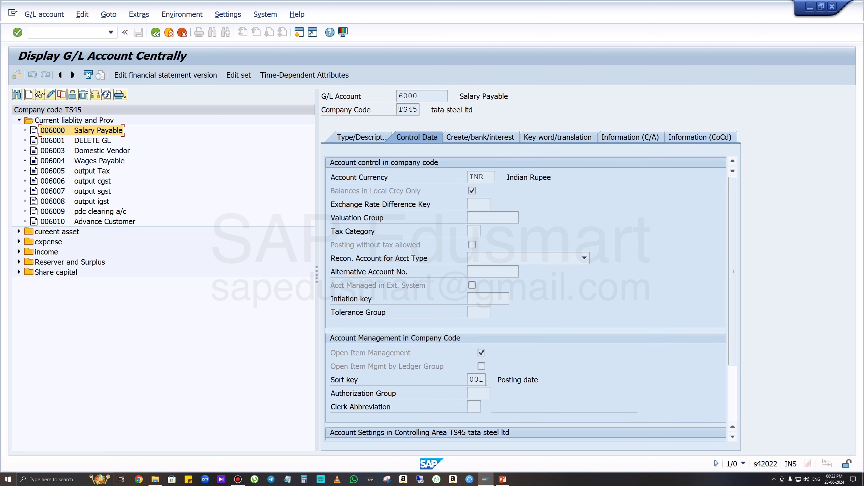
left_click(471, 138)
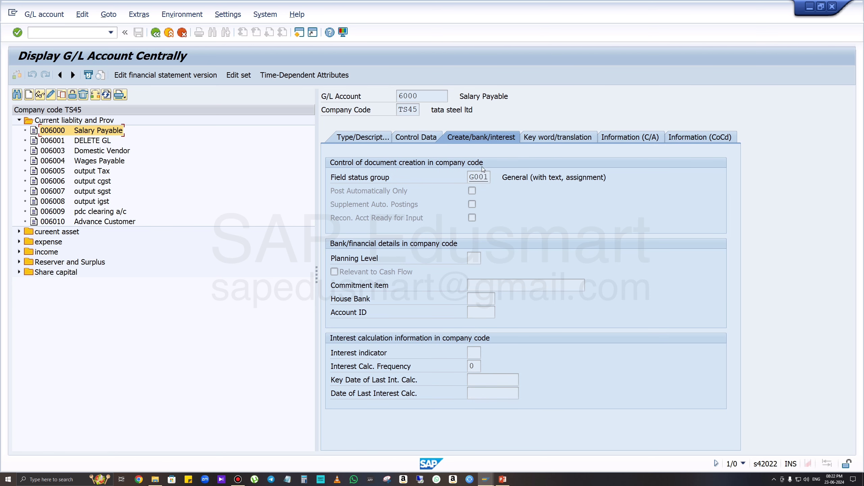
left_click(413, 135)
Switch the Salary Payable account to change mode and view the tolerance groups available in its control data
left_click(52, 96)
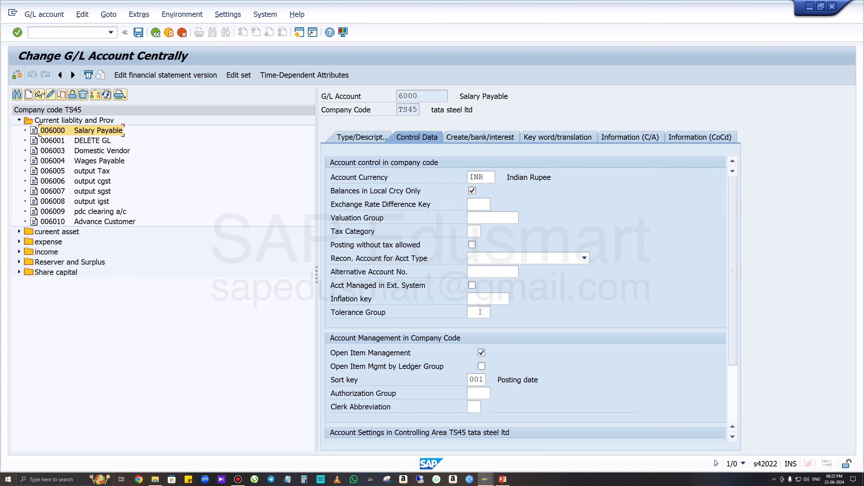
left_click(478, 313)
left_click(495, 316)
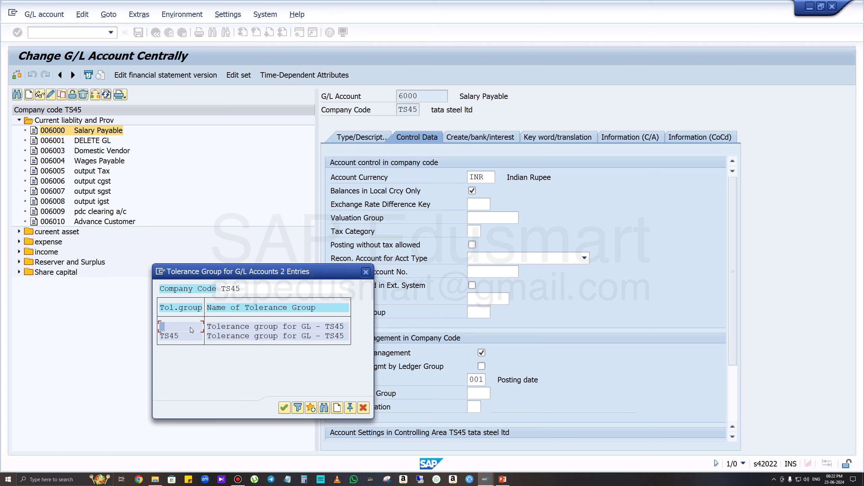
left_click(365, 272)
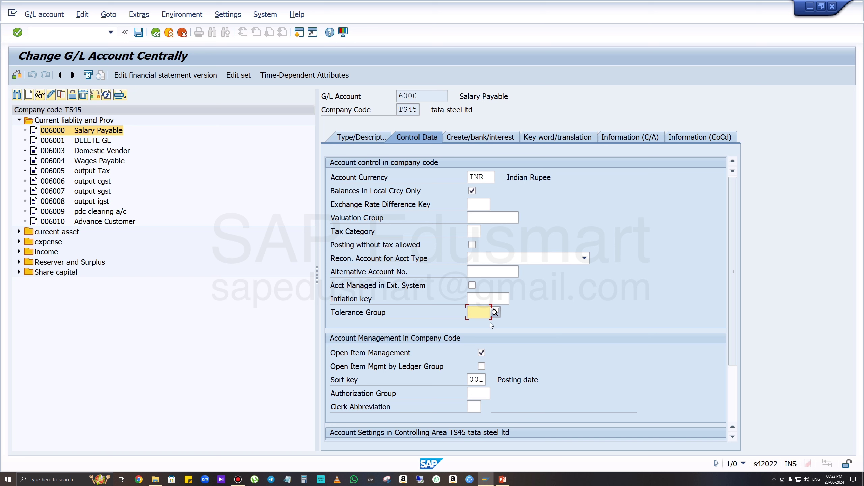
Assign the blank tolerance group to Salary Payable, recheck the available groups and confirm the entry
left_click(495, 312)
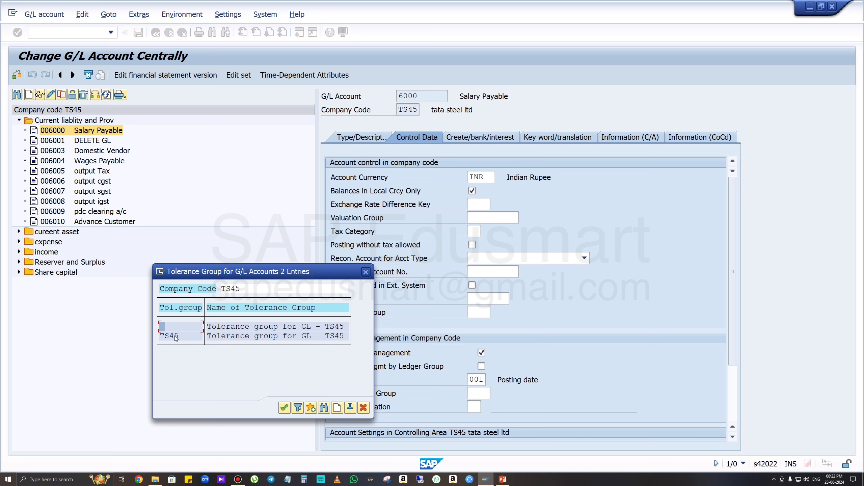
double_click(180, 326)
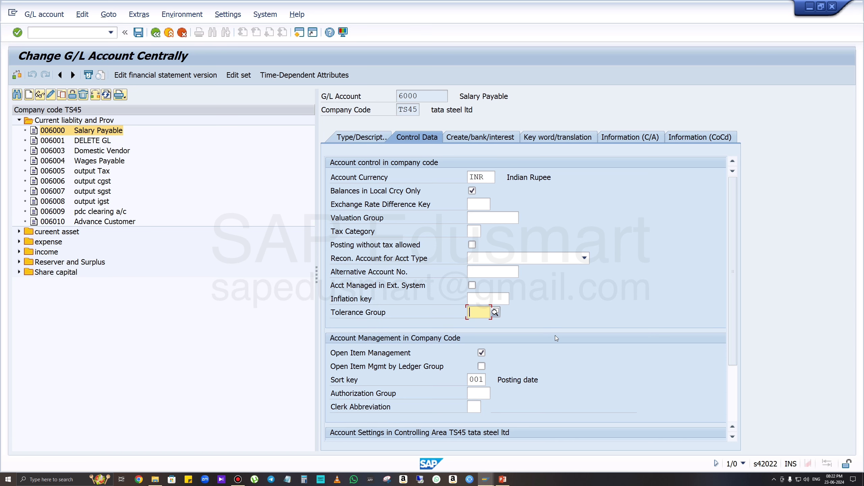
left_click(495, 312)
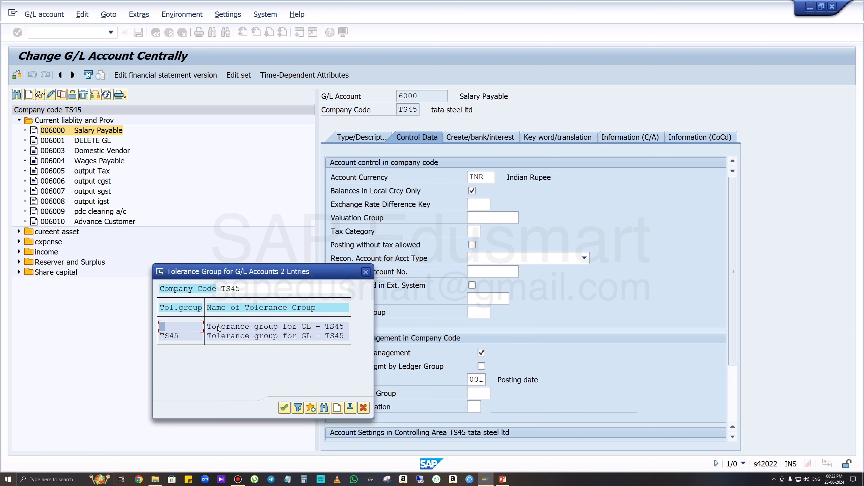
left_click(365, 271)
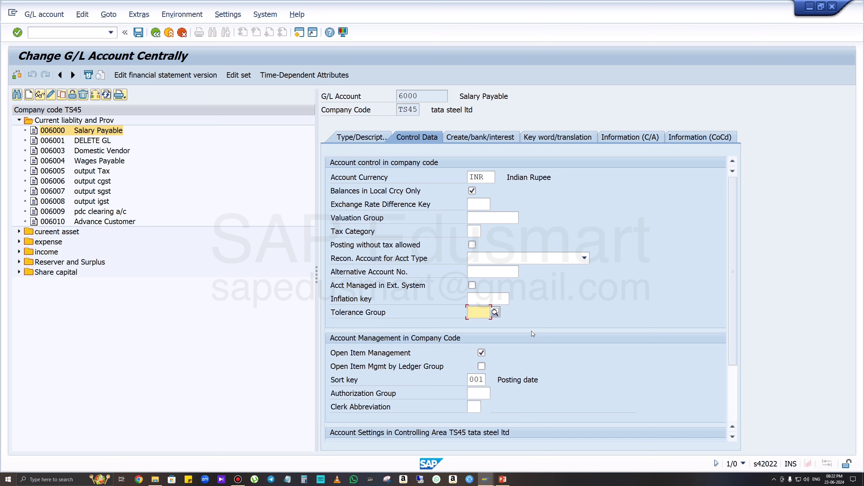
key("Return")
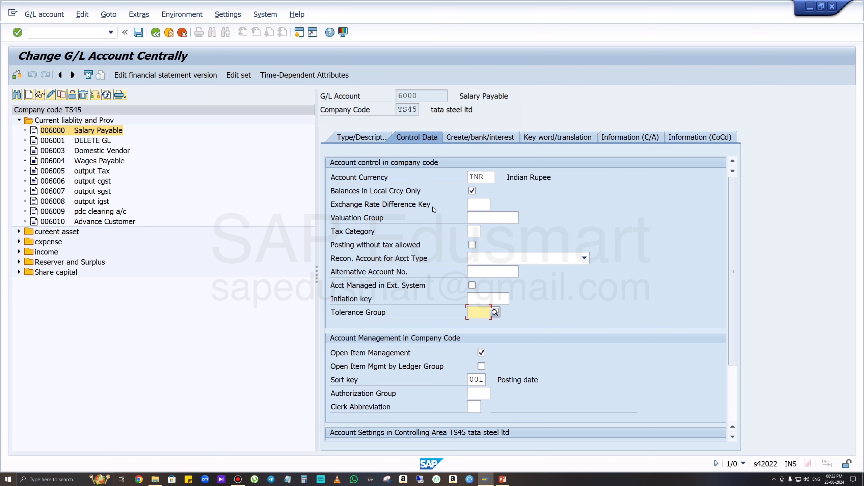
Start creating G/L account 6011 in company code TS45
left_click(366, 137)
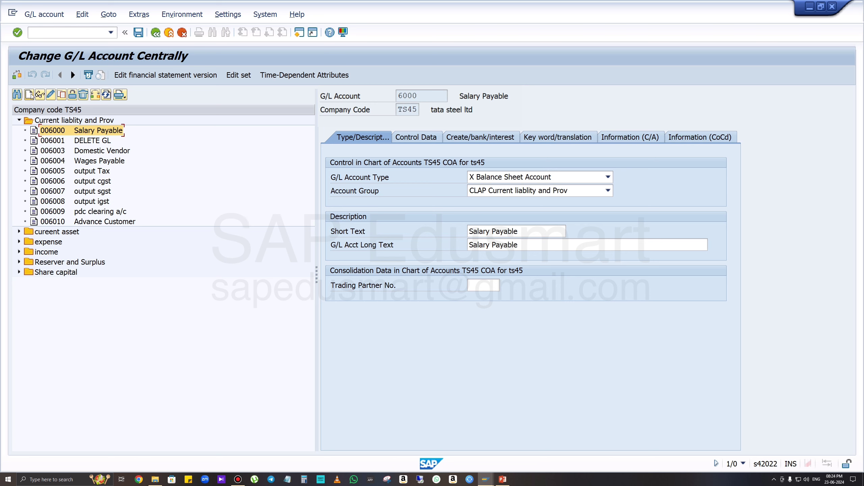
left_click_drag(153, 147, 263, 149)
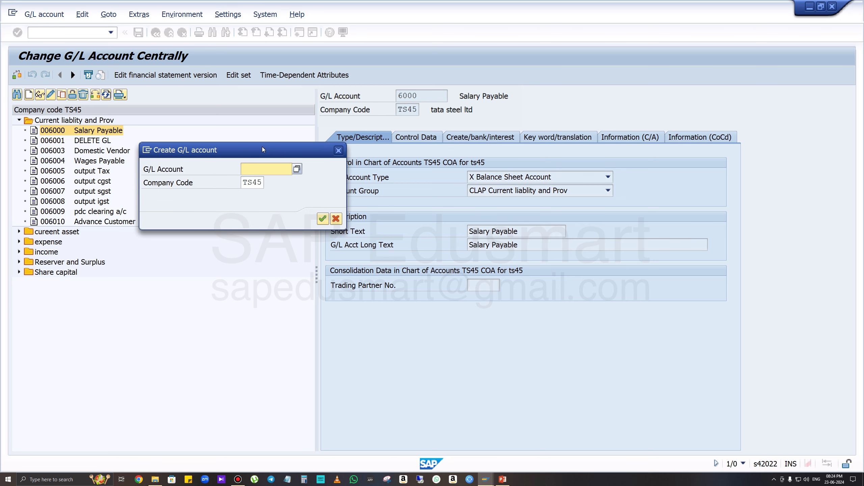
type("6011")
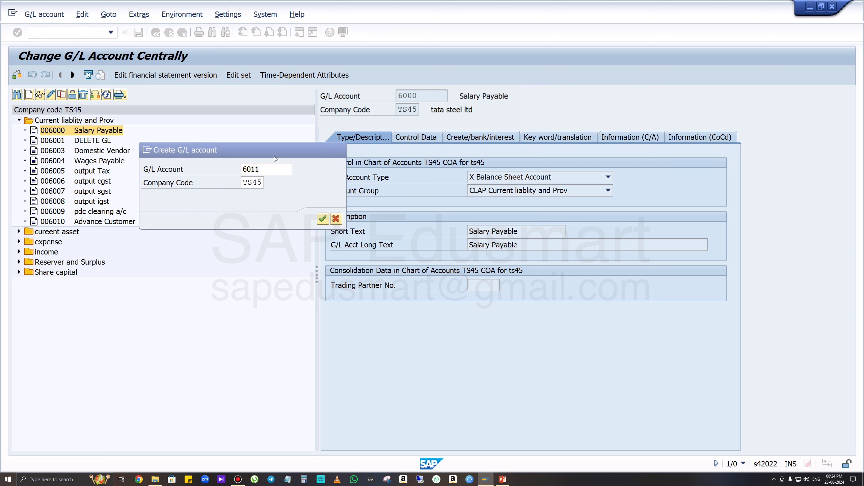
key("Return")
Set the new account's type to Balance Sheet Account and its account group to CLAP Current liablity and Prov
left_click(531, 176)
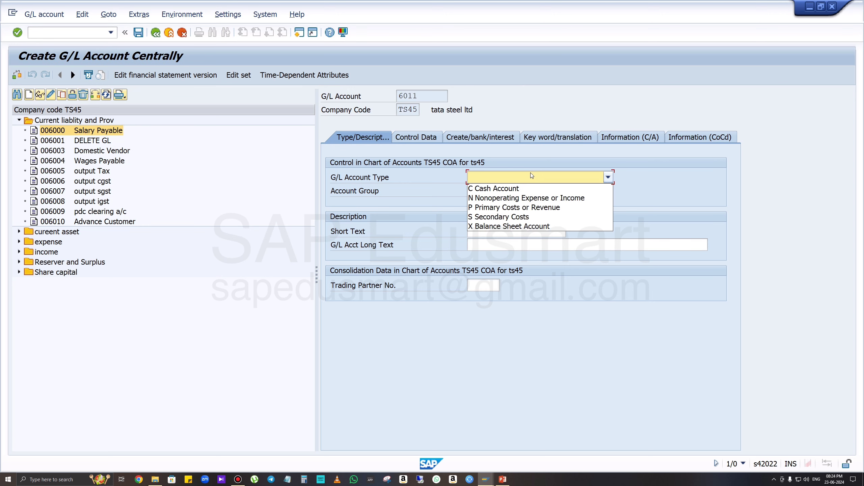
left_click(535, 227)
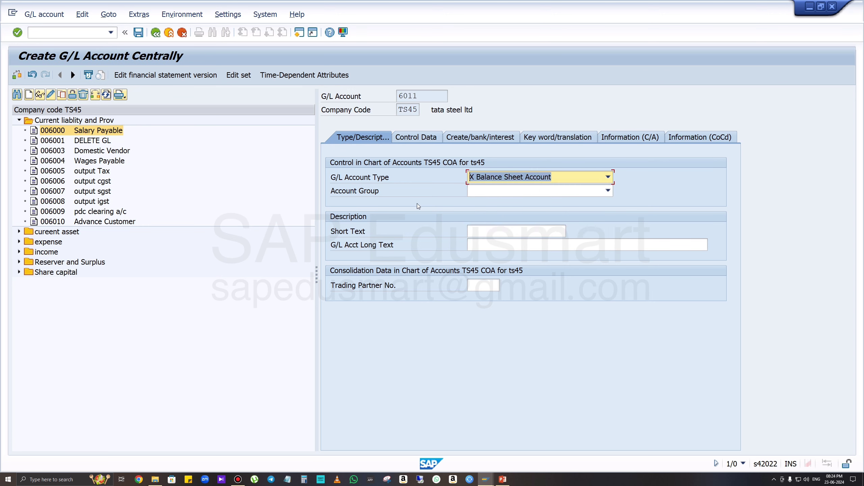
left_click(530, 191)
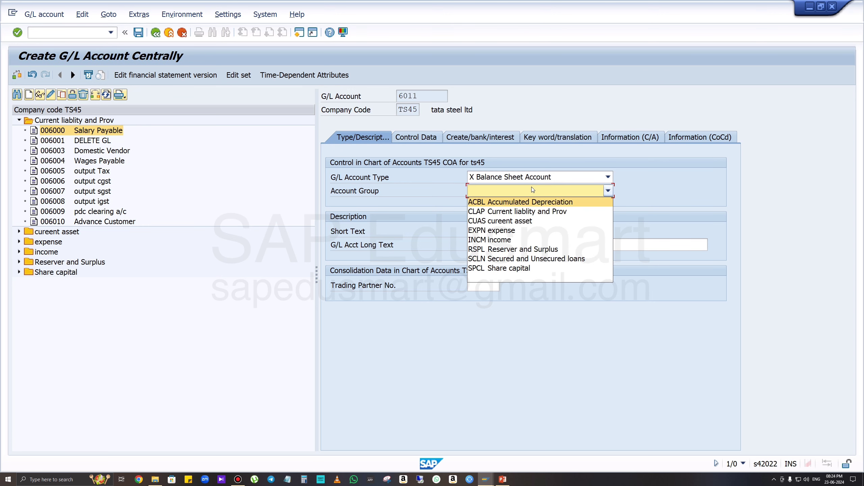
left_click(503, 210)
Enter Rent Payable as both the short text and the long text of account 6011
left_click(512, 230)
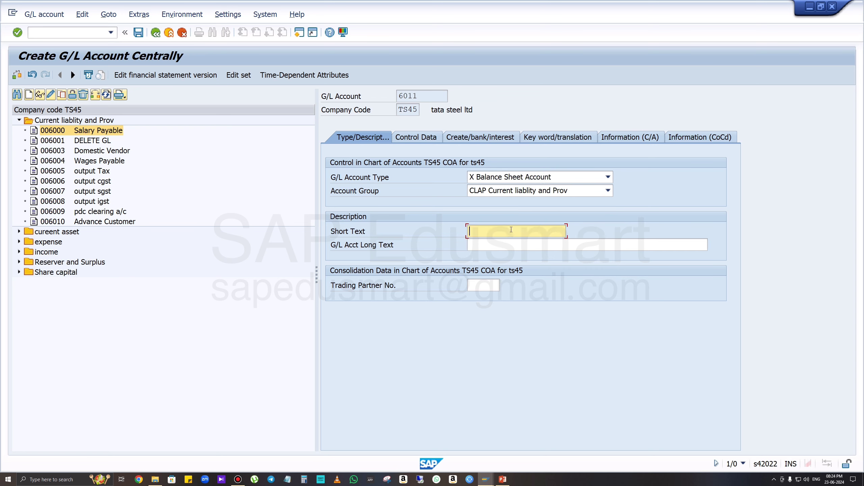
type("re")
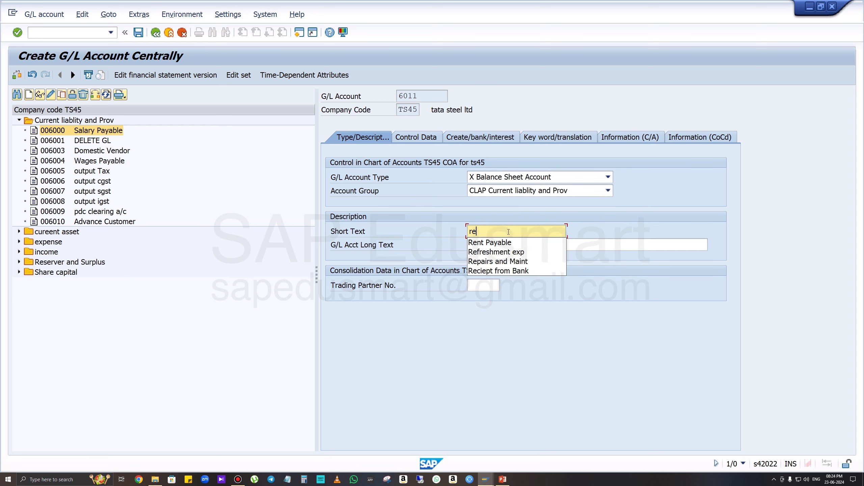
left_click(511, 243)
left_click(512, 244)
type("re")
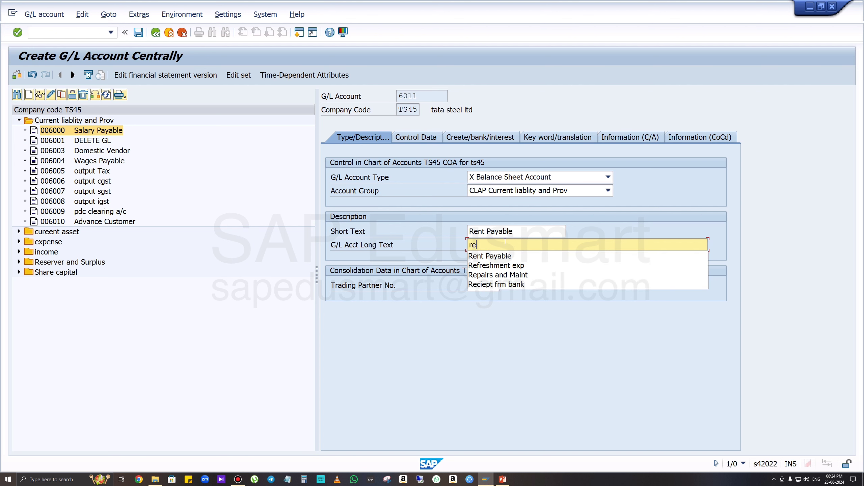
left_click(503, 256)
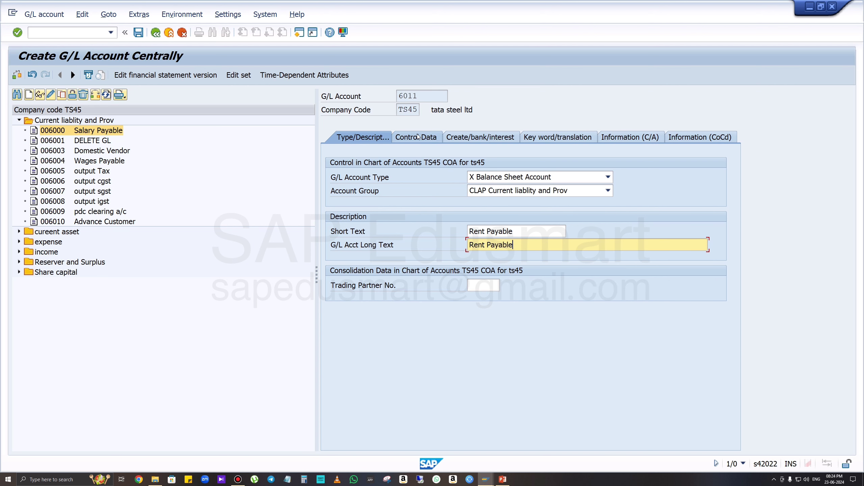
Enable Balances in Local Crcy Only and Open Item Management in account 6011's control data
key("ctrl+Page_Down")
left_click(472, 191)
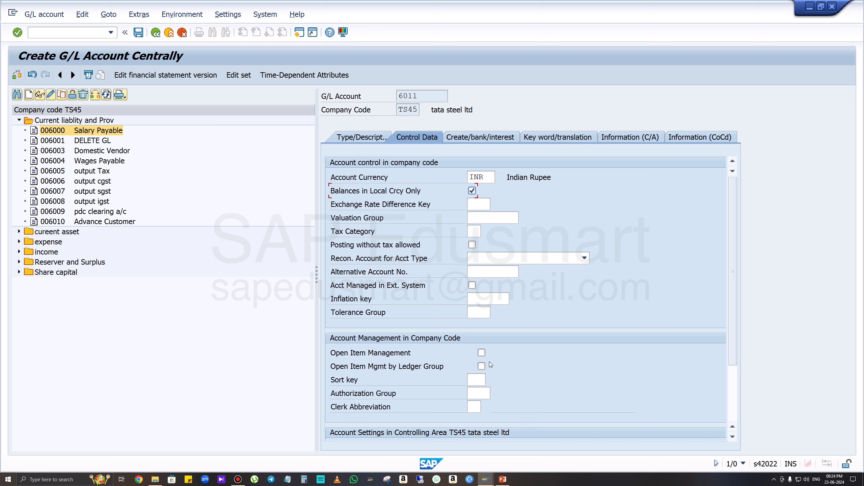
left_click(481, 354)
Assign tolerance group TS45 to account 6011 and set its sort key to 001
left_click(475, 314)
left_click(496, 316)
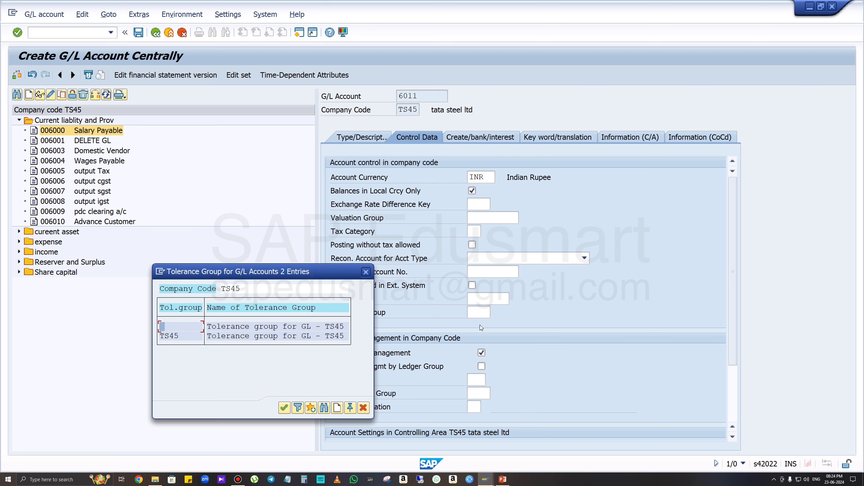
left_click(251, 337)
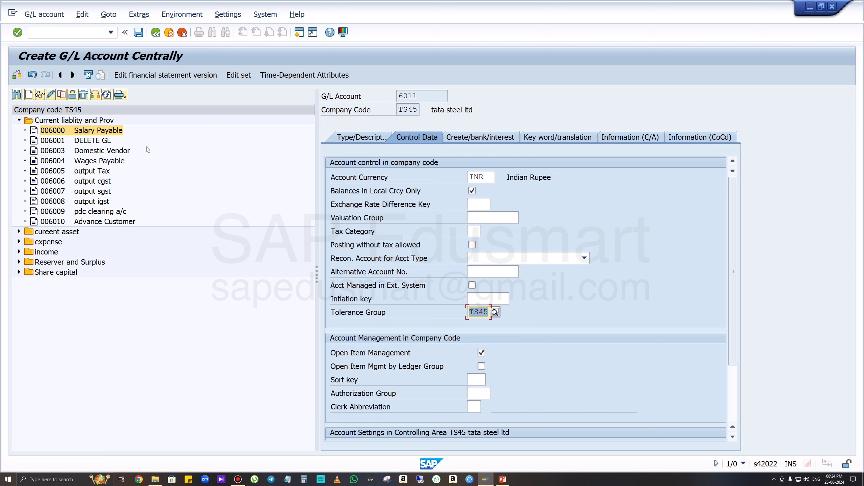
left_click(476, 380)
type("001")
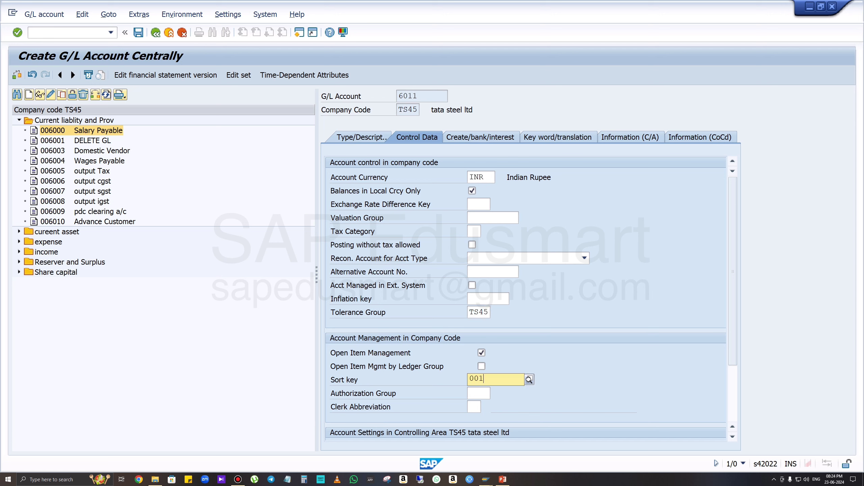
Assign field status group G001 to account 6011 and save the account
left_click(488, 139)
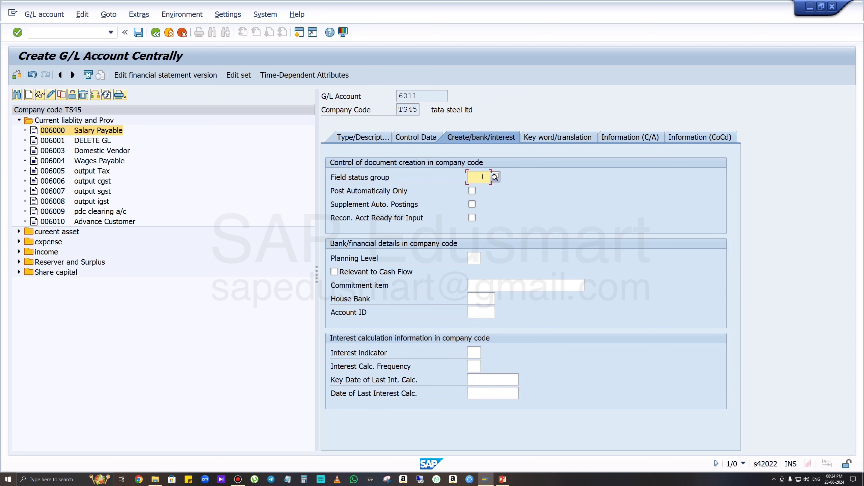
type("g")
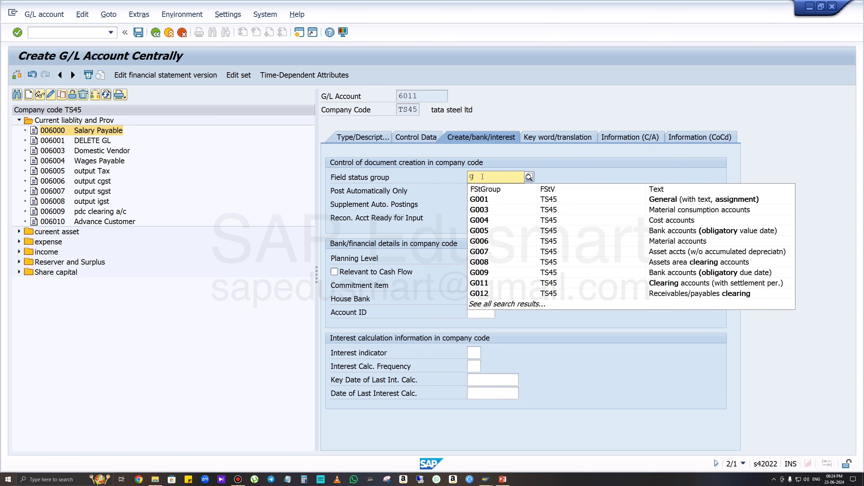
type("001")
key("Return")
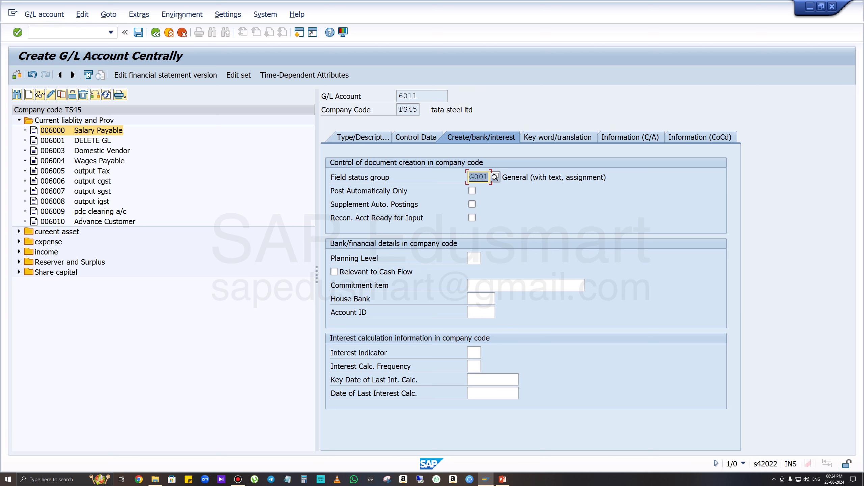
left_click(138, 34)
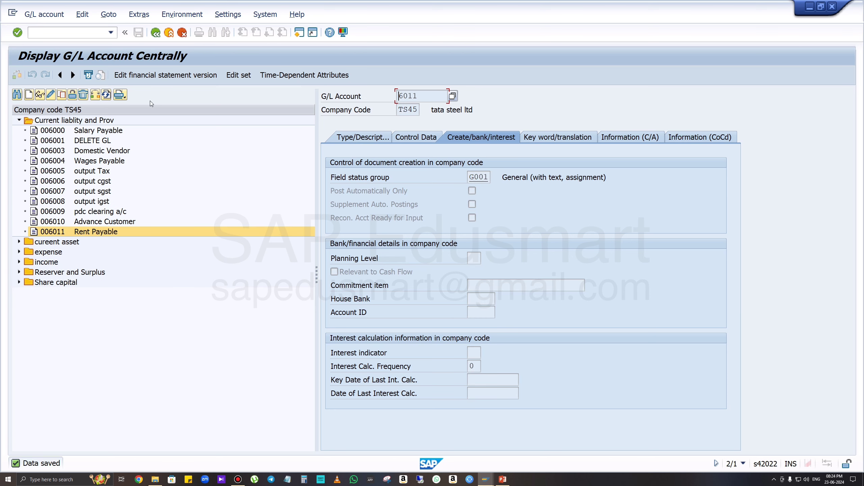
Open G/L document entry (FB50) in a new session and set the document date to 23.06.2024
left_click(304, 34)
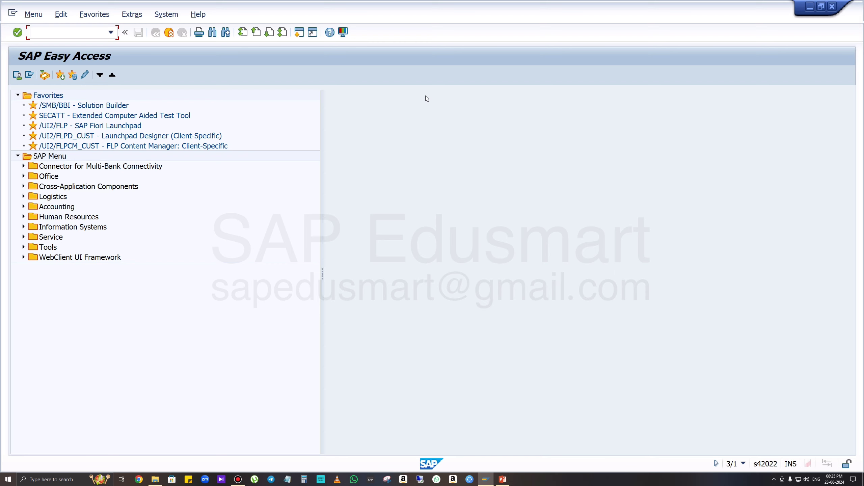
type("fb50")
key("Return")
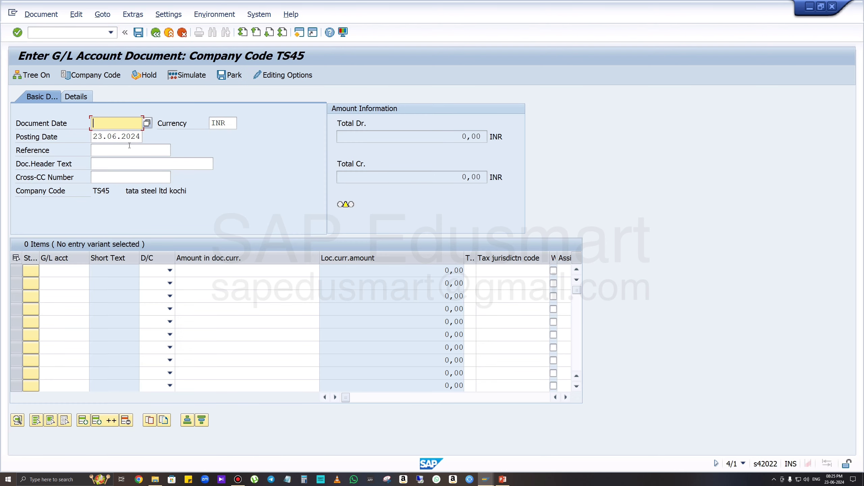
left_click(147, 123)
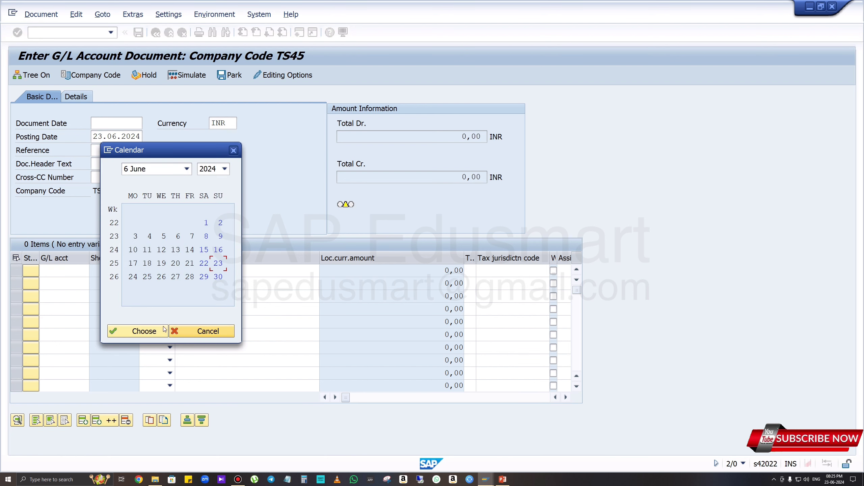
left_click(157, 330)
Enter the first line item as a debit of 1000 to the rent account 10002
left_click(64, 271)
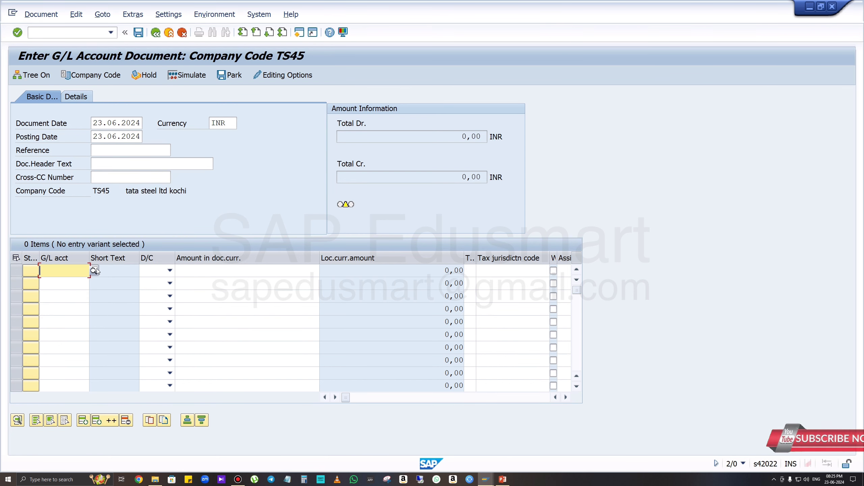
key("F4")
key("Return")
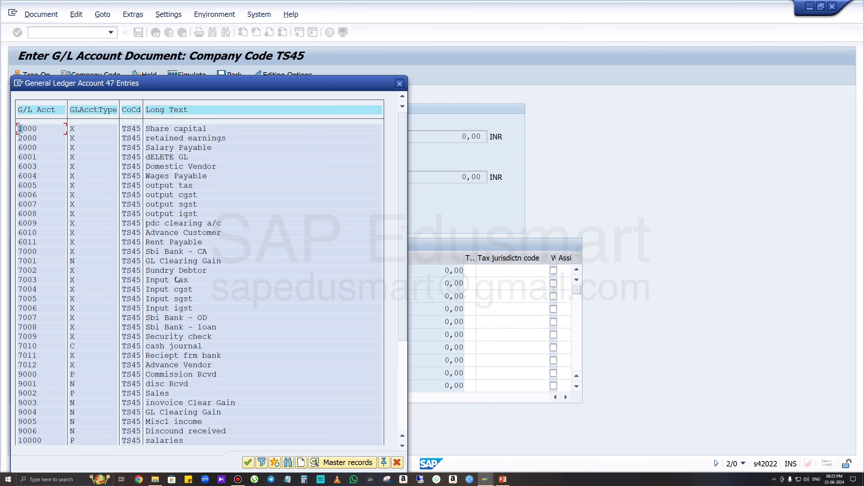
left_click(167, 111)
double_click(173, 422)
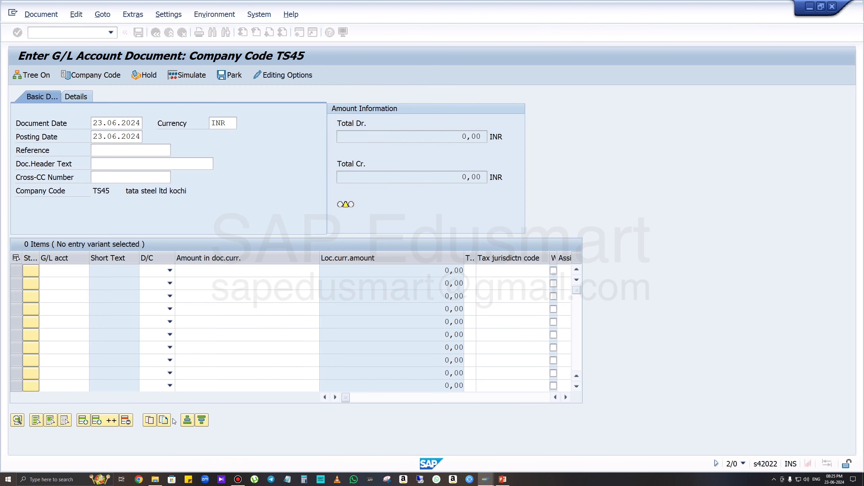
left_click(170, 270)
left_click(153, 292)
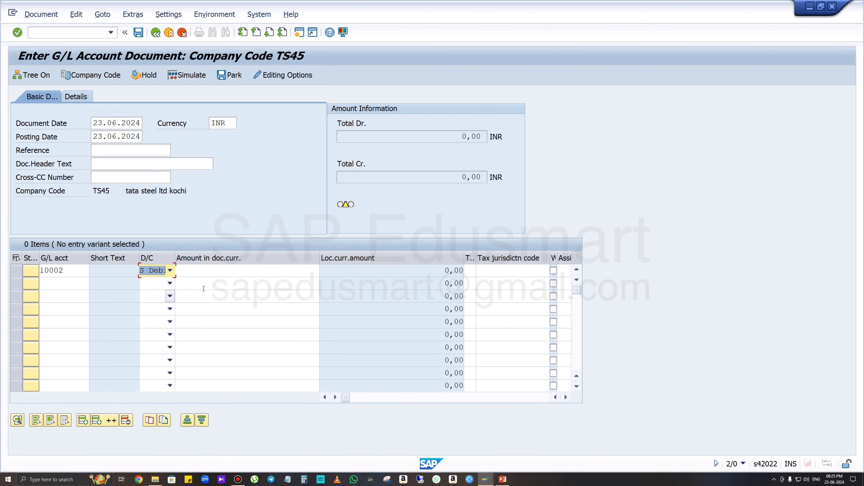
left_click(245, 271)
left_click(297, 282)
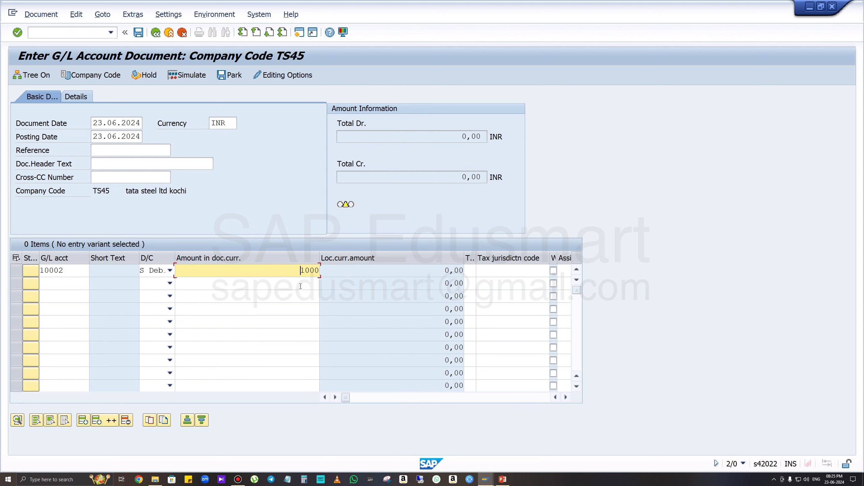
Give the rent debit line the text rent, business area 0001 and cost center TS45PR00
key("Tab")
key("Tab")
key("Tab")
key("Tab")
key("Tab")
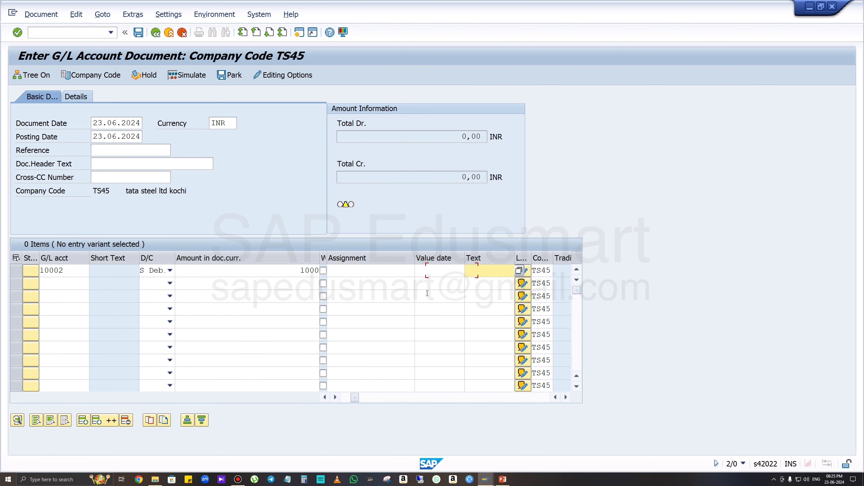
left_click(483, 270)
left_click(496, 281)
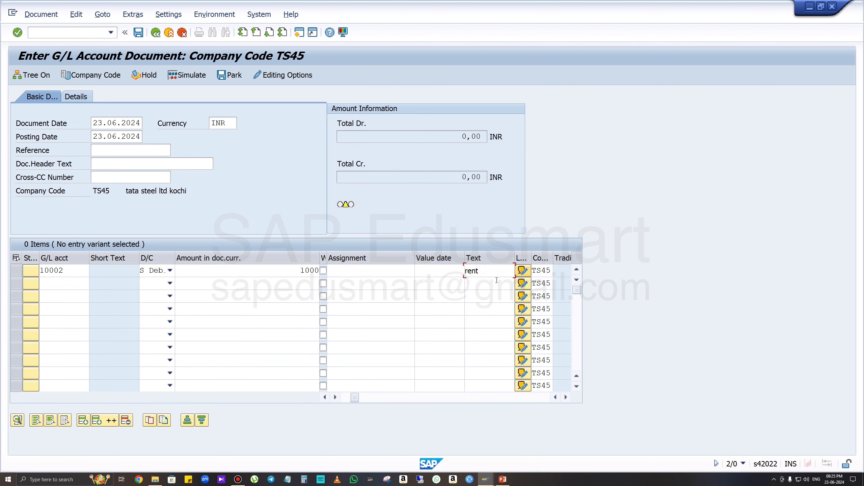
key("Tab")
key("Tab")
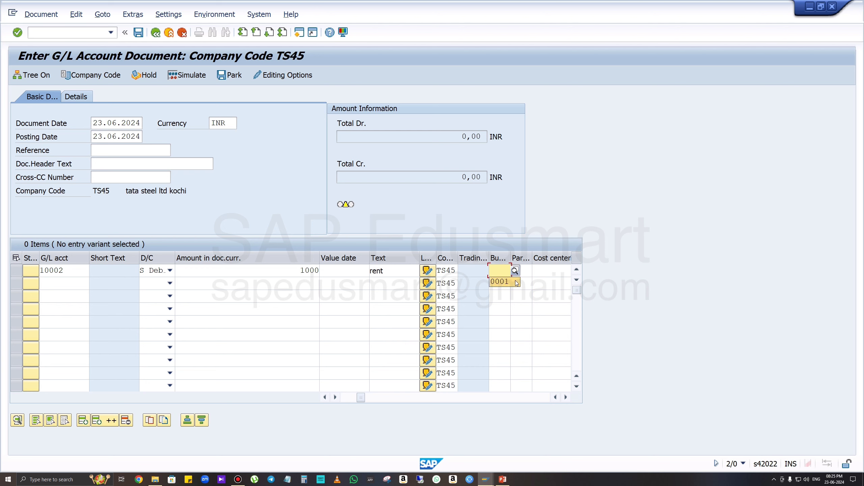
left_click(512, 282)
key("Tab")
key("Tab")
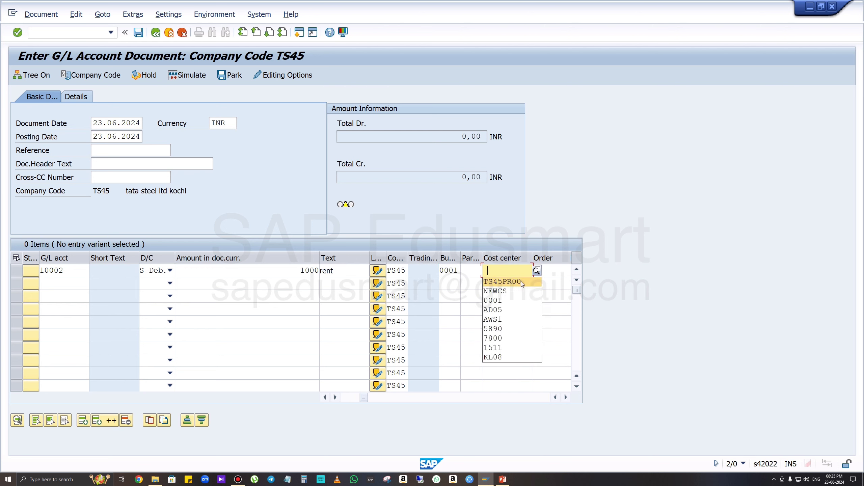
left_click(519, 281)
Enter the second line item as a credit of 1000 to the Rent Payable account 6011
left_click(62, 283)
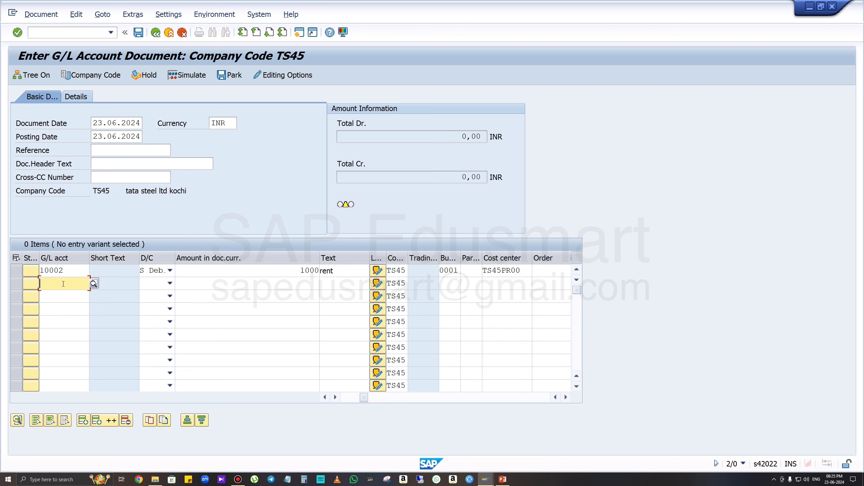
left_click(93, 284)
key("Return")
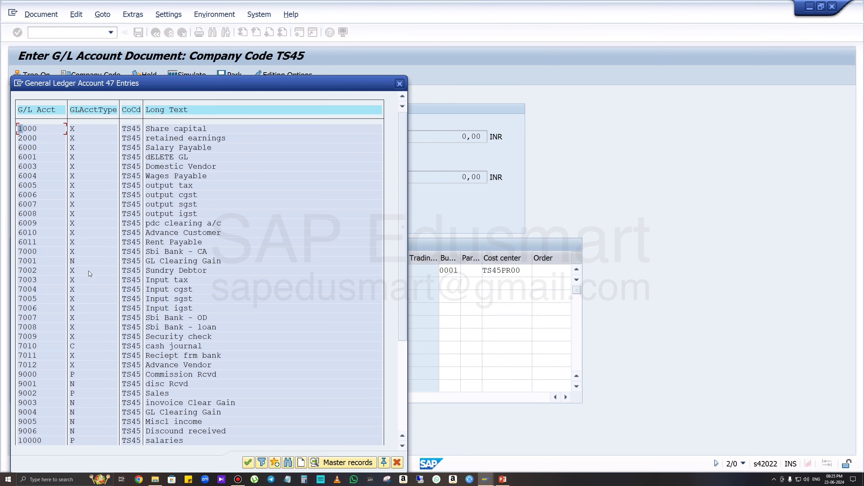
left_click(172, 113)
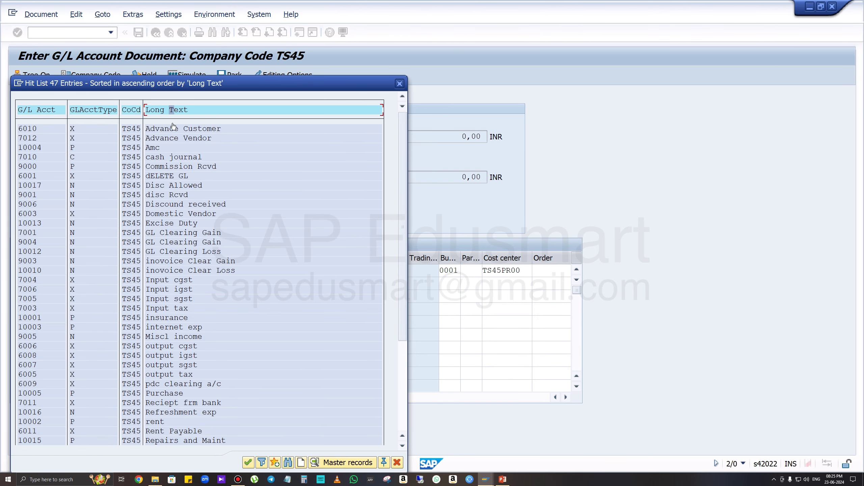
double_click(177, 431)
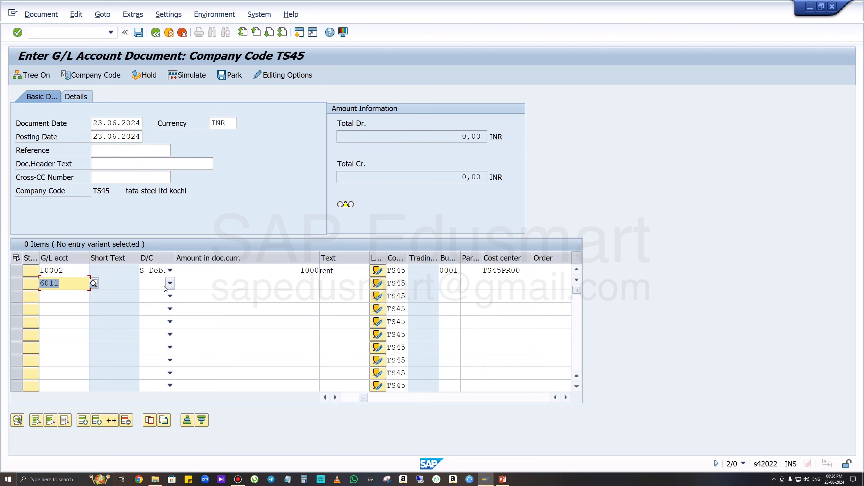
left_click(169, 282)
left_click(160, 295)
left_click(282, 280)
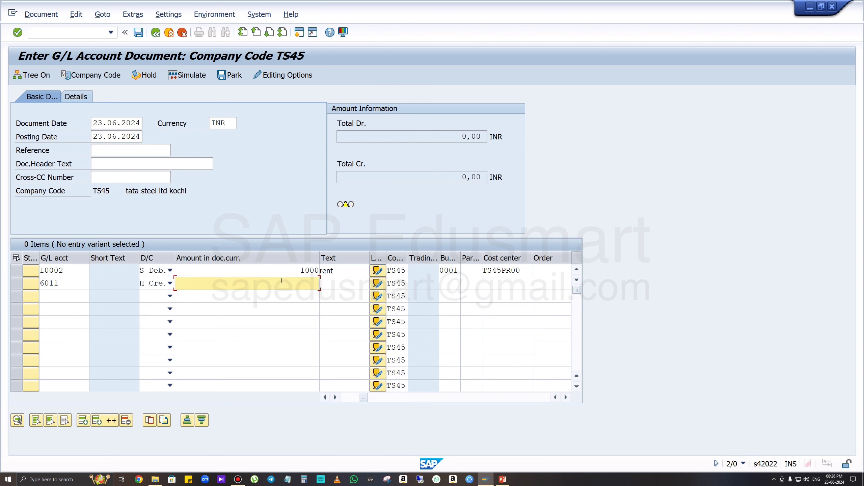
type("1000")
key("Tab")
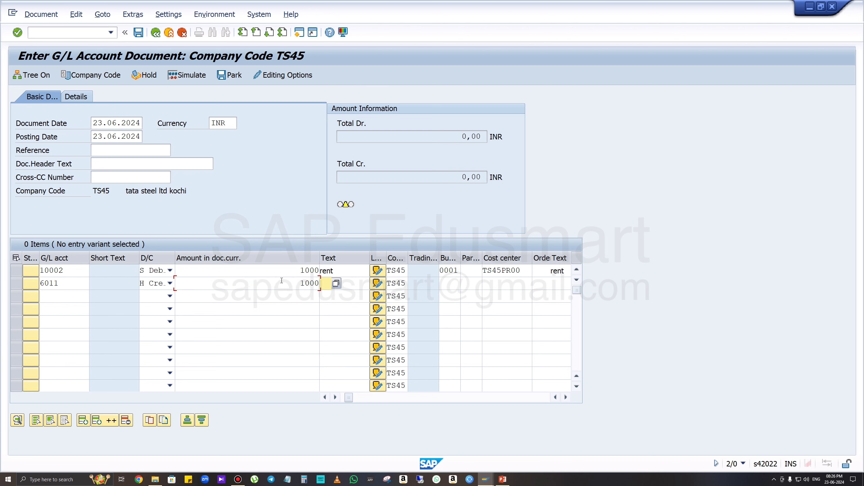
Enter + as the Rent Payable line's text, set its business area to 0001, and post the document
key("Tab")
key("Tab")
key("Tab")
key("Tab")
key("Tab")
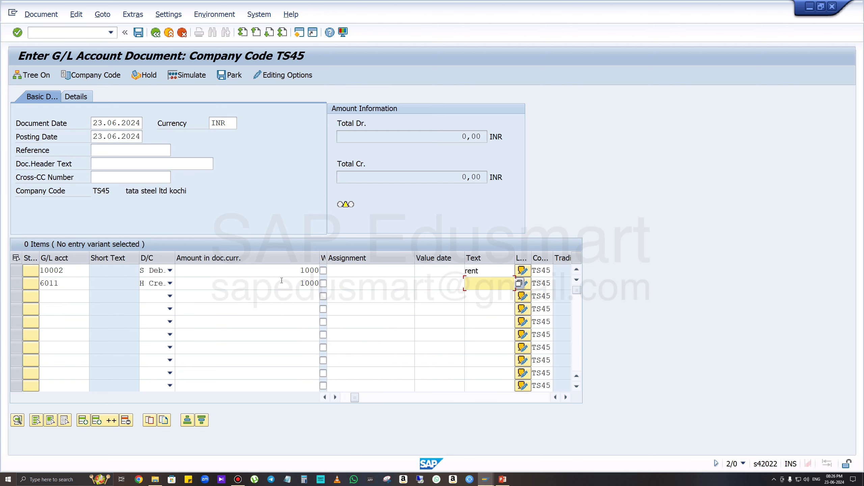
type("+")
key("Tab")
key("Tab")
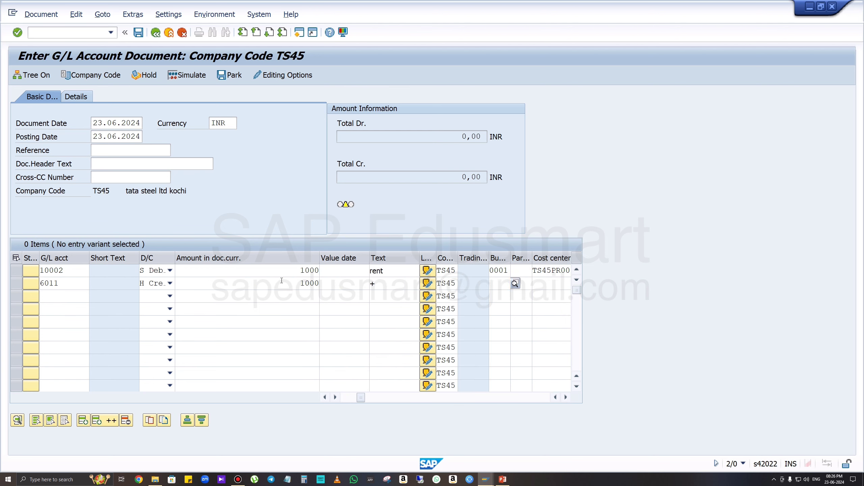
type("0001")
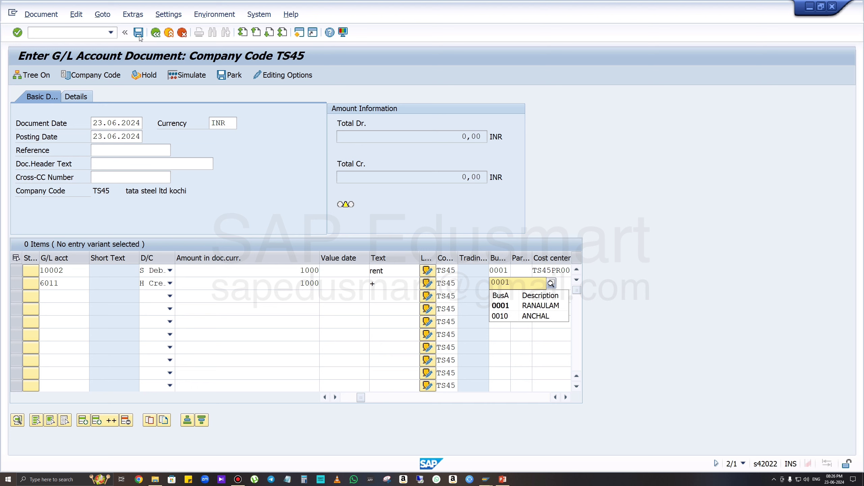
left_click(139, 35)
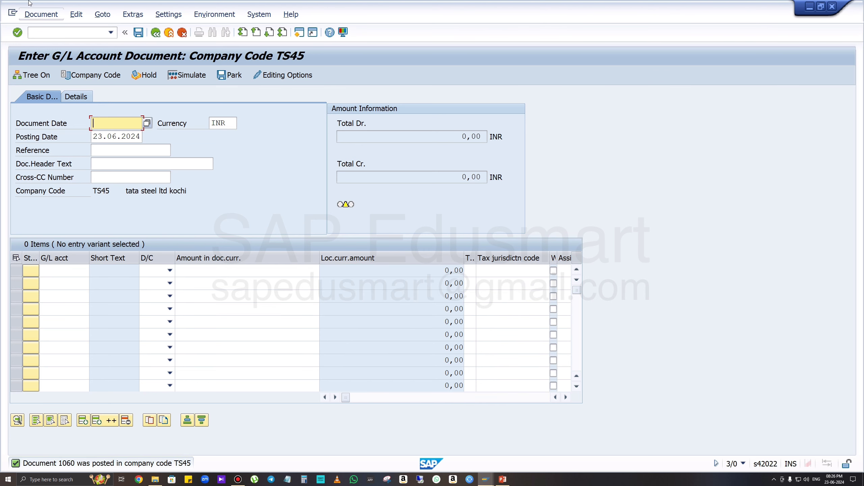
Display the rent document just posted and return to document entry
left_click(40, 13)
left_click(40, 41)
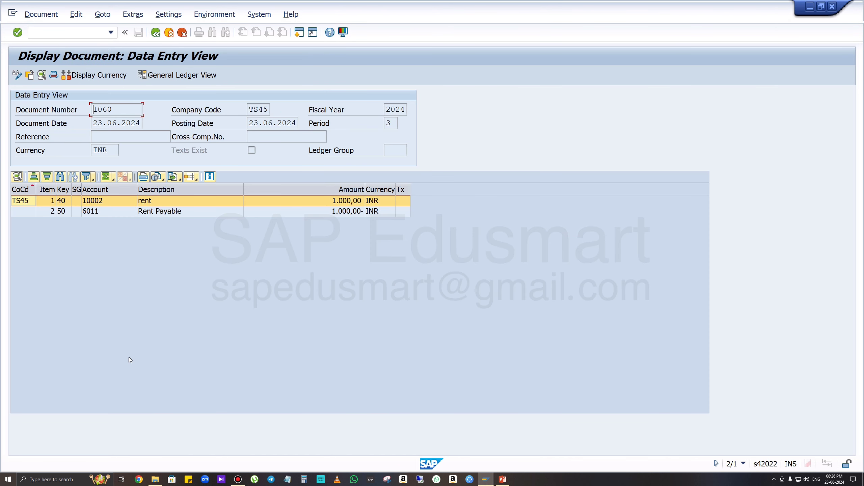
left_click(155, 33)
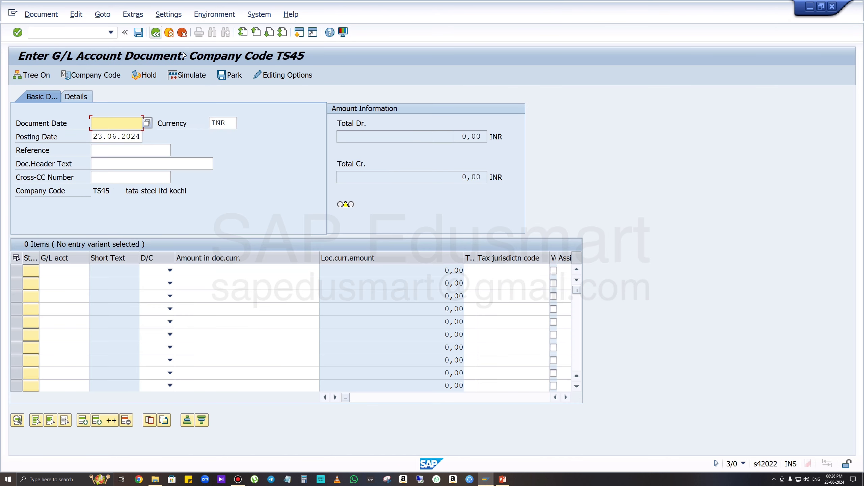
Open G/L line item display (FAGLL03) in a new session and list the open items of Rent Payable account 6011 in company code TS45
left_click(302, 38)
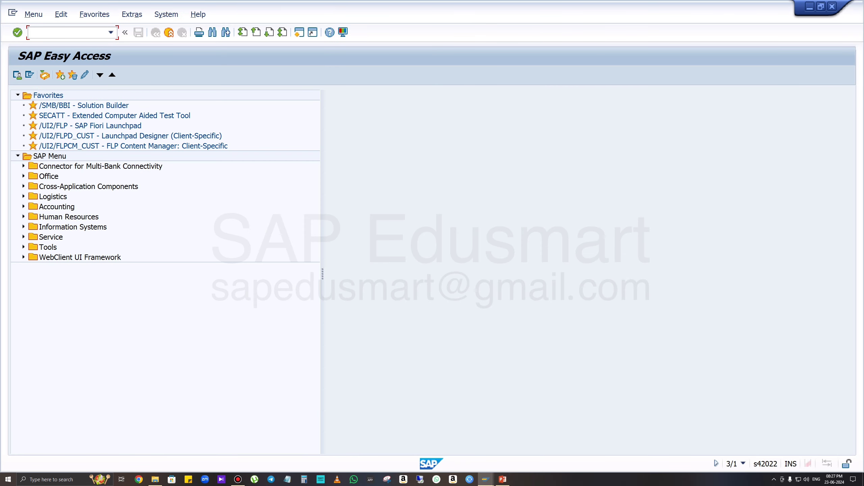
type("fagll03")
key("Return")
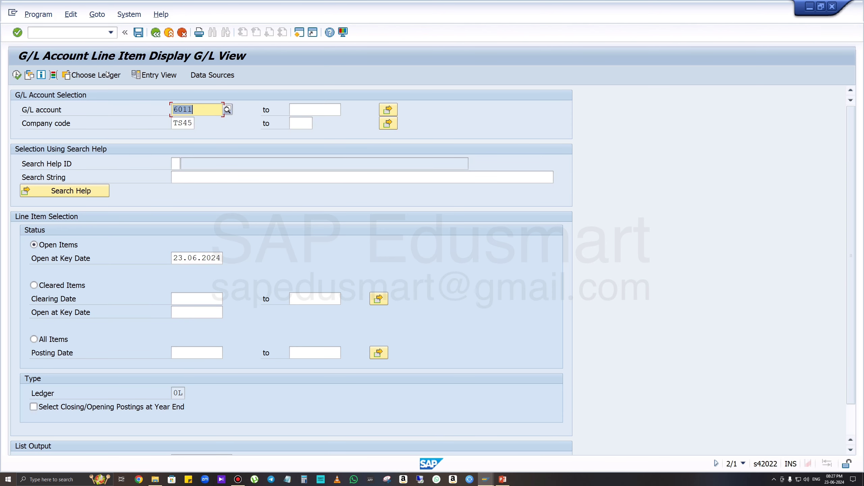
left_click(206, 107)
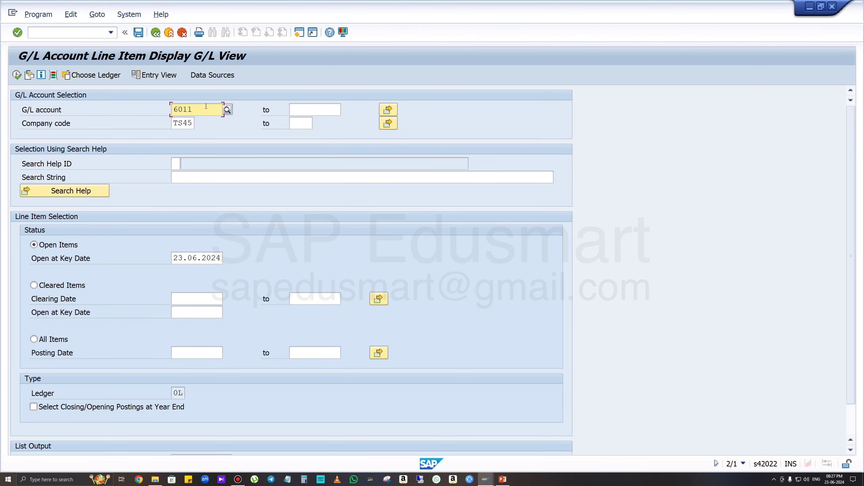
left_click(230, 113)
key("Return")
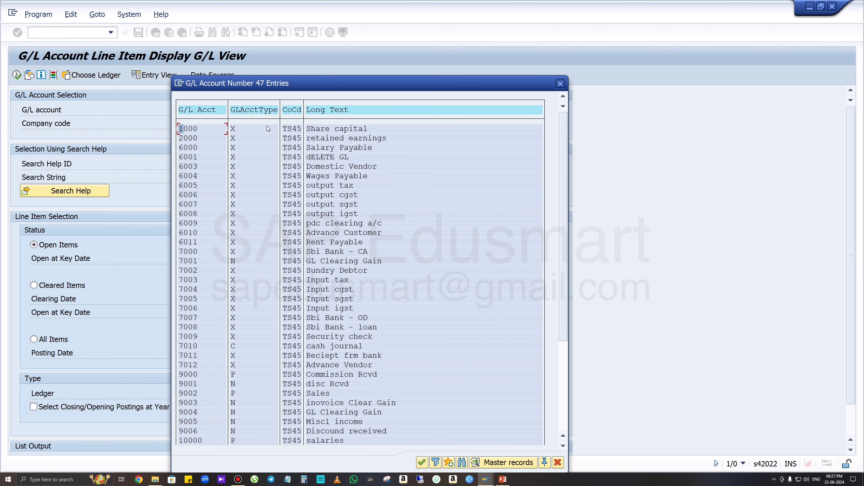
left_click(345, 110)
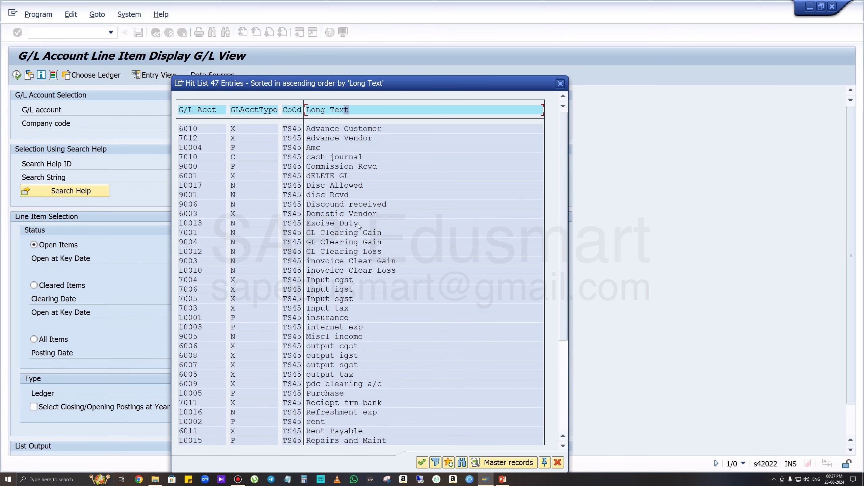
double_click(352, 432)
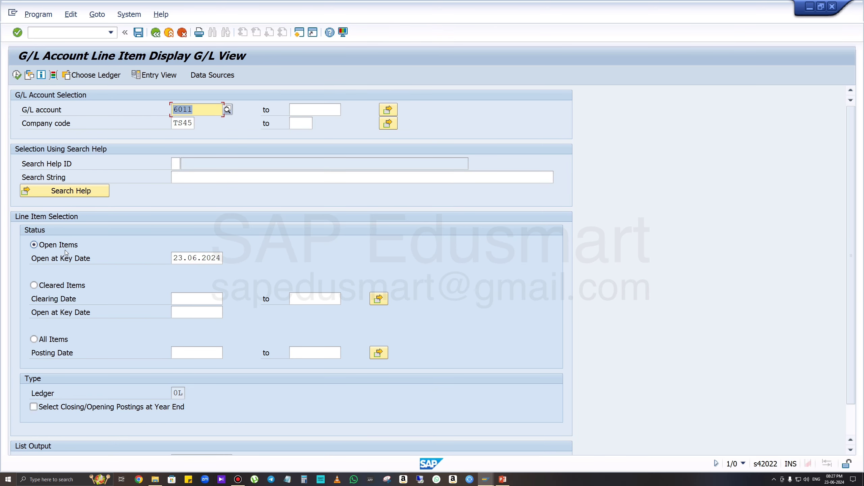
left_click(16, 75)
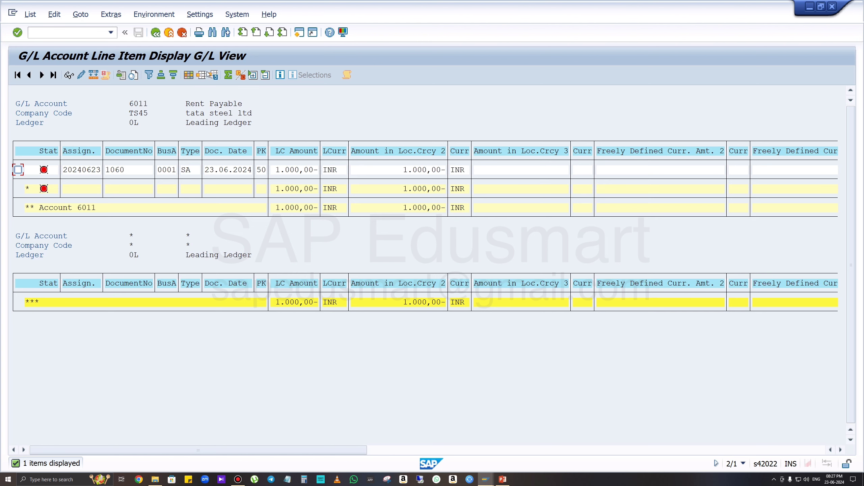
List all items of Rent Payable account 6011, list only its cleared items, and return to the selection screen
left_click(156, 32)
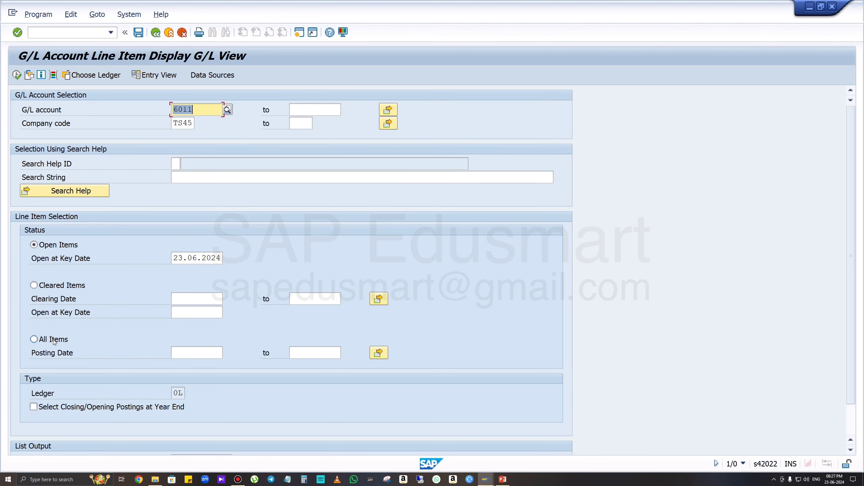
left_click(34, 339)
left_click(16, 75)
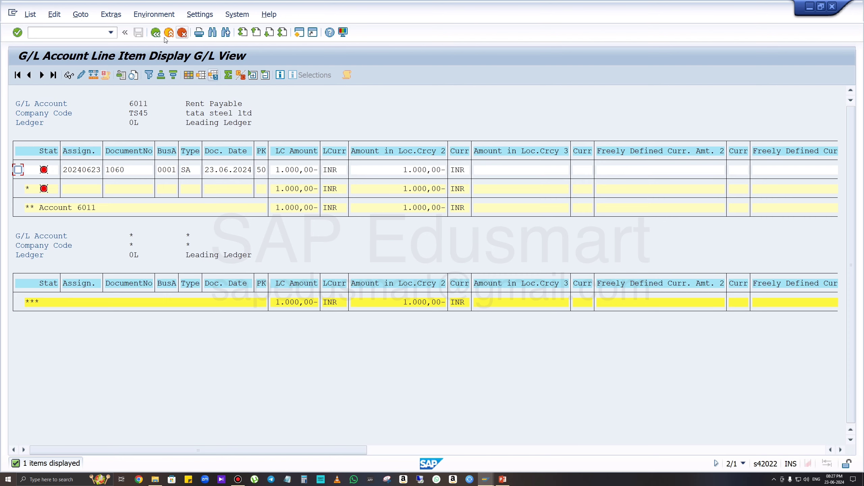
left_click(155, 32)
left_click(59, 279)
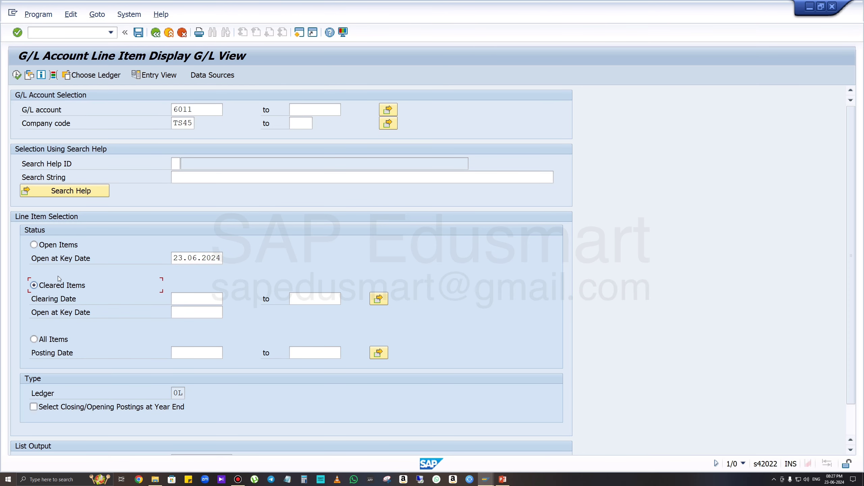
left_click(15, 75)
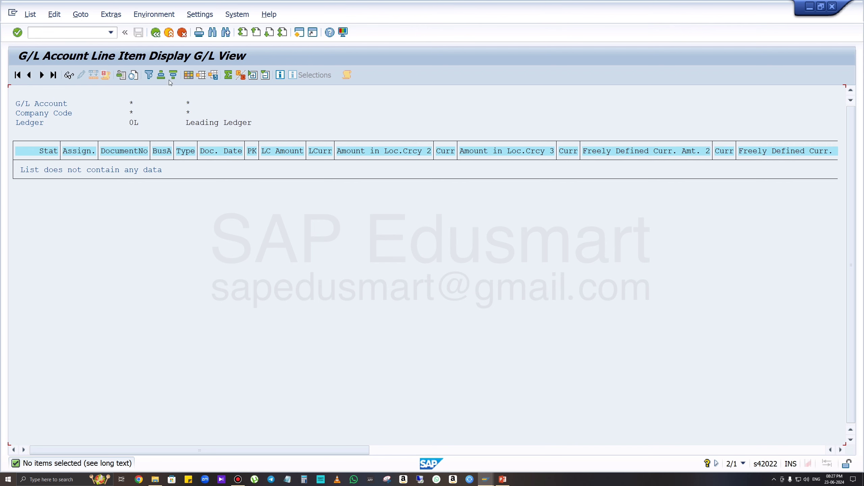
key("F3")
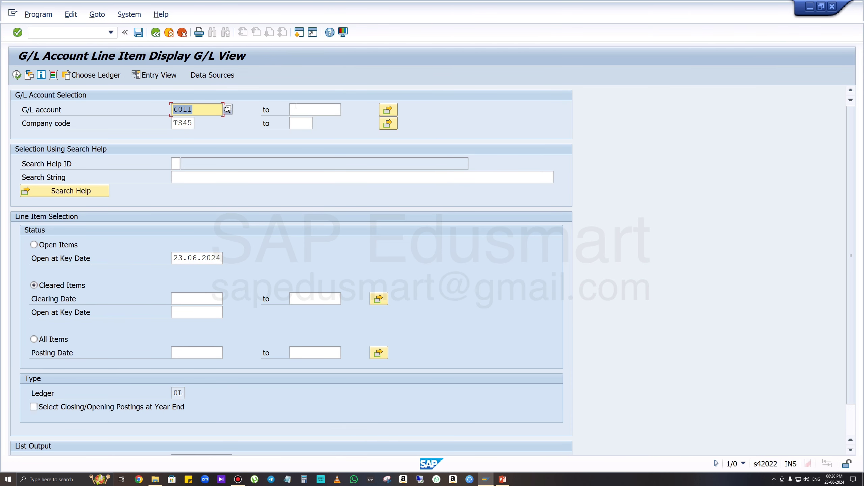
Open Post with Clearing (F-04) in a new session with document date 23.06.2024 and choose transfer posting with clearing
left_click(299, 32)
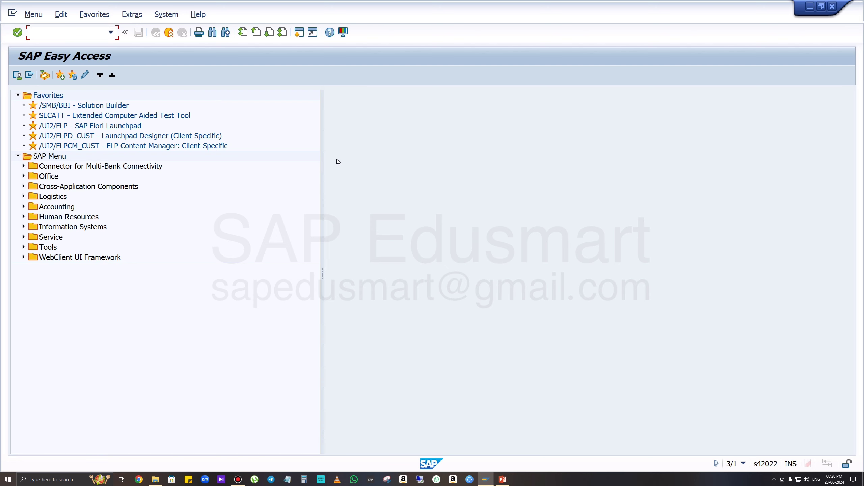
type("f-04")
key("Return")
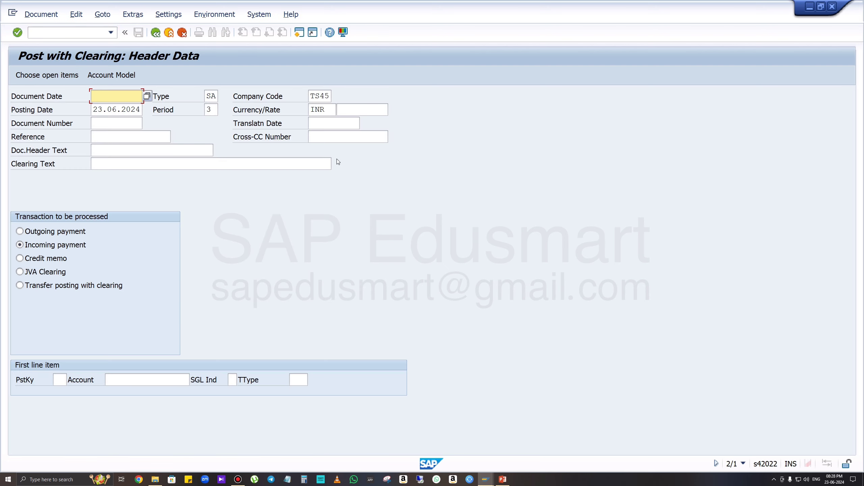
left_click(146, 95)
left_click(143, 331)
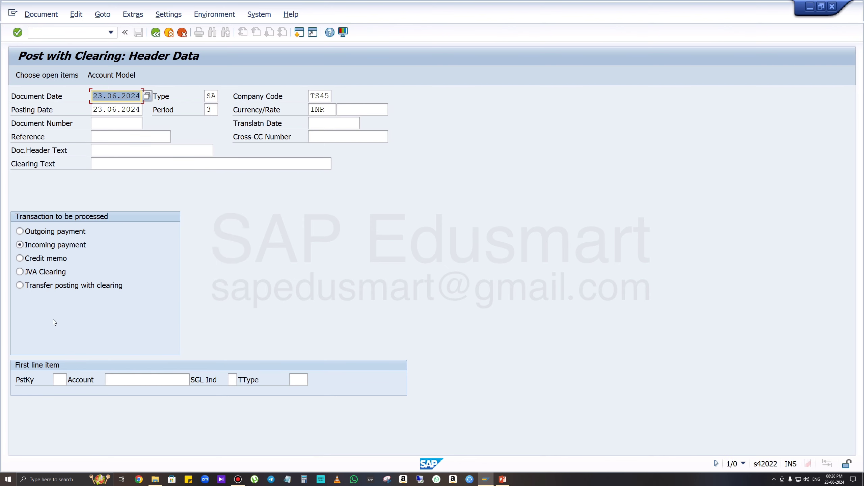
left_click(47, 284)
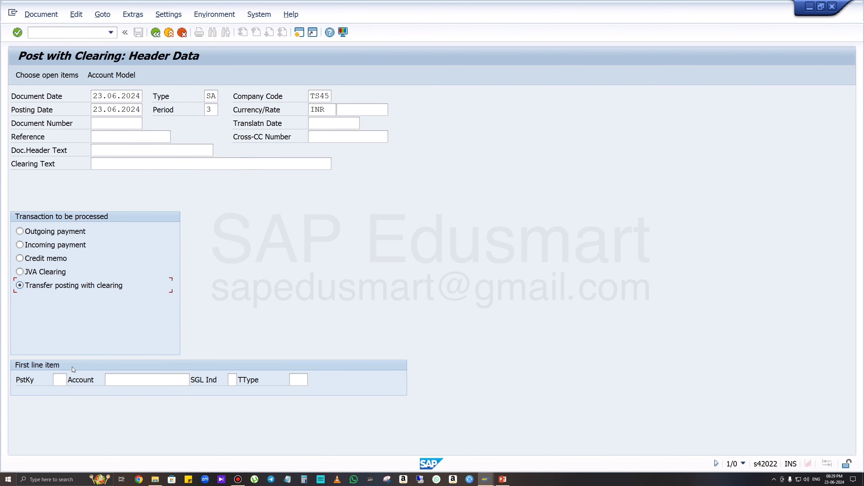
Start the first line item with posting key 50 and G/L account 7000 Sbi Bank - CA
left_click(62, 387)
type("50")
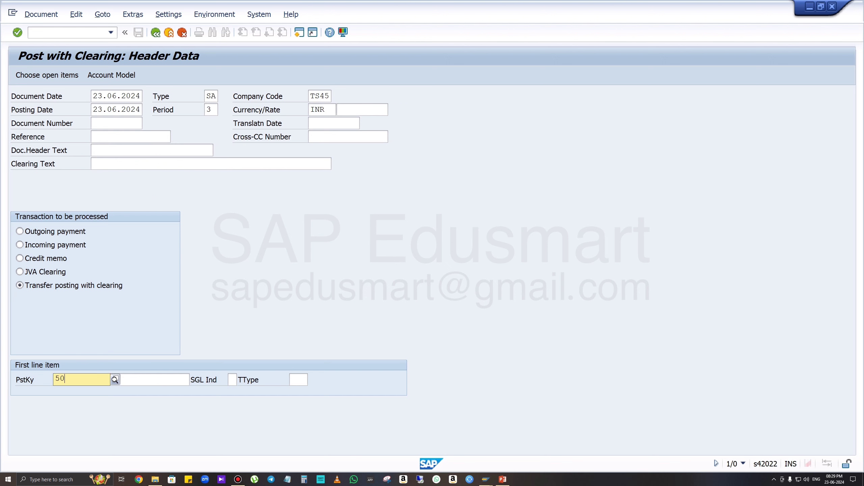
key("Return")
left_click(187, 379)
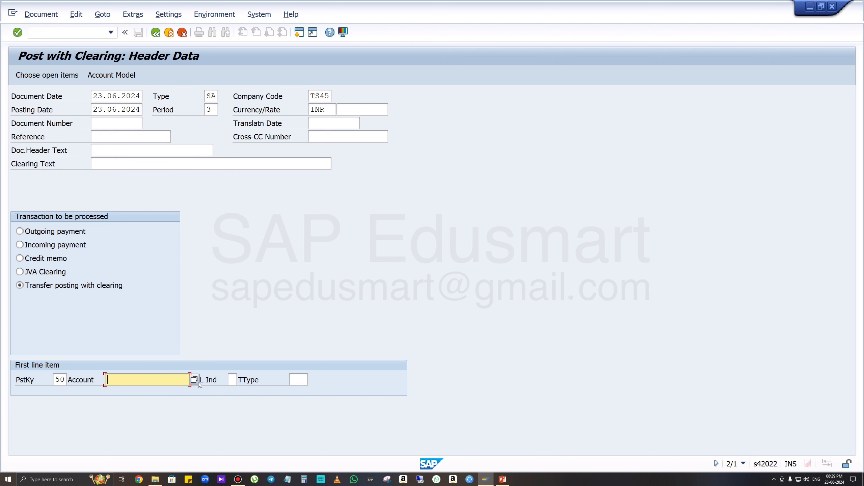
left_click(194, 379)
key("Return")
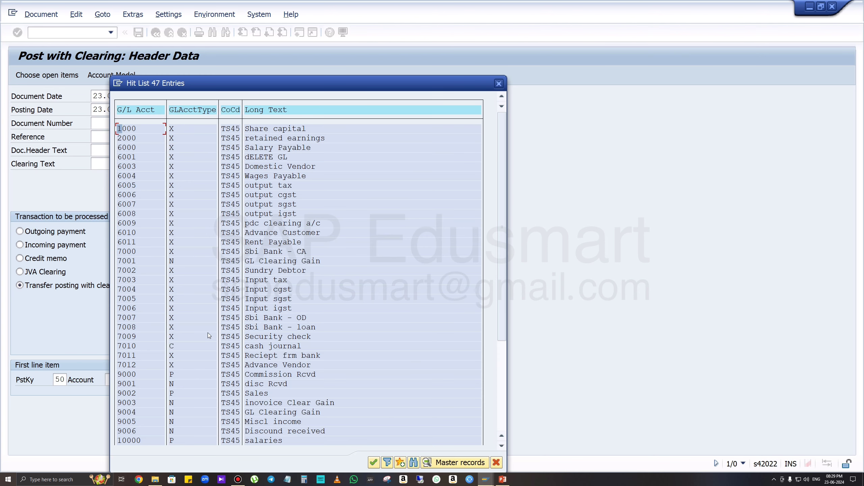
left_click(273, 110)
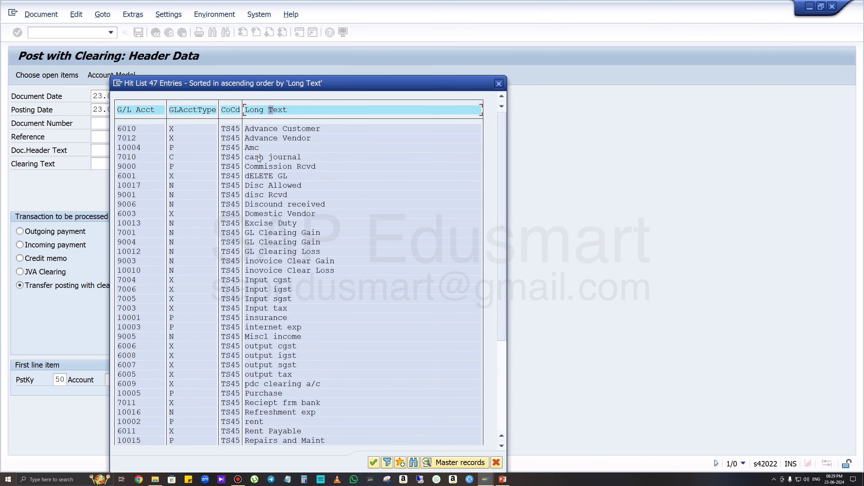
left_click(256, 112)
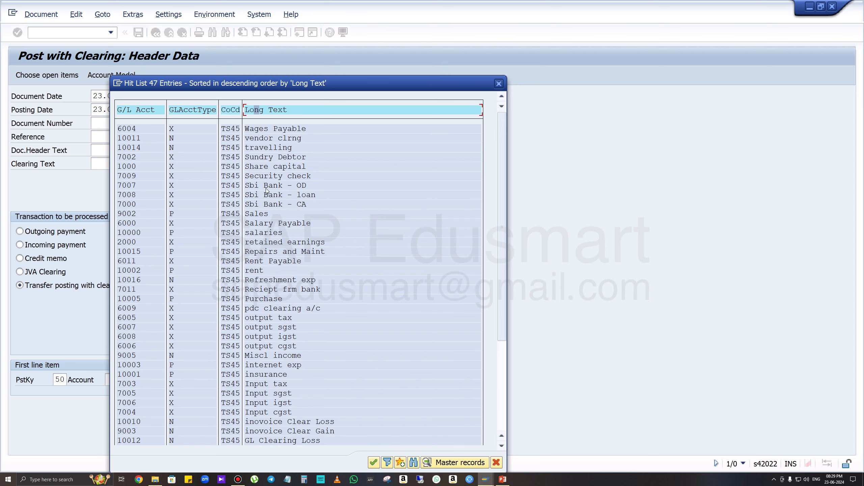
double_click(284, 204)
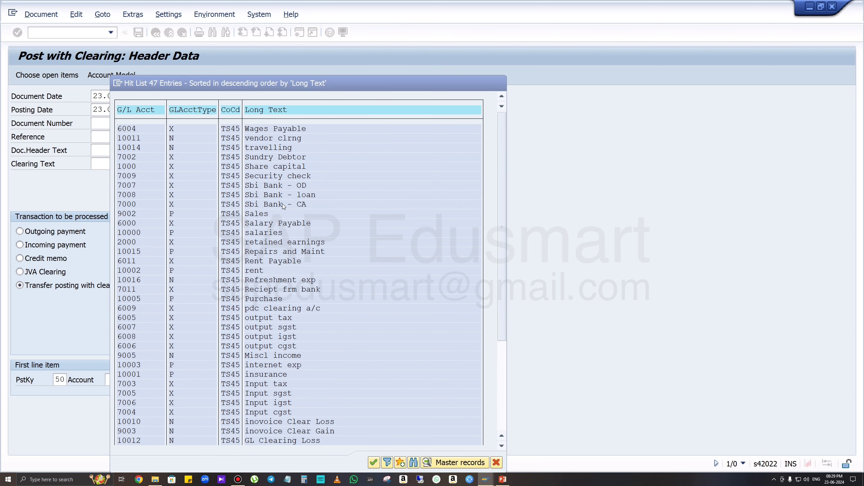
key("Return")
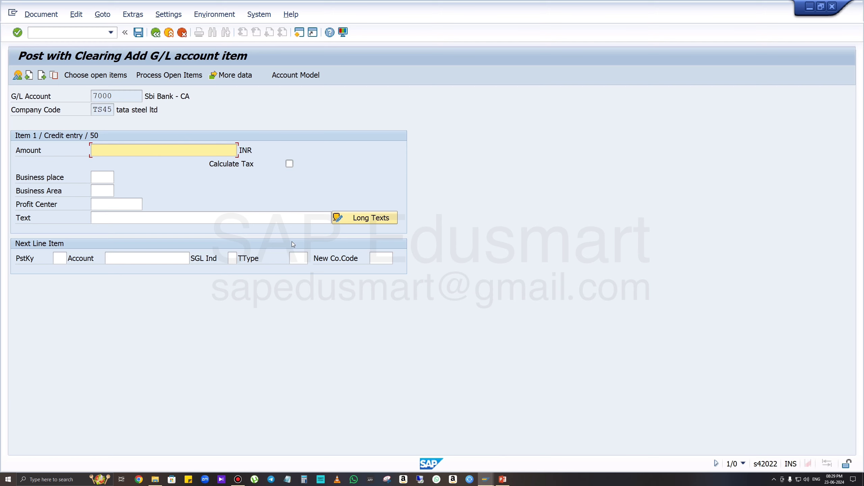
Enter an amount of 990 INR and the text rent for the Sbi Bank - CA line item
type("990")
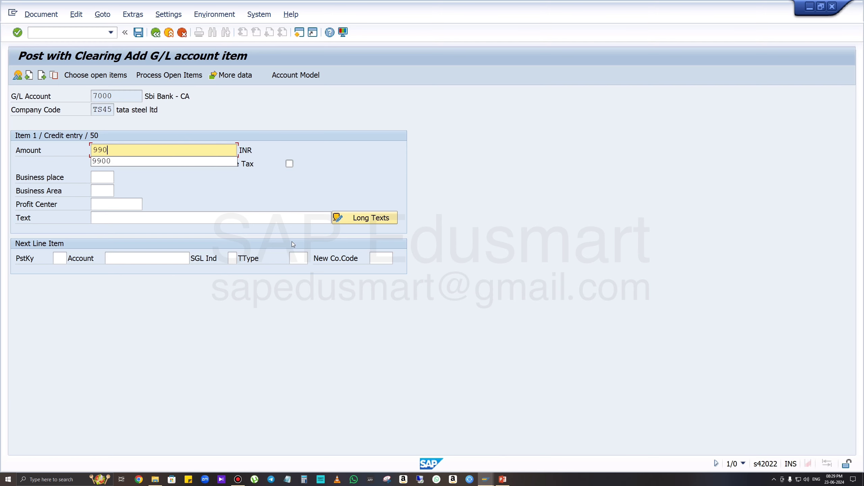
left_click(164, 182)
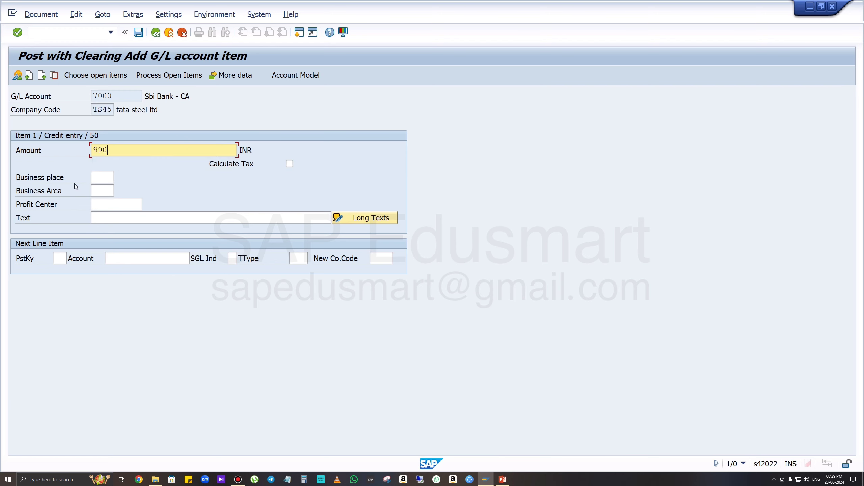
left_click(116, 217)
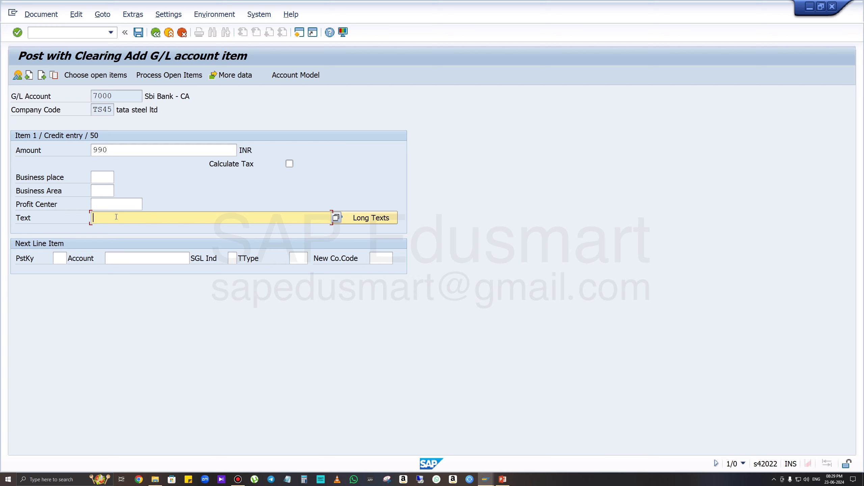
type("rent")
Select Rent Payable account 6011 for clearing and process its open items
left_click(166, 75)
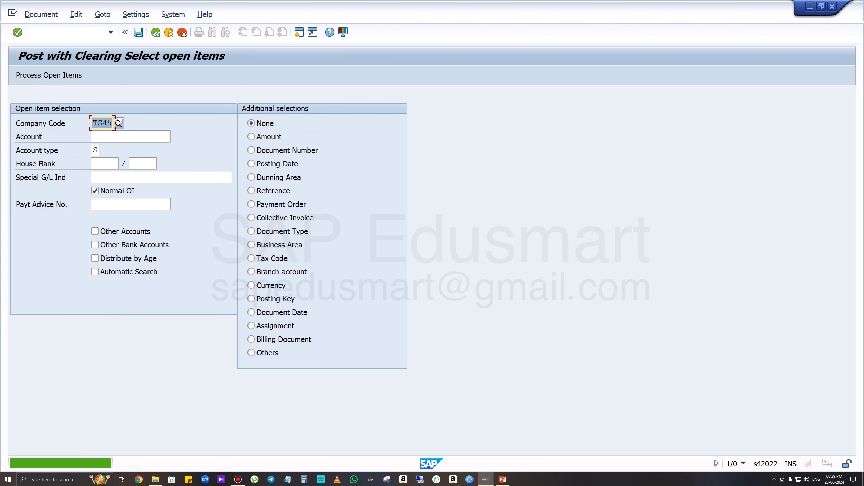
left_click(97, 137)
left_click(176, 136)
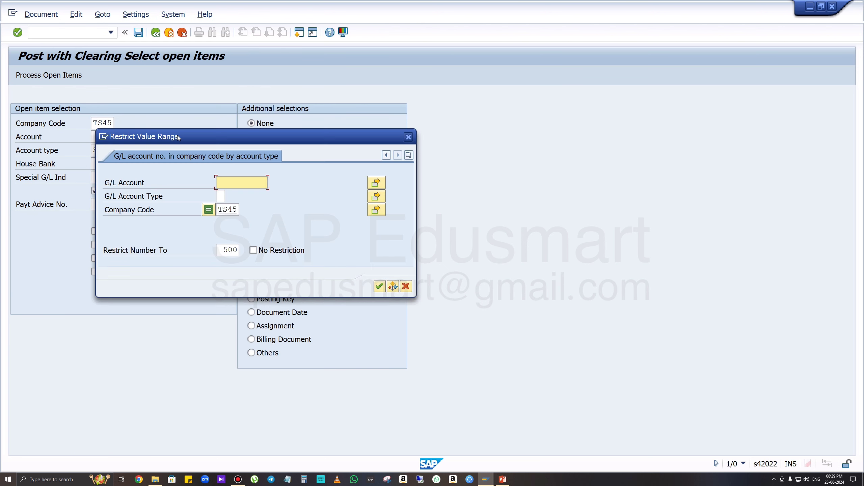
key("Return")
left_click(250, 110)
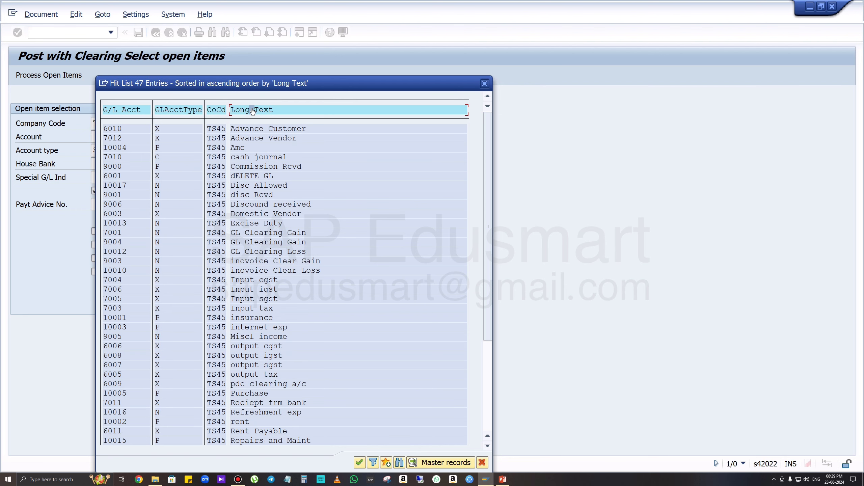
double_click(259, 431)
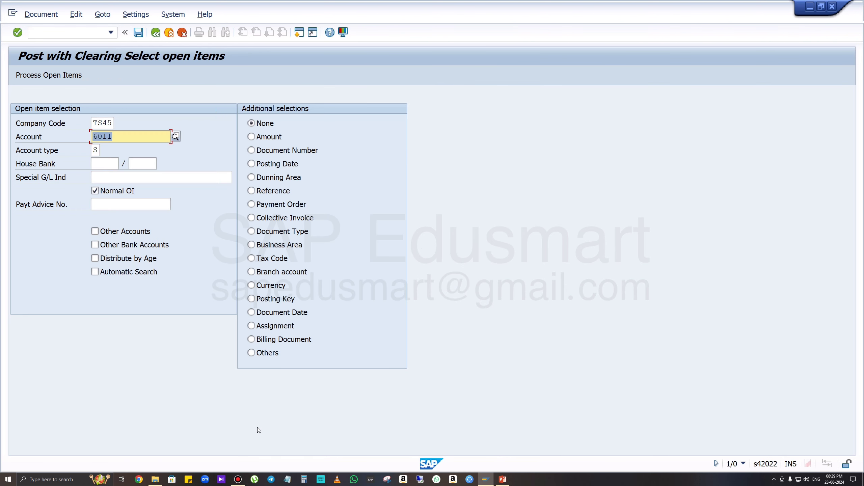
key("Return")
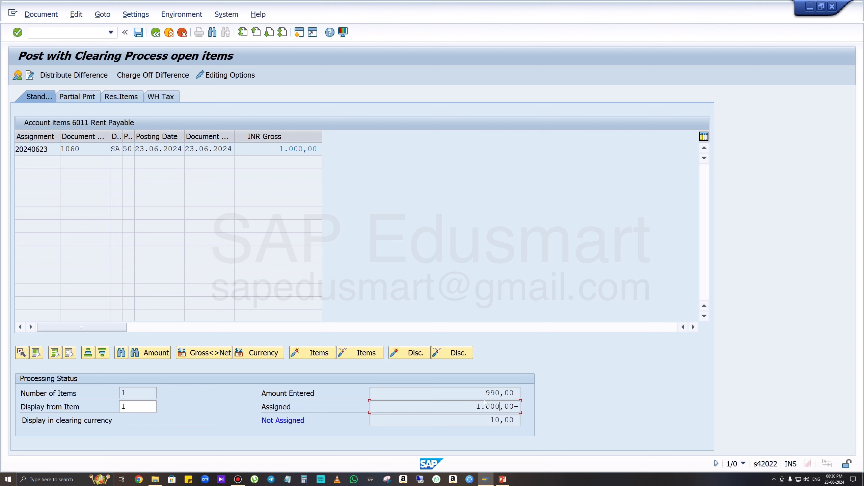
Check the entered, assigned and not assigned amounts, then simulate the clearing document and examine its GL Clearing Gain line
left_click_drag(485, 393, 528, 393)
left_click_drag(455, 407, 566, 404)
left_click_drag(483, 422, 567, 421)
left_click(39, 14)
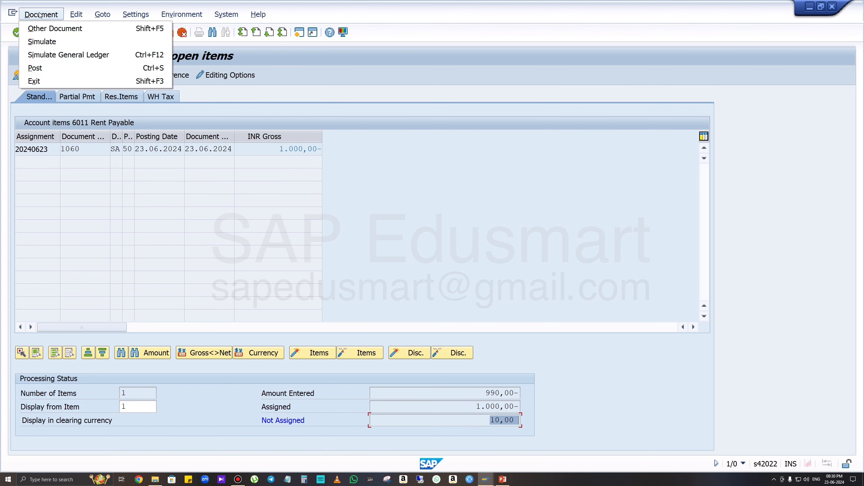
left_click(48, 42)
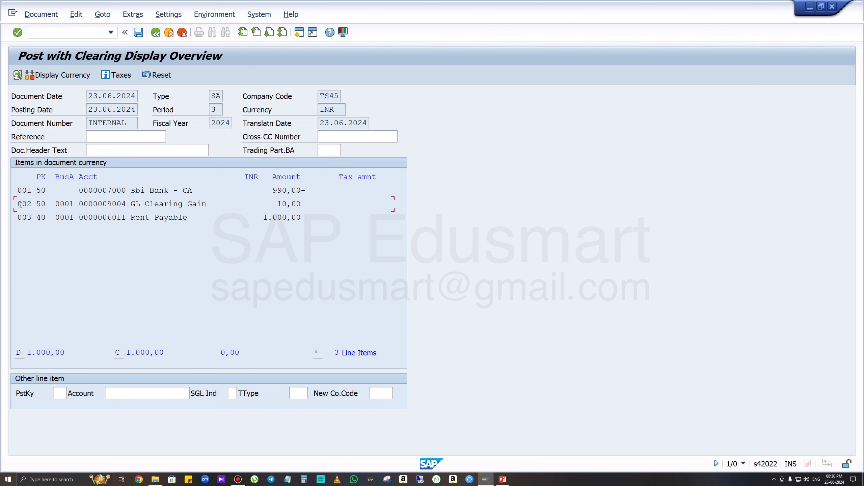
left_click_drag(21, 204, 320, 230)
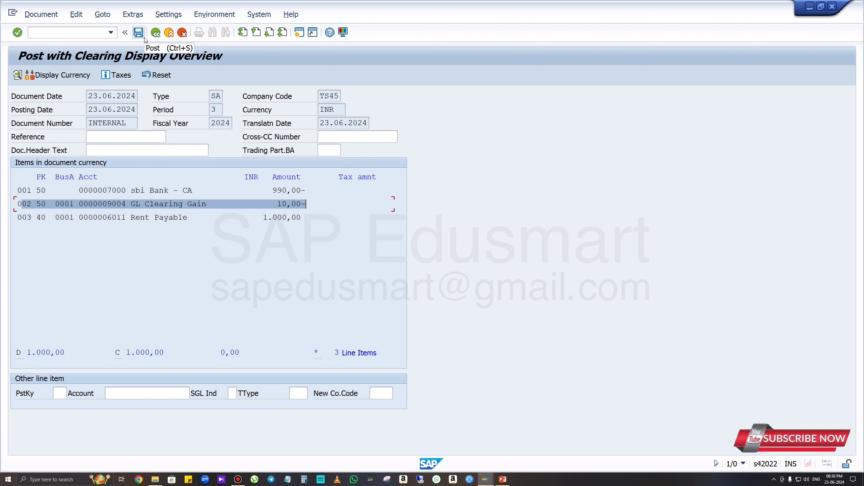
Discard the simulated clearing document without posting and return to the Post with Clearing header
key("Return")
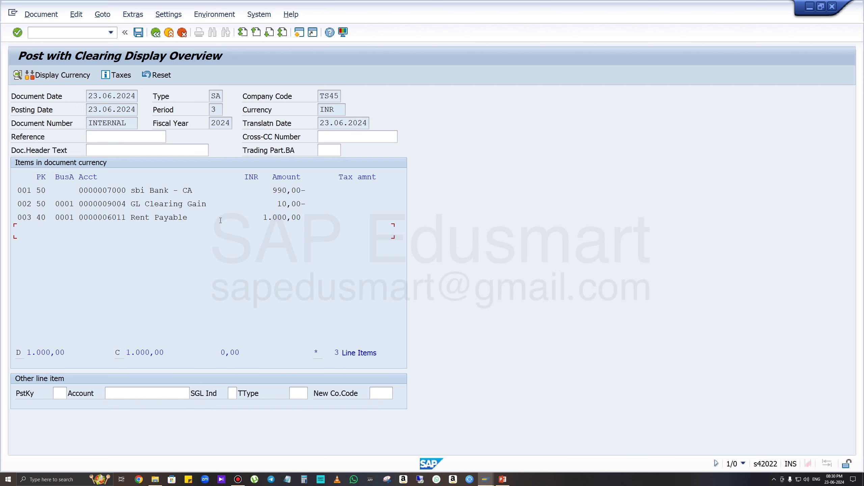
left_click(156, 32)
left_click(193, 249)
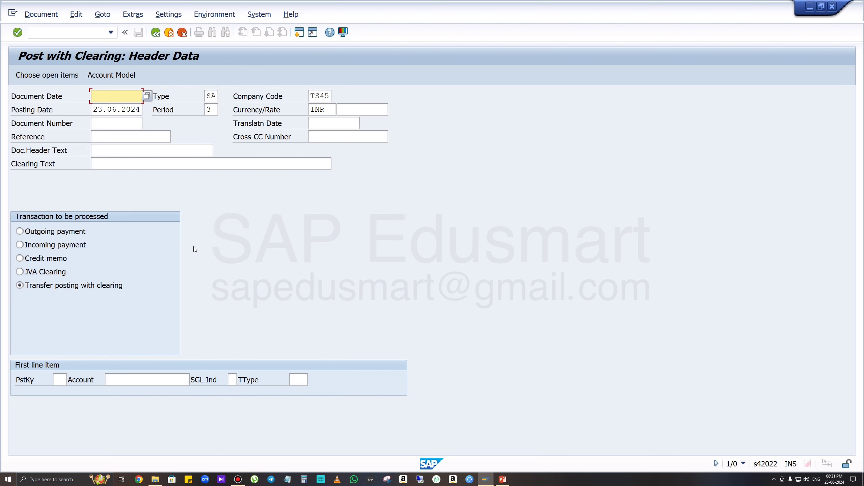
Set the document date to 23.06.2024 and the first line item's posting key to 50
left_click(113, 105)
left_click(59, 379)
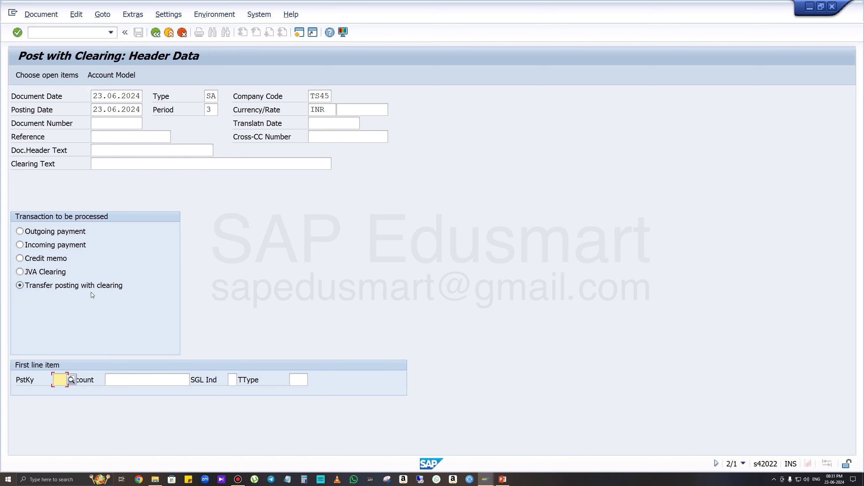
type("50")
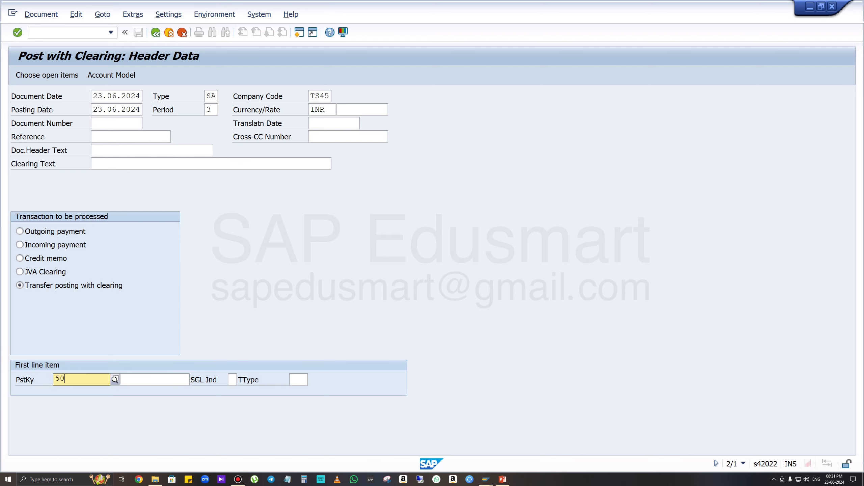
Choose Sbi Bank - CA account 7000 as the first line item's account and open its item entry
left_click(142, 382)
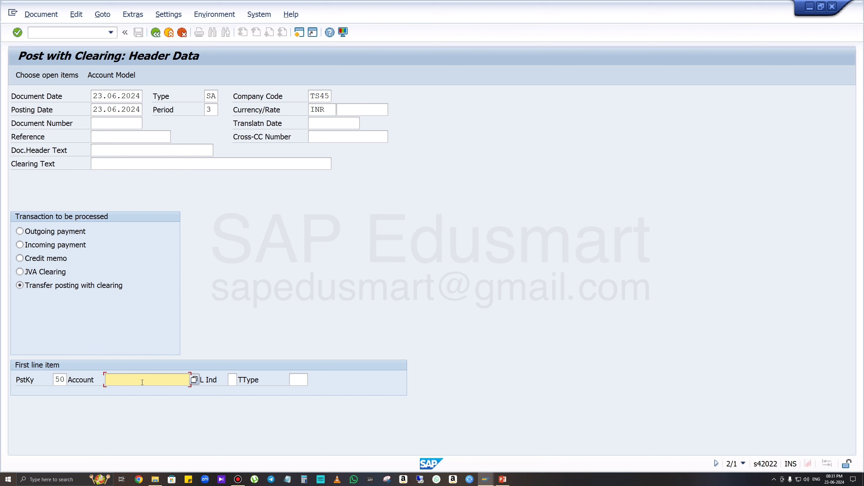
left_click(195, 384)
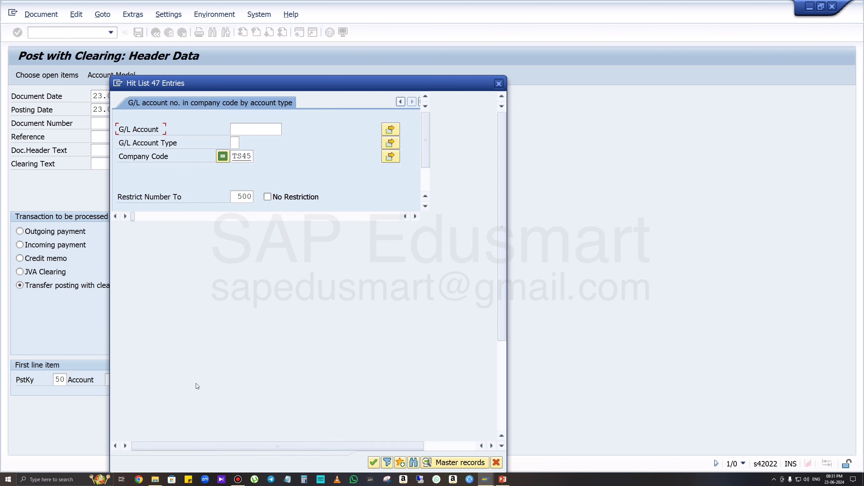
left_click(275, 109)
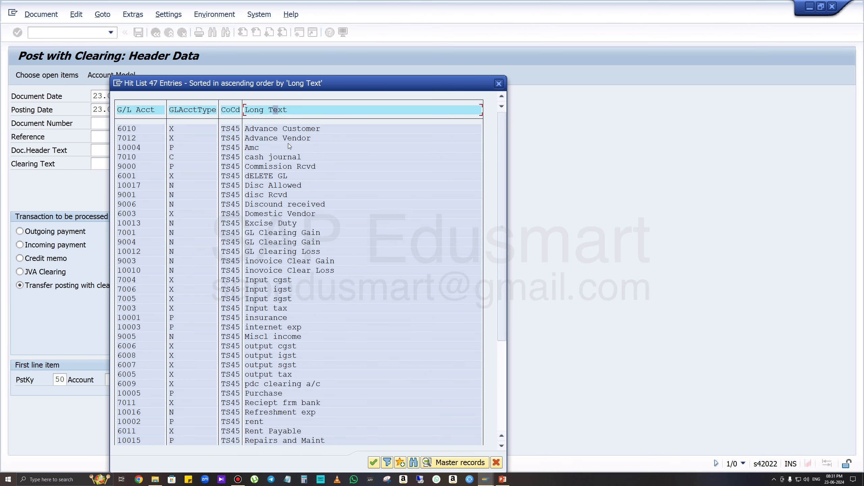
left_click(261, 110)
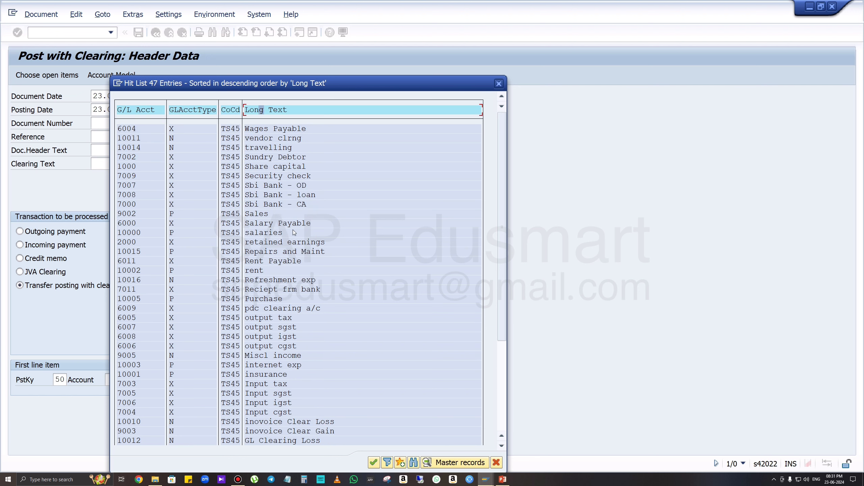
double_click(296, 204)
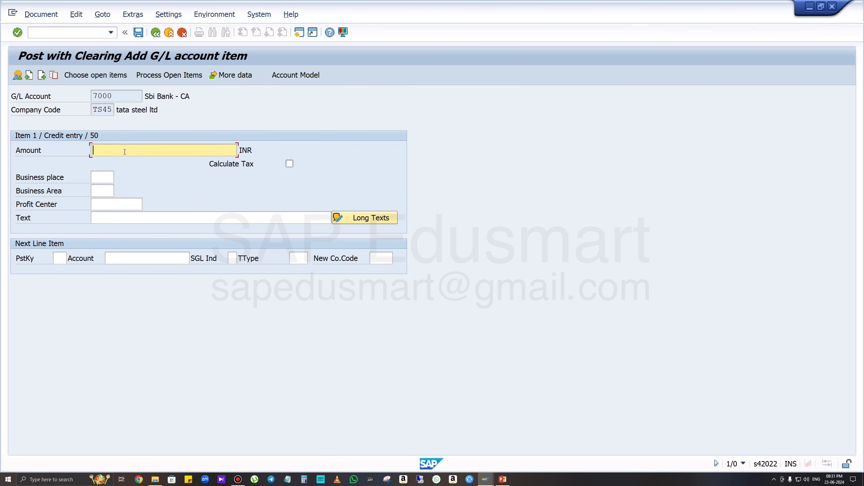
Enter 1010 INR as the bank line's amount and fill in its item text
type("1")
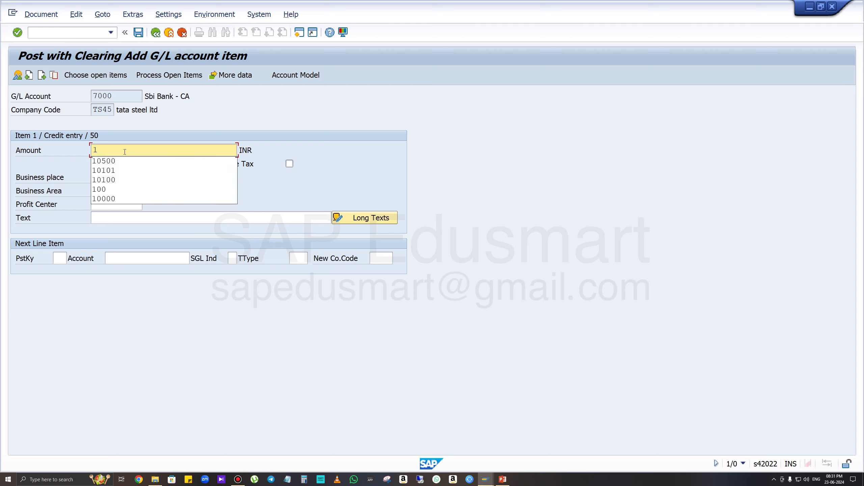
type("010")
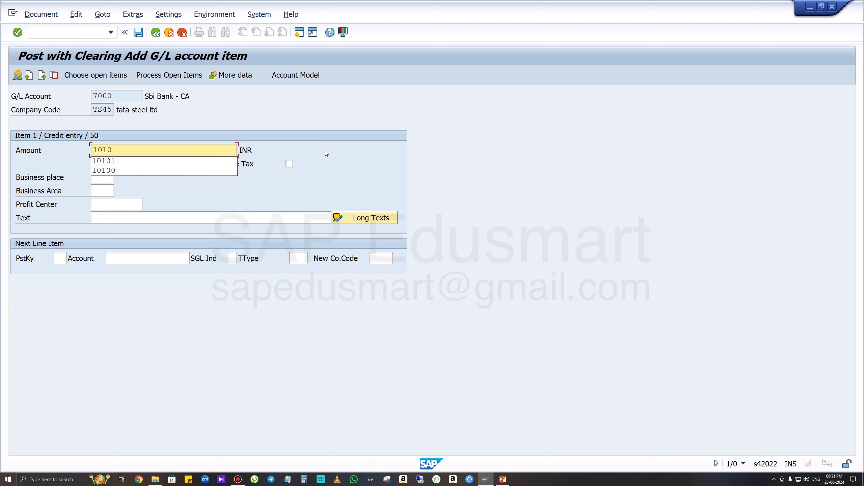
left_click(358, 154)
left_click(141, 217)
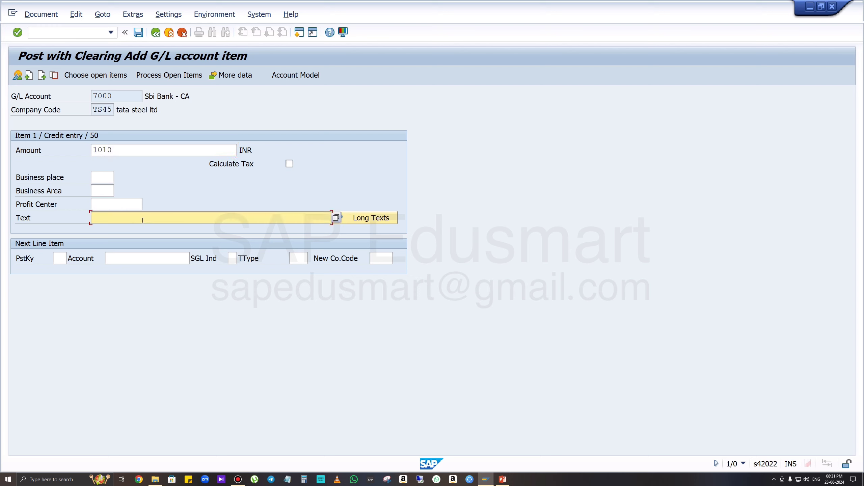
type("re")
left_click(140, 228)
Select Rent Payable account 6011 for clearing against the bank line and process its open items
left_click(169, 75)
left_click(168, 136)
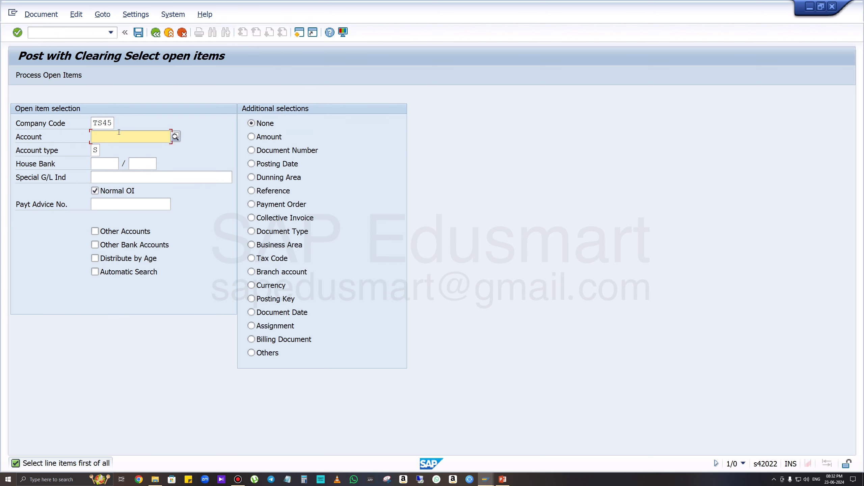
left_click(174, 135)
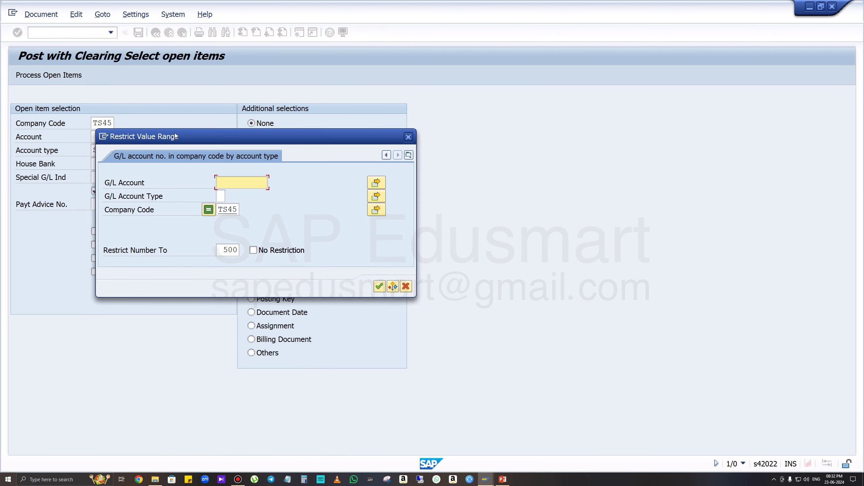
key("Return")
left_click(247, 110)
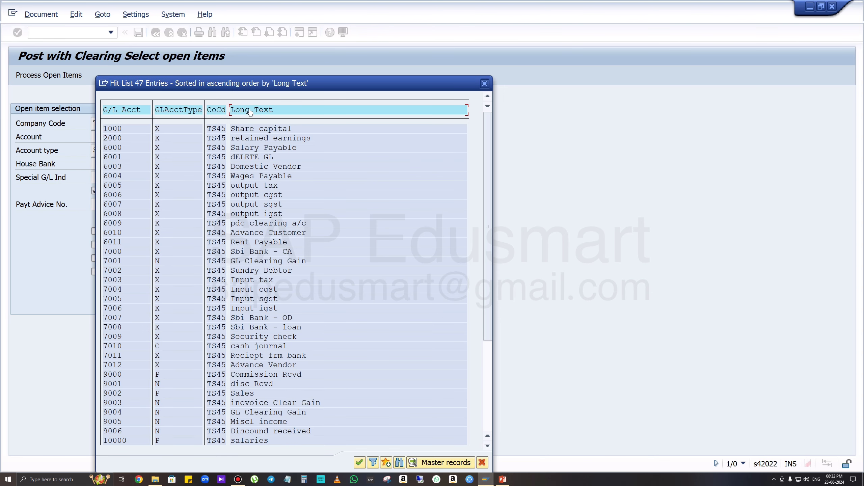
double_click(269, 431)
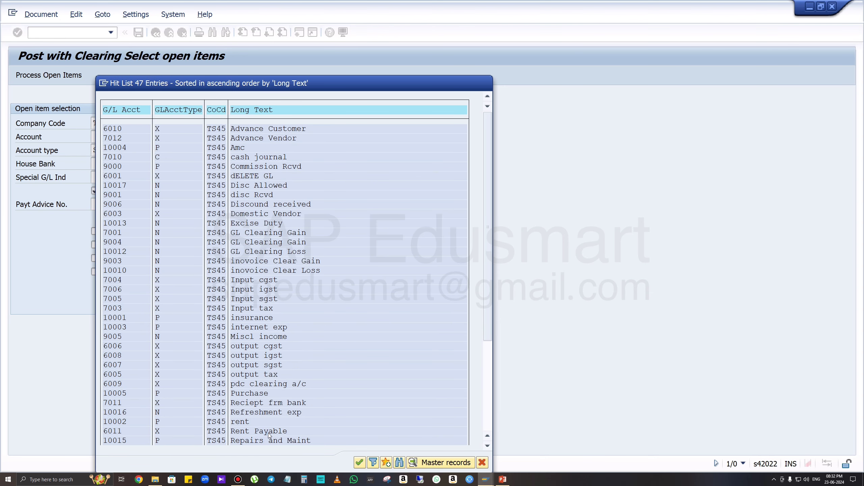
key("Return")
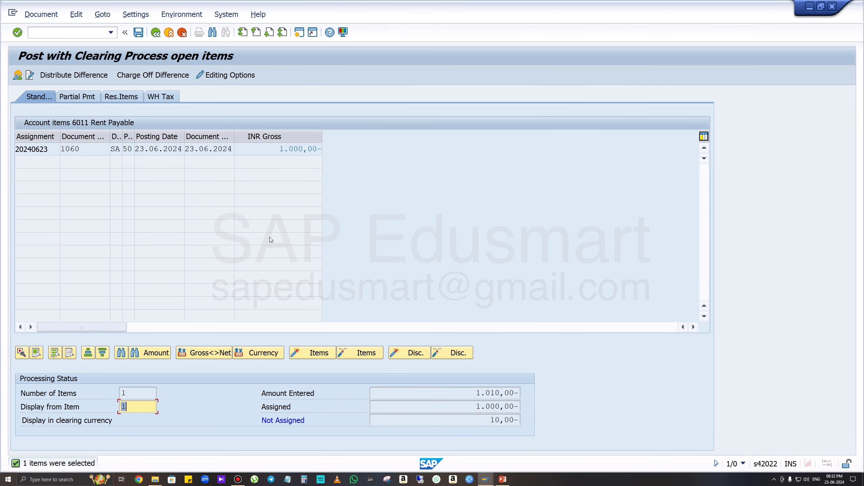
Compare the Rent Payable open item's gross amount with the entered and not assigned amounts
left_click_drag(278, 149, 317, 157)
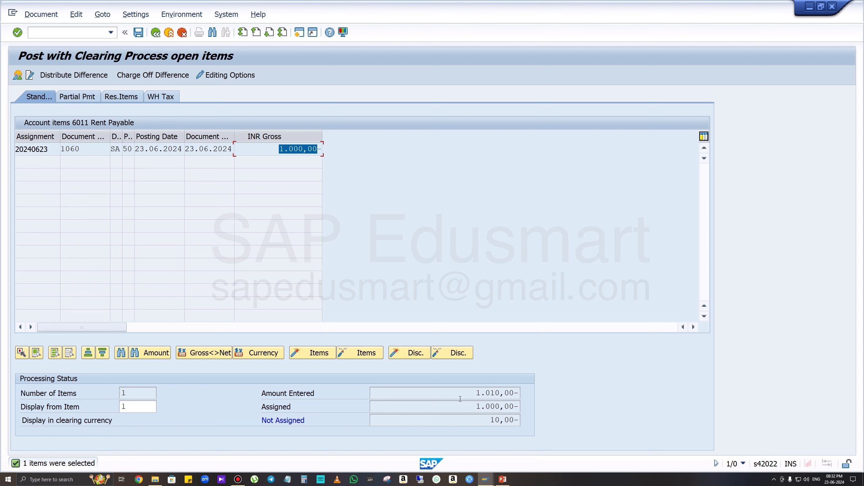
left_click_drag(461, 395, 520, 396)
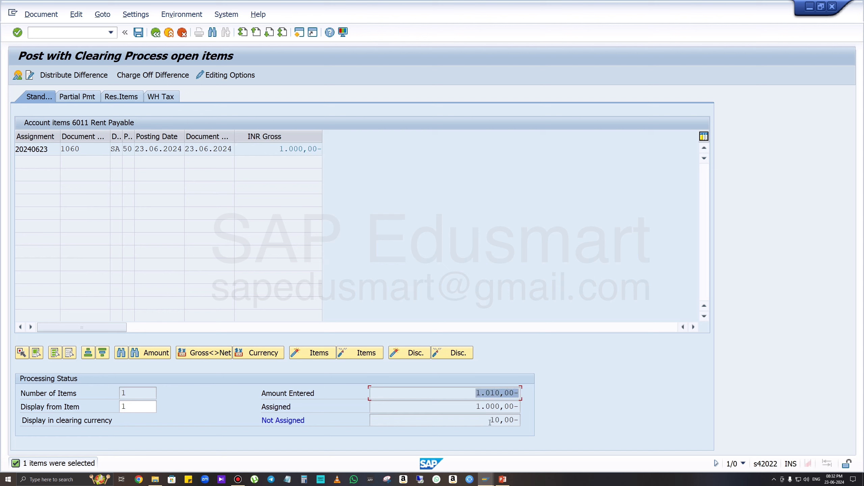
left_click_drag(490, 422, 527, 420)
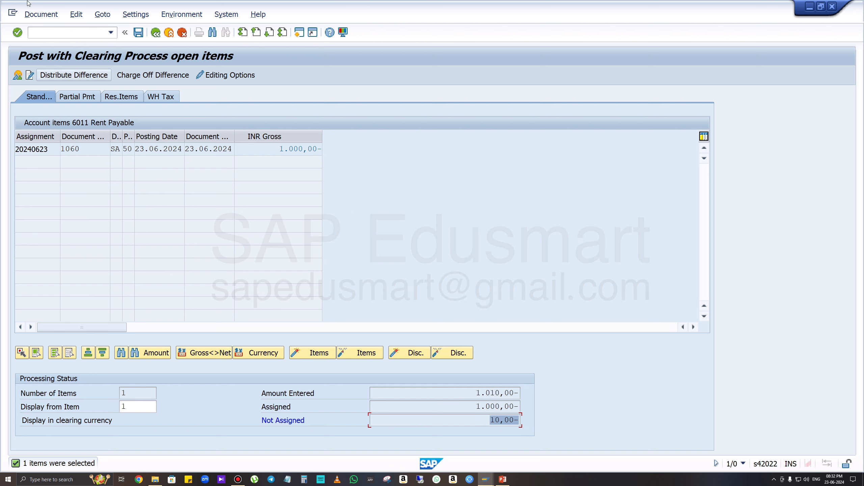
Simulate the clearing document and examine its GL Clearing Loss and Rent Payable lines
left_click(40, 14)
left_click(43, 41)
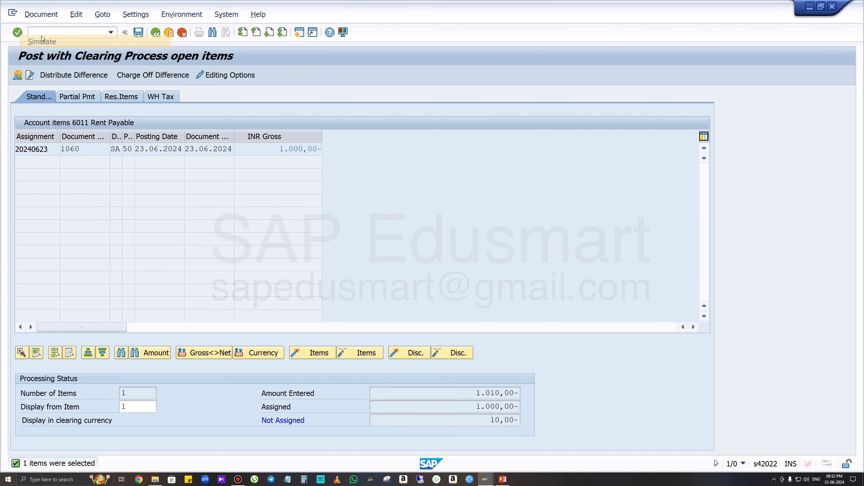
left_click_drag(17, 203, 305, 215)
left_click(349, 249)
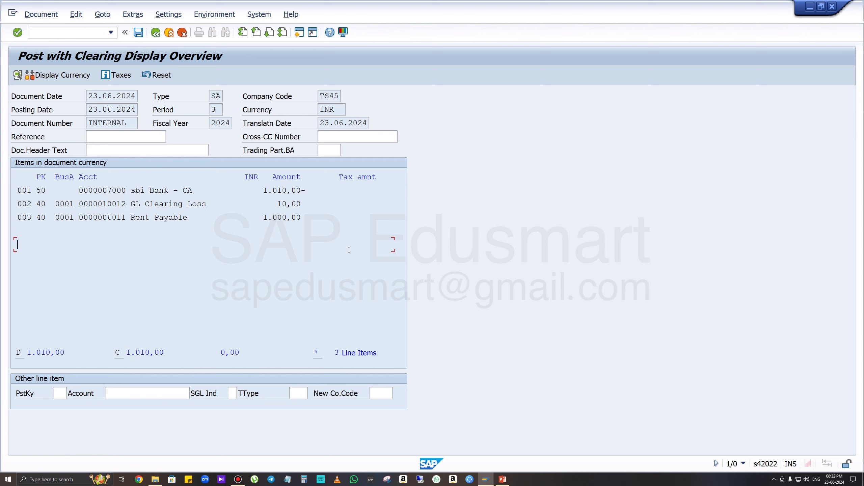
left_click_drag(16, 204, 315, 218)
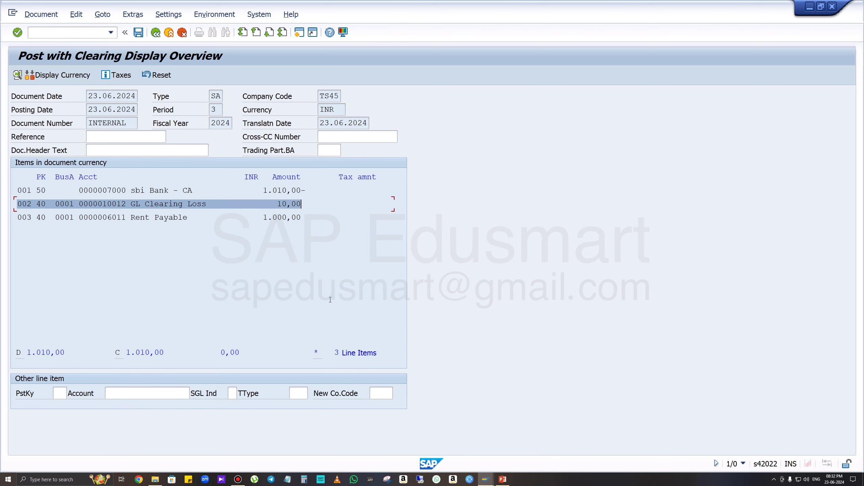
left_click(287, 217)
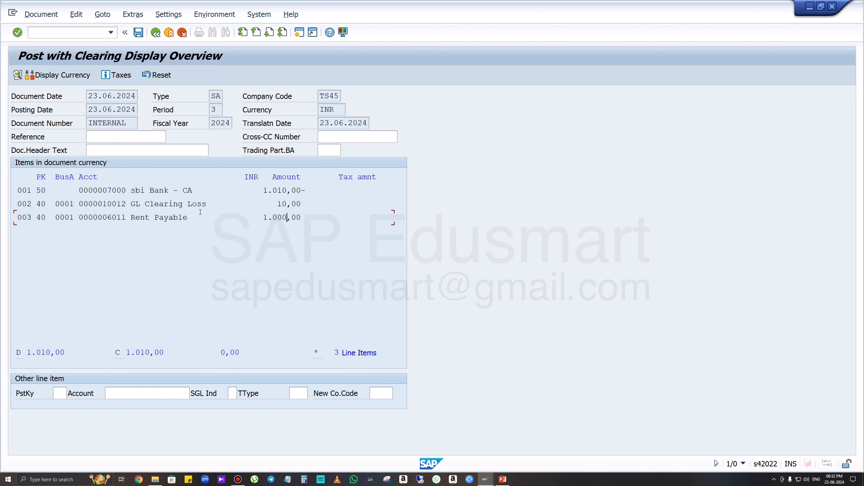
left_click_drag(302, 204, 22, 204)
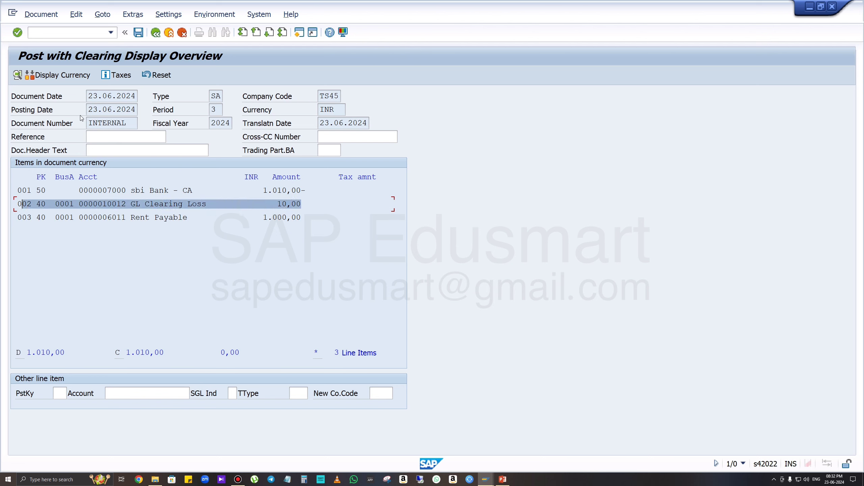
Post the clearing document and display the posted document
left_click(138, 33)
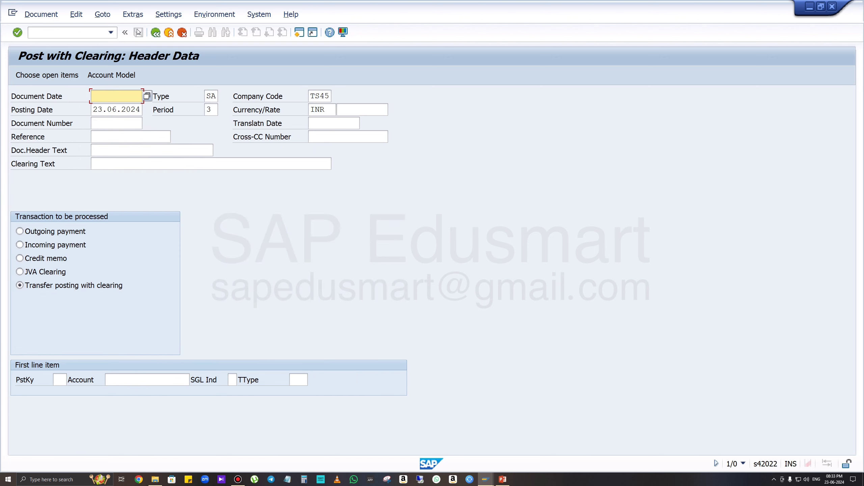
left_click(38, 14)
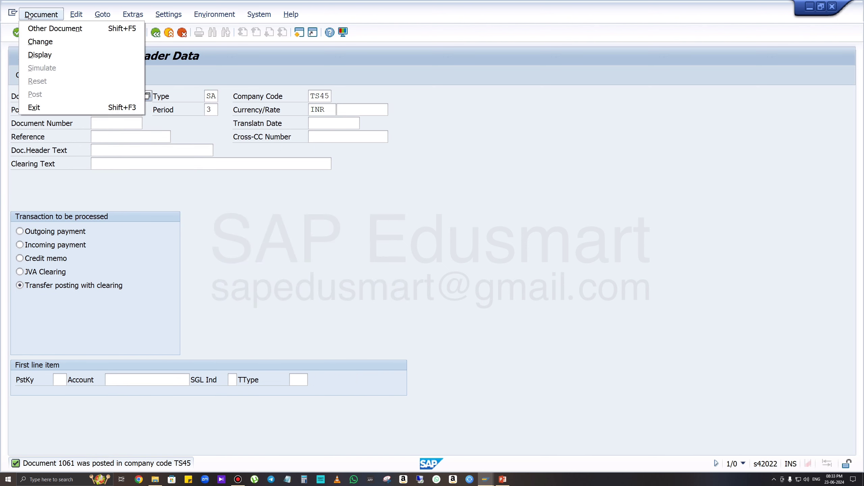
left_click(40, 55)
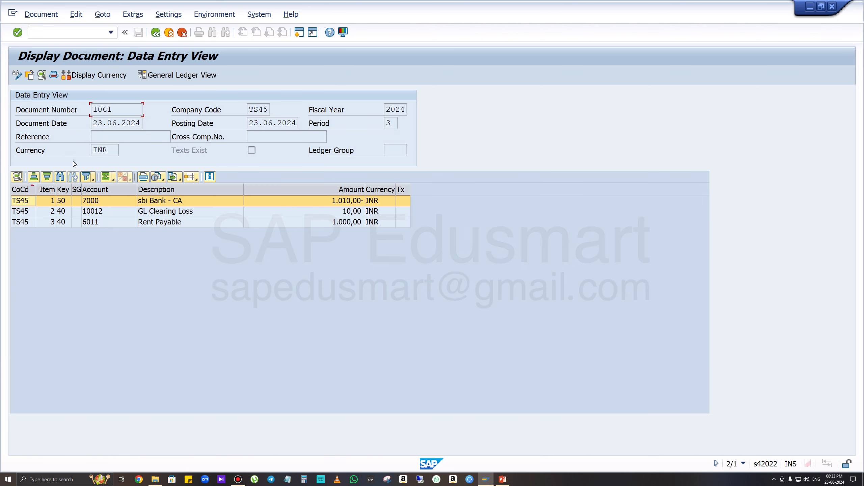
Review the bank, GL Clearing Loss and Rent Payable amounts in the posted document
left_click(185, 201)
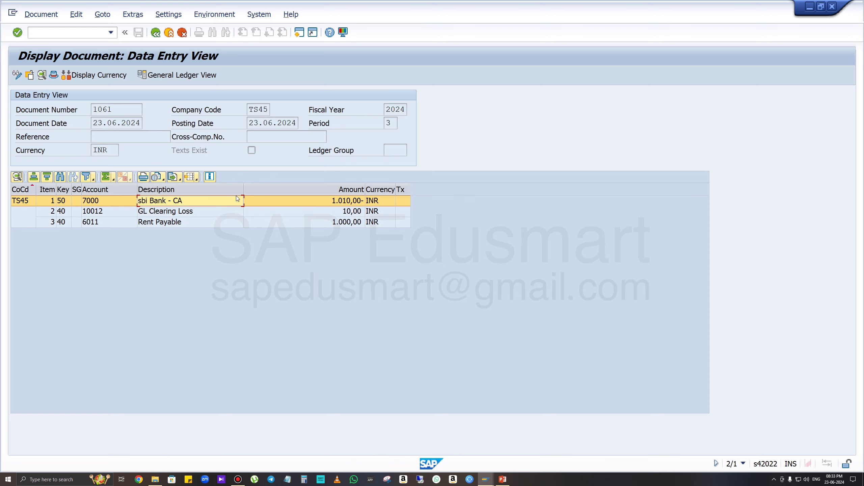
left_click(355, 202)
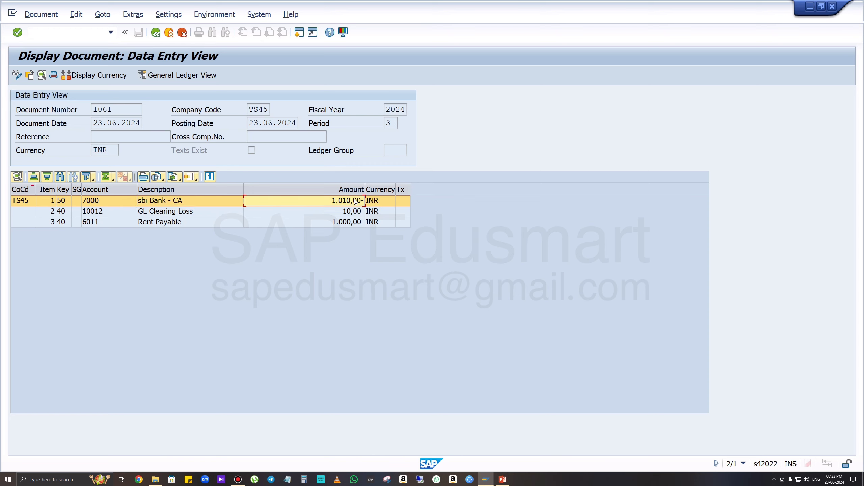
left_click(355, 211)
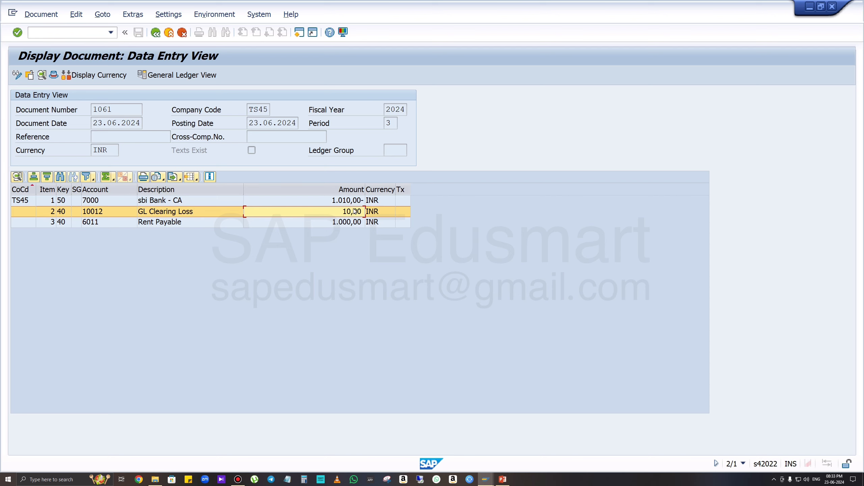
left_click(352, 223)
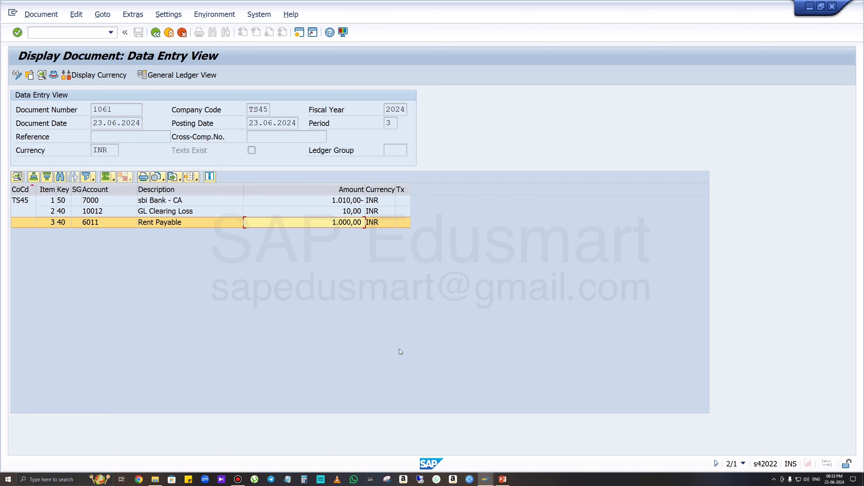
Start FAGLL03 in a new session and list the open items of account 6011 in company code TS45
left_click(299, 33)
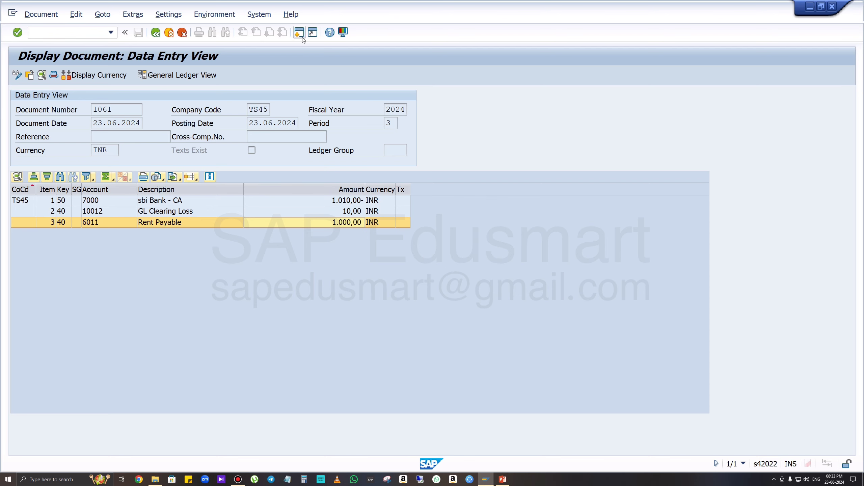
type("fag")
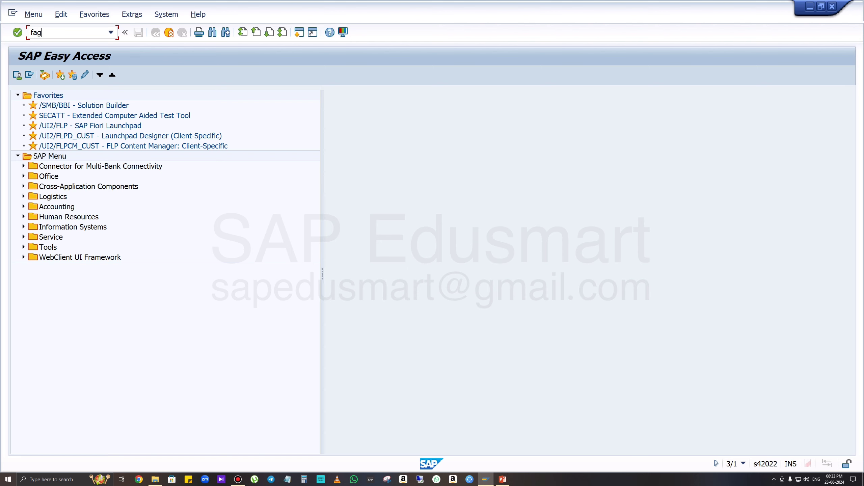
type("ll03")
key("Return")
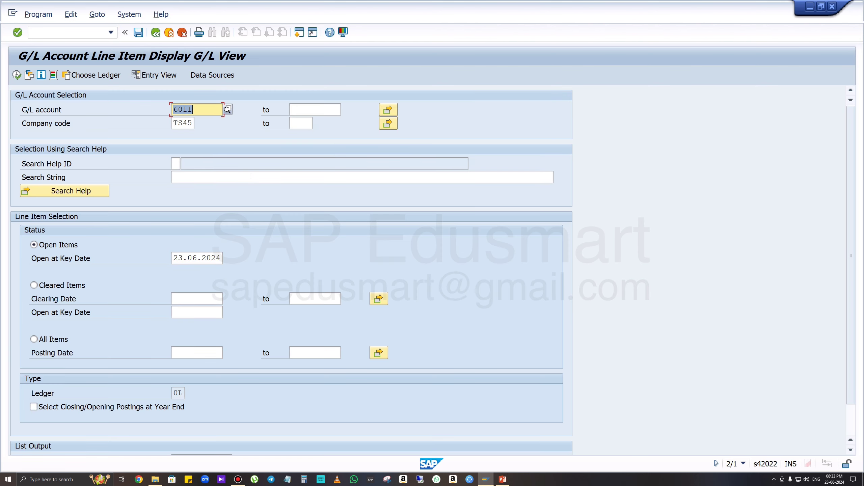
left_click(49, 286)
left_click(43, 243)
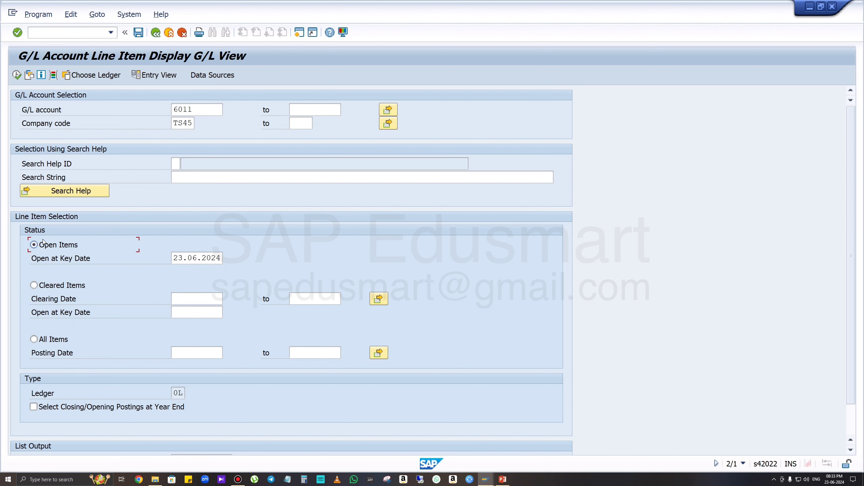
left_click(16, 74)
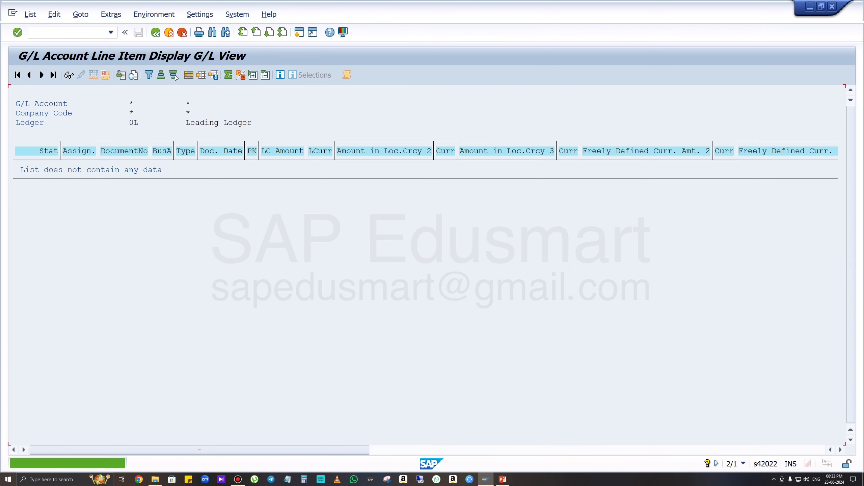
Return to the line item selection and list the cleared items of account 6011
left_click(156, 33)
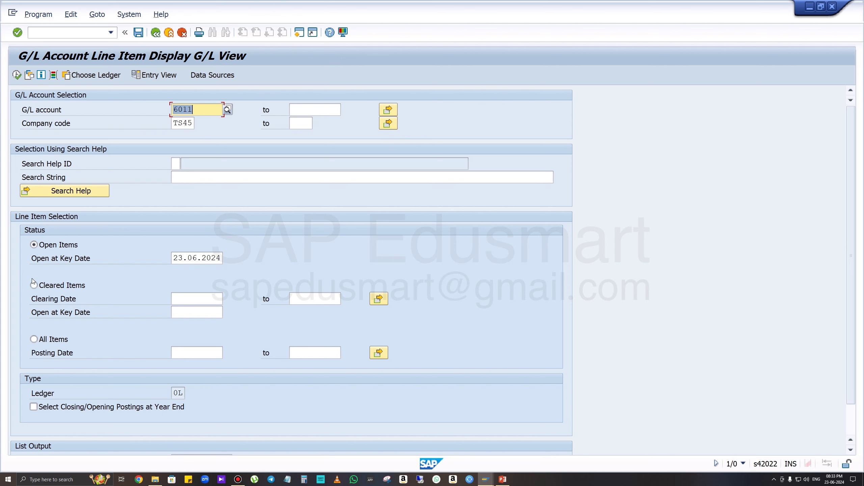
left_click(34, 286)
left_click(17, 75)
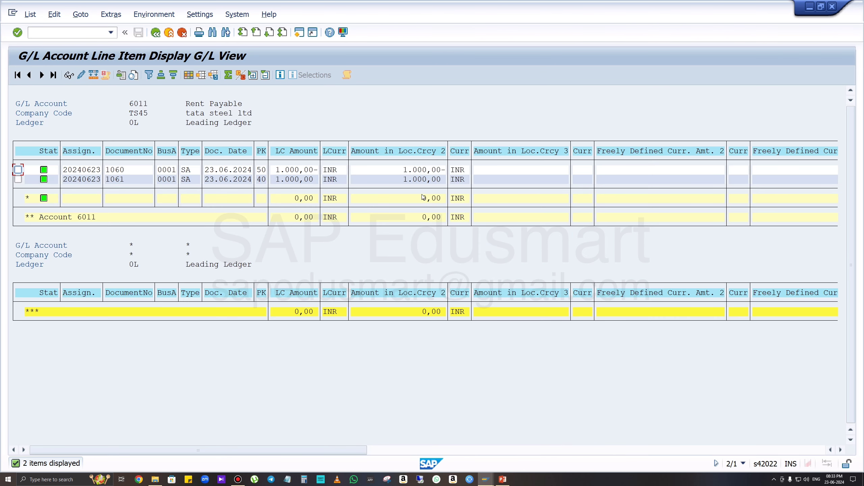
Leave the line item list, start FB50 and set the document date to 23.06.2024
left_click(72, 34)
type("/n")
key("Return")
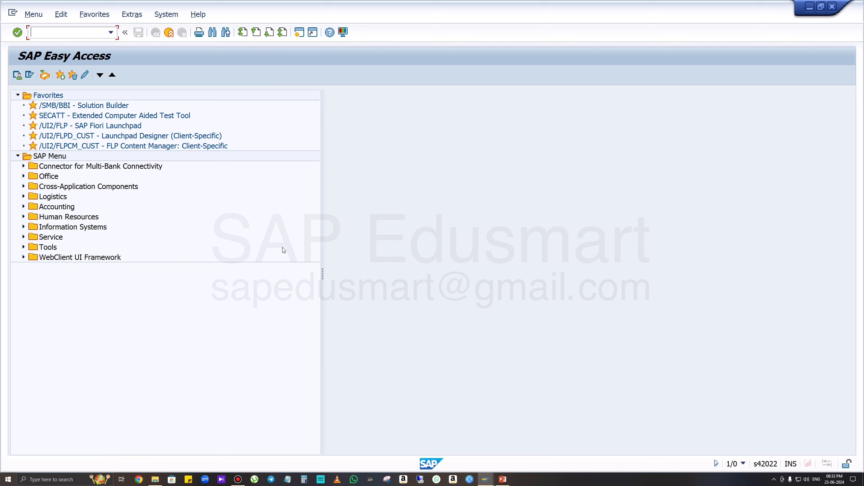
type("fb50")
key("Return")
left_click(116, 123)
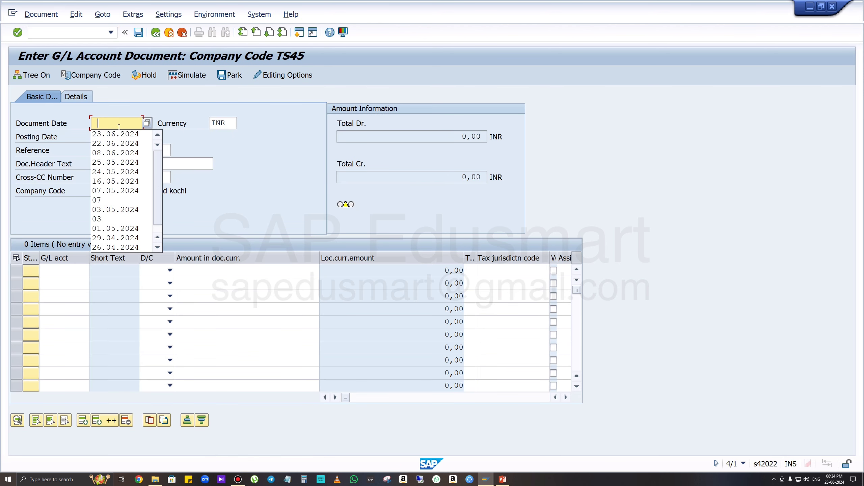
left_click(118, 133)
Enter the first line item as a debit to the salaries account 10000 with an amount of 10000
left_click(87, 270)
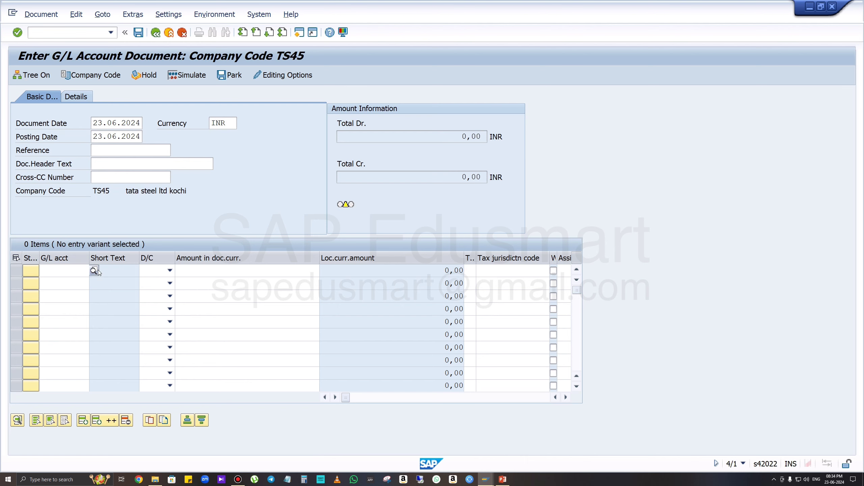
key("F4")
key("Return")
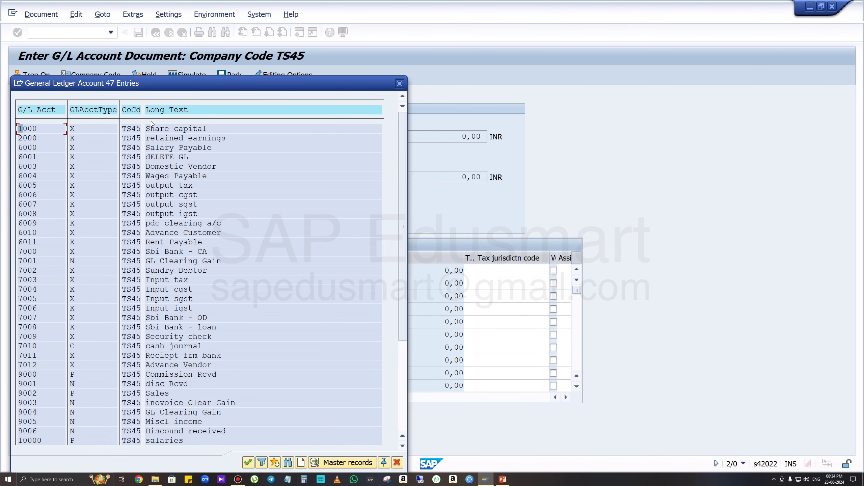
left_click(160, 111)
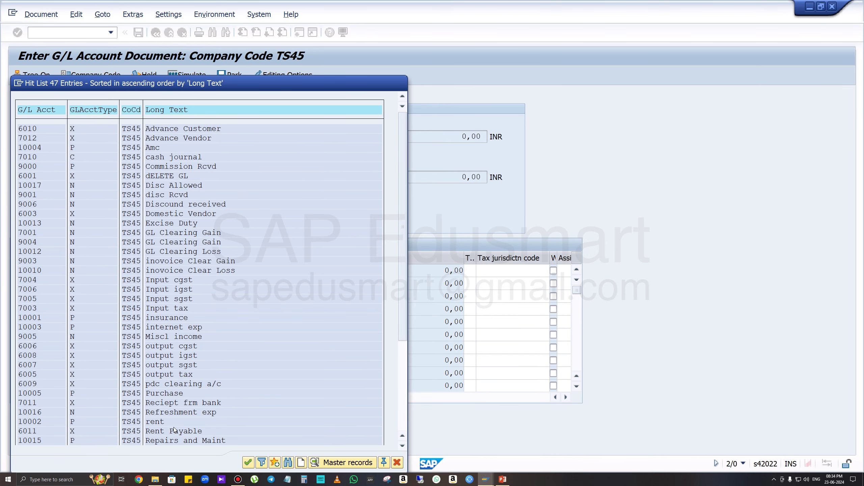
scroll(166, 425, "down", 1)
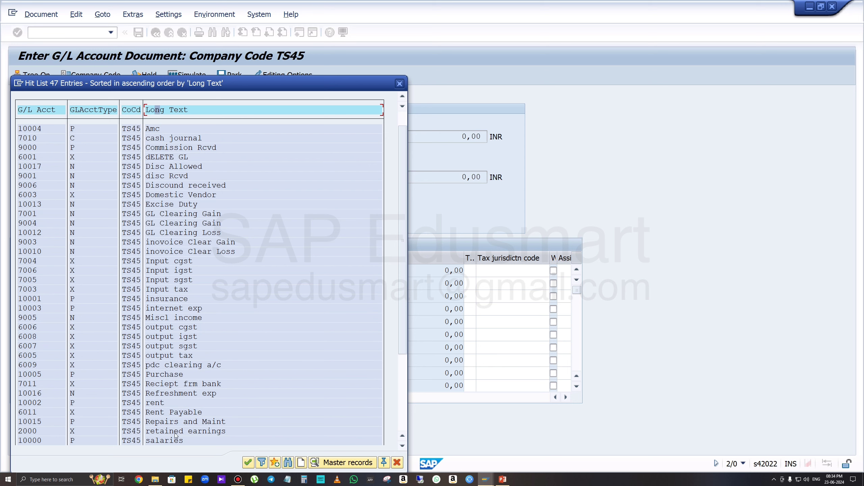
scroll(174, 431, "down", 1)
double_click(176, 431)
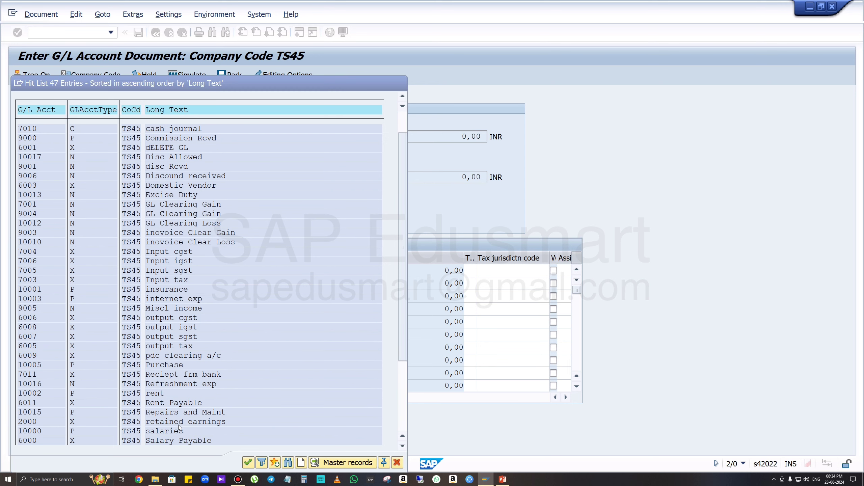
left_click(169, 273)
left_click(155, 292)
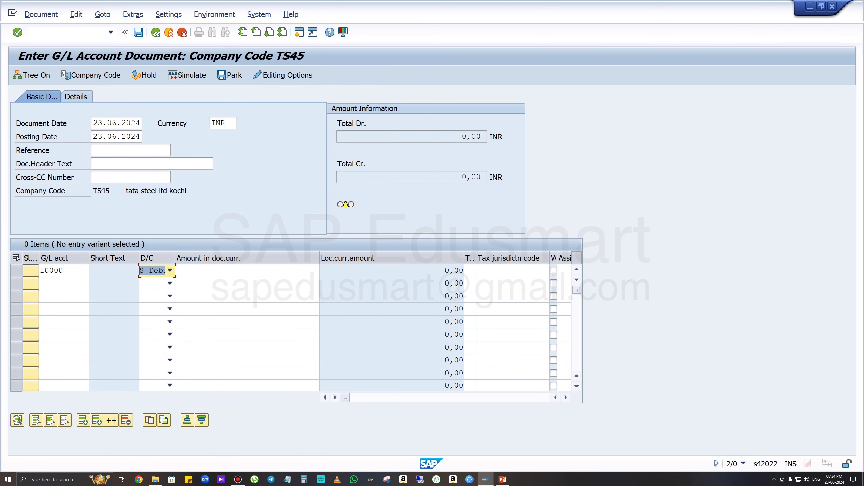
left_click(211, 273)
type("10000")
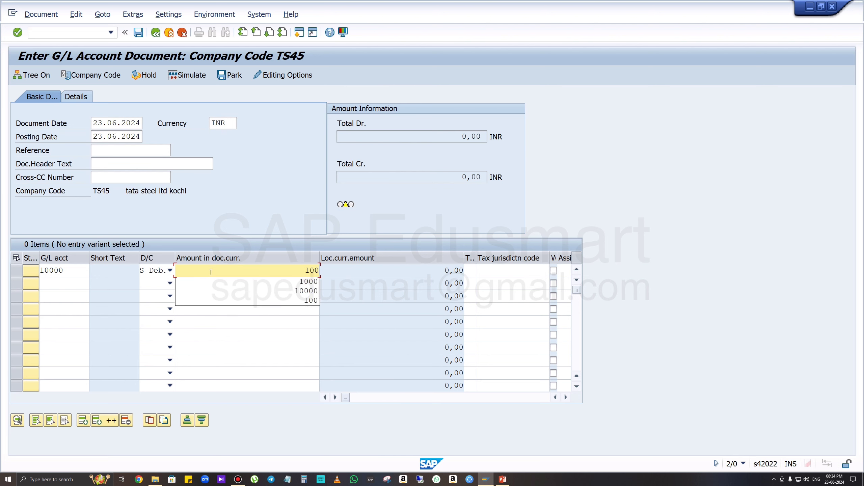
Give the salaries line the text salary, business area 0001 and cost center TS45PR00
key("Tab")
key("Tab")
key("Tab")
key("Tab")
key("Tab")
key("Tab")
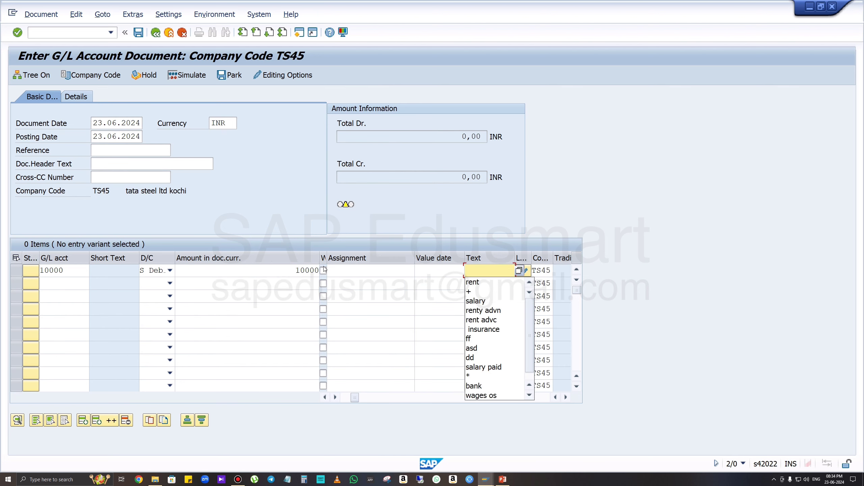
left_click(486, 301)
key("Tab")
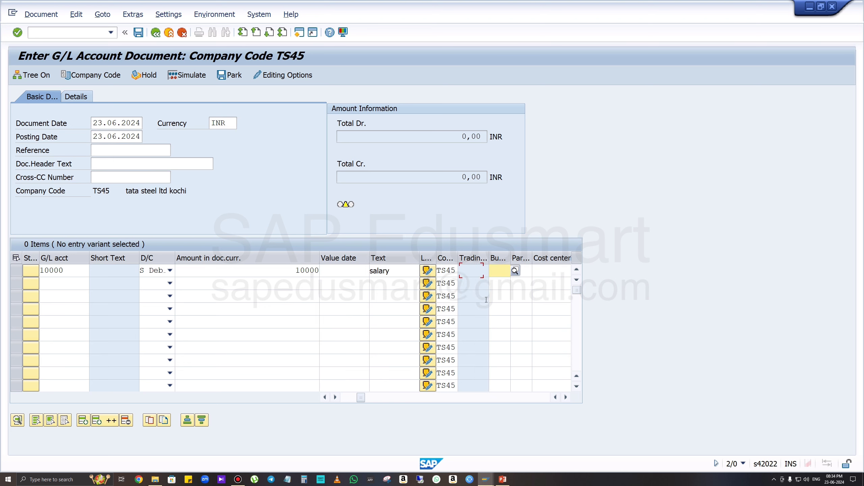
left_click(503, 282)
left_click(553, 273)
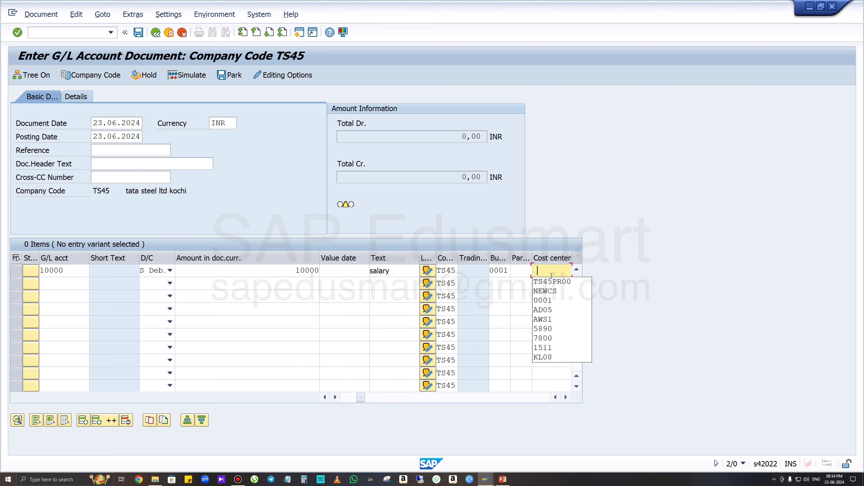
left_click(551, 282)
Enter the second line item as a credit to Salary Payable account 6000 with * as the amount
left_click(92, 287)
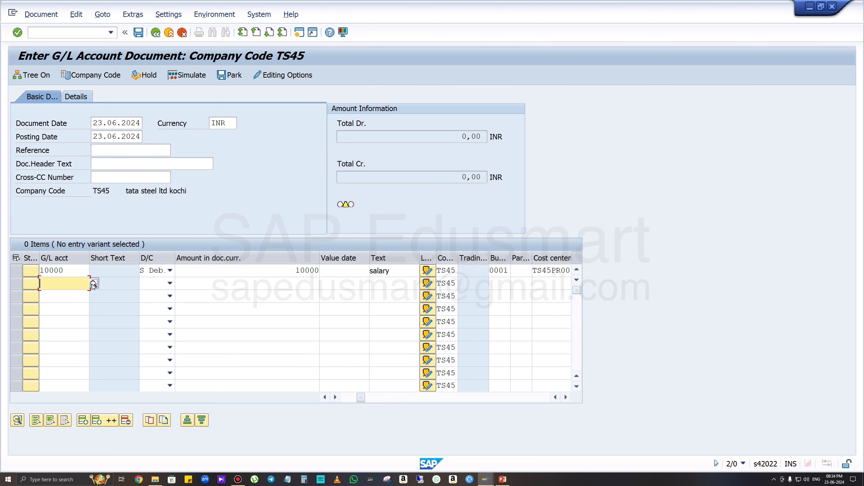
key("F4")
key("Return")
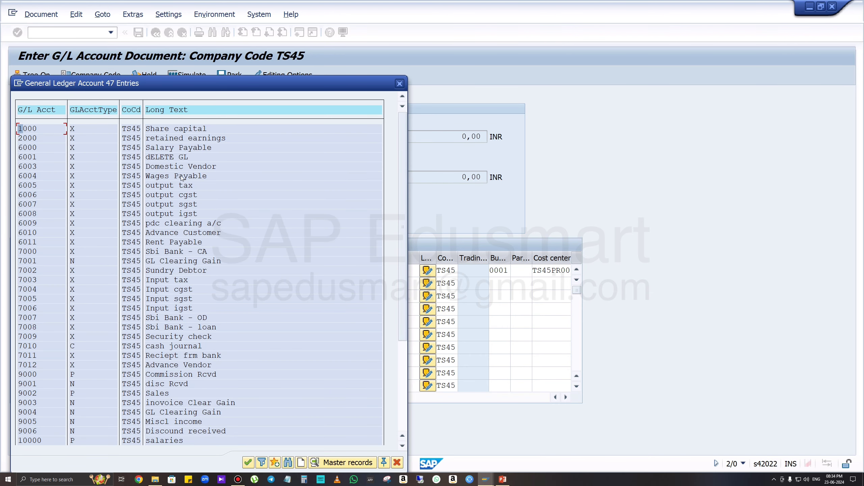
left_click(164, 110)
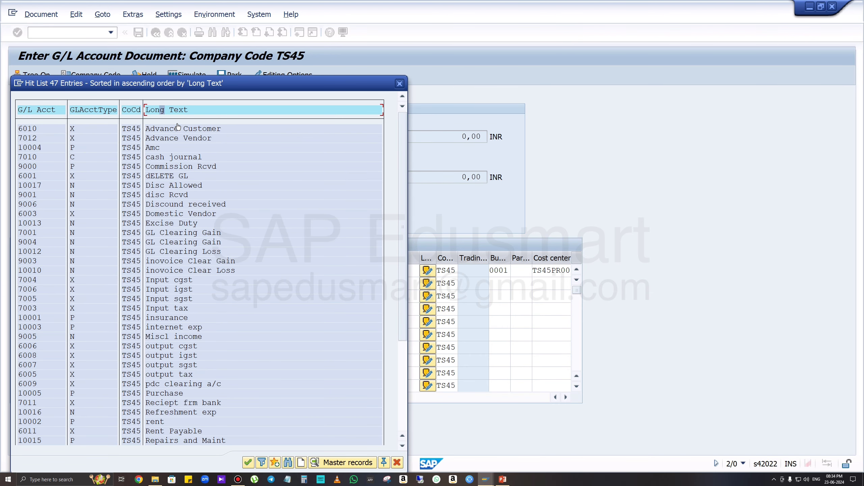
scroll(184, 434, "down", 4)
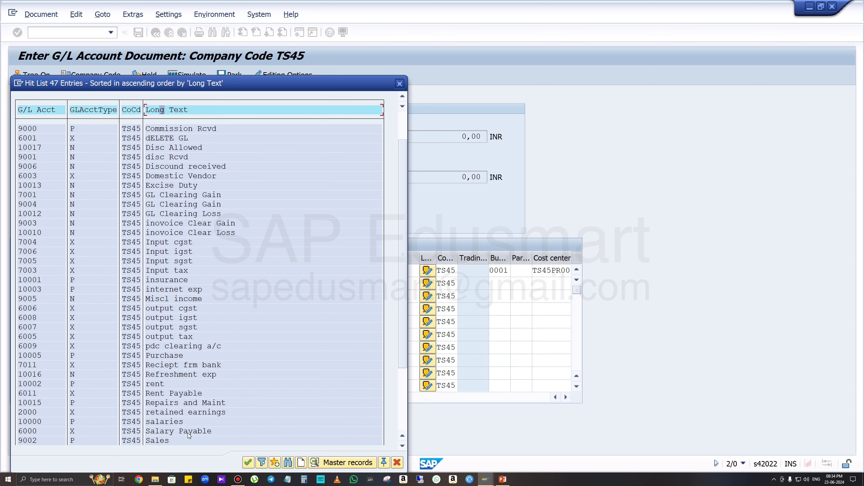
double_click(189, 432)
left_click(169, 282)
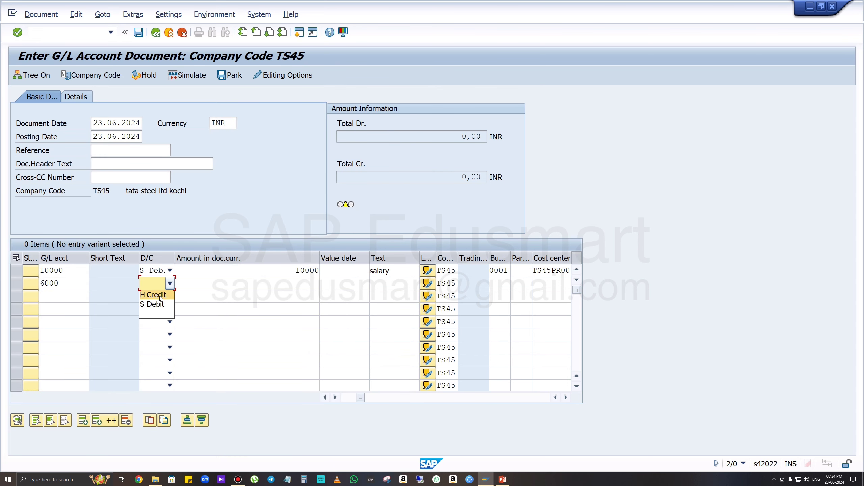
left_click(155, 294)
left_click(279, 286)
type("*")
Give the Salary Payable line the text + and business area 0001
key("Tab")
key("Tab")
key("Tab")
key("Tab")
key("Tab")
key("Tab")
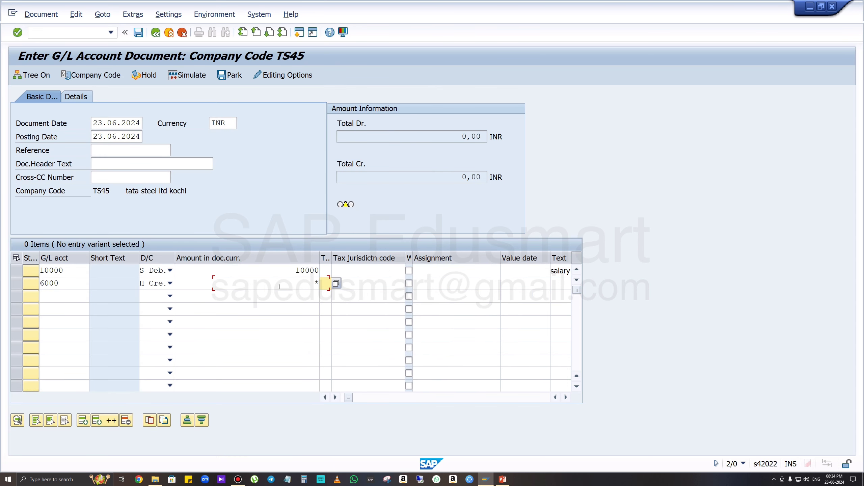
type("+")
key("Tab")
key("Tab")
key("Tab")
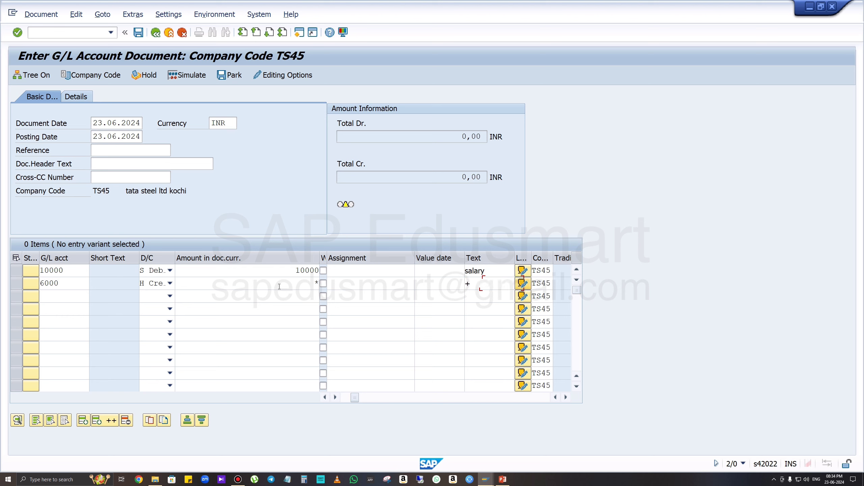
type("0001")
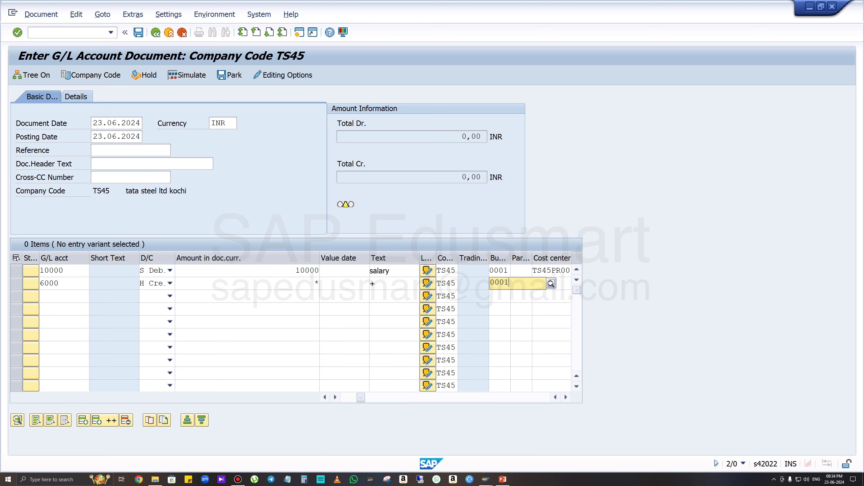
Post the salary document and display the posted document
key("Return")
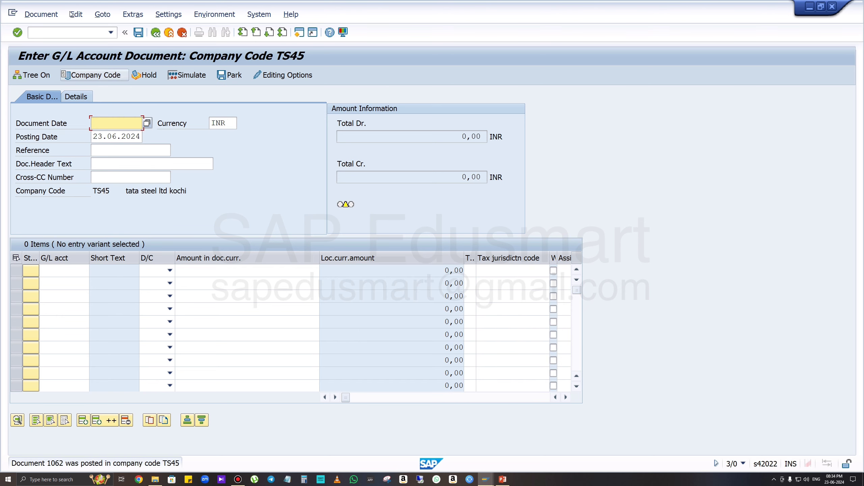
left_click(53, 13)
left_click(55, 42)
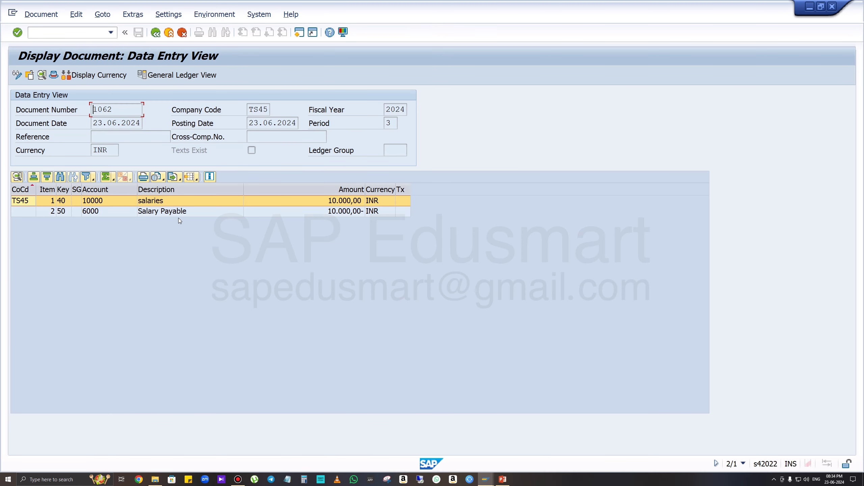
Run FAGLL03 in a new session to list the open items of Salary Payable account 6000 in TS45, and return to the selection
left_click(298, 33)
type("fa")
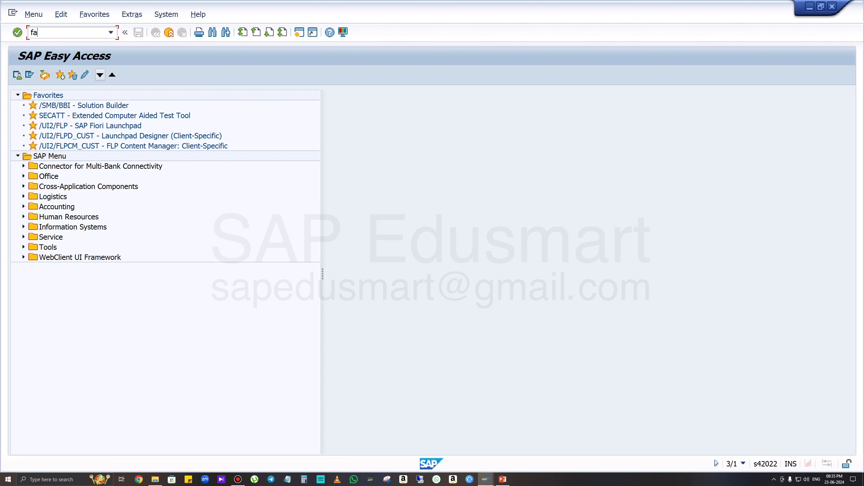
type("gll03")
key("Return")
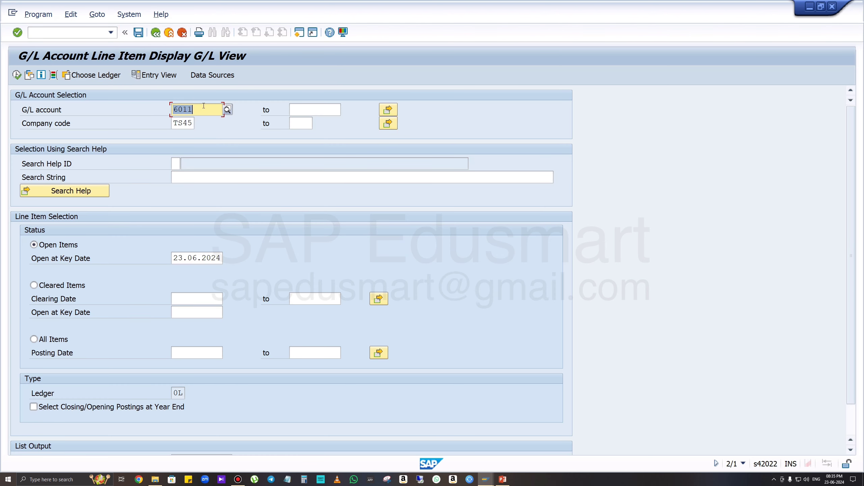
key("Delete")
left_click(228, 110)
key("Return")
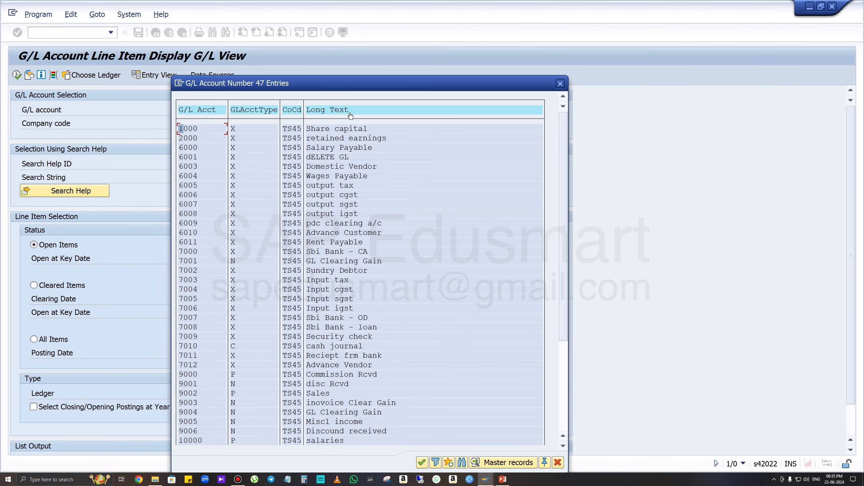
double_click(336, 147)
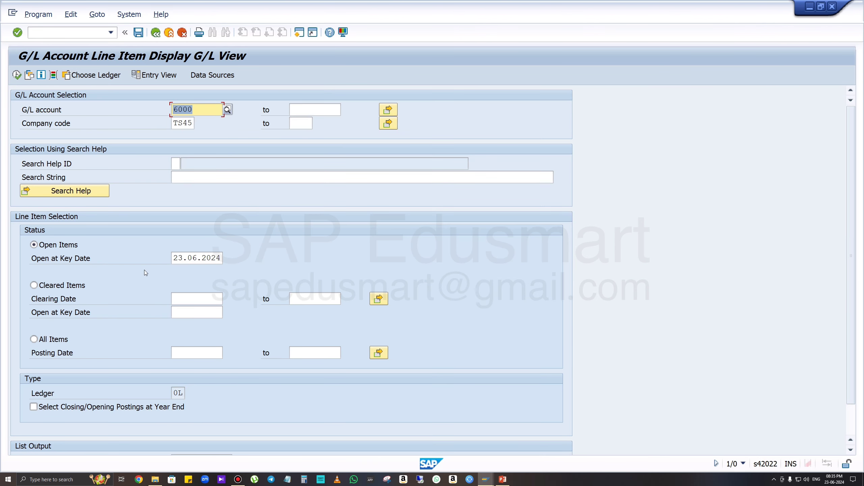
left_click(22, 76)
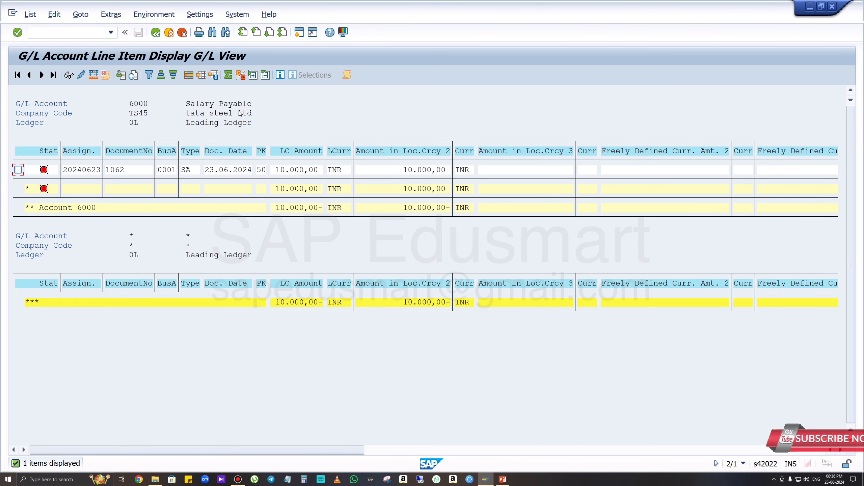
left_click(156, 32)
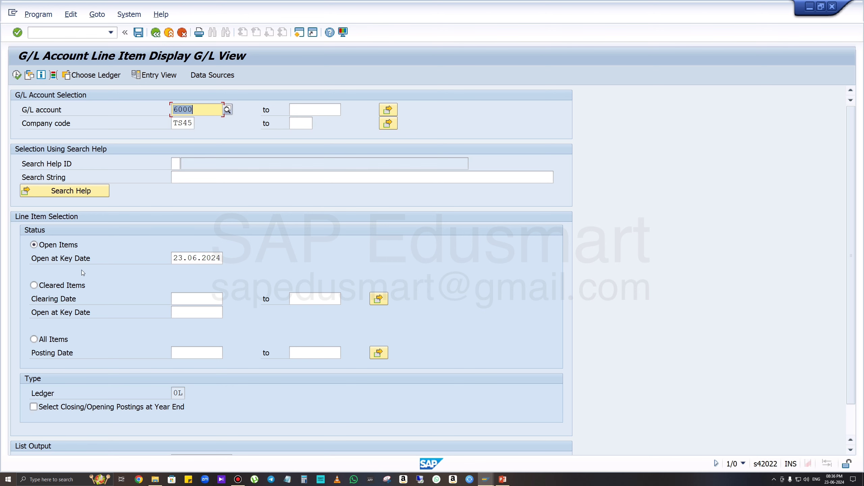
Start OBA0 in a new session and position the G/L tolerance group list at company code TS45
left_click(300, 33)
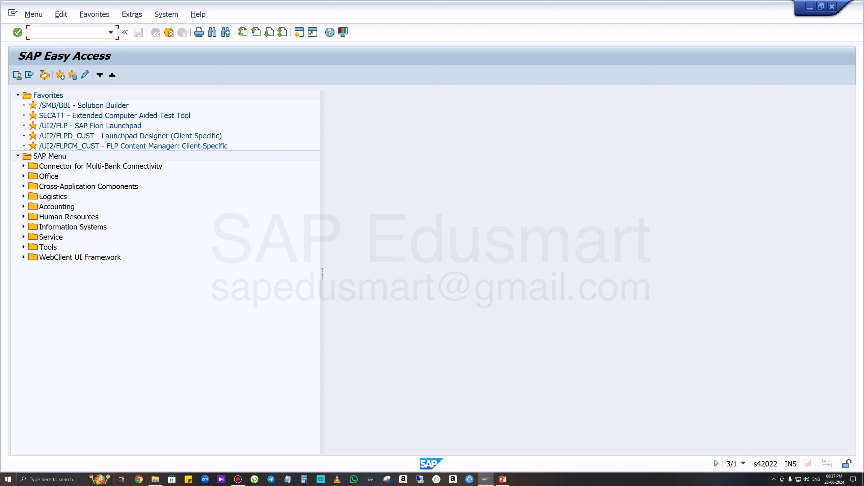
type("oba0")
key("Return")
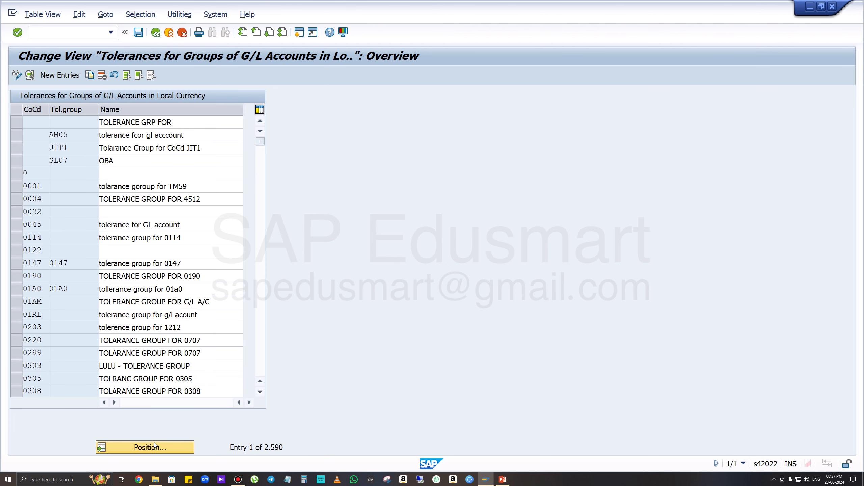
left_click(154, 446)
type("t")
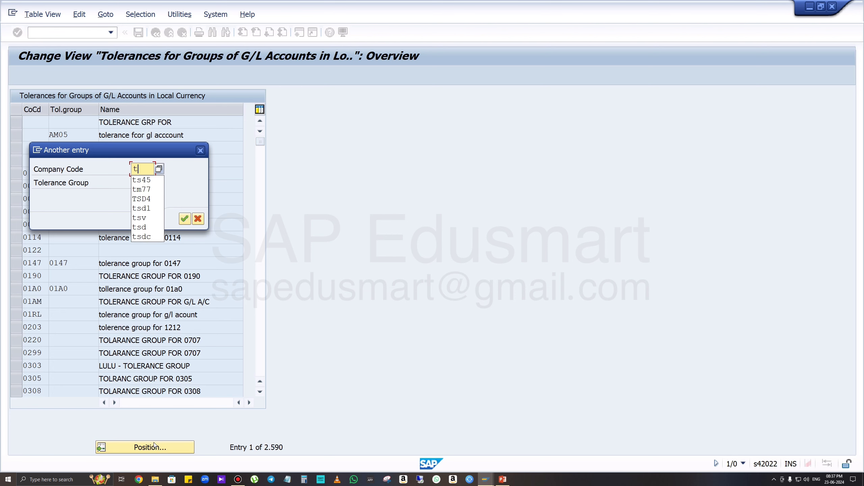
type("s45")
key("Return")
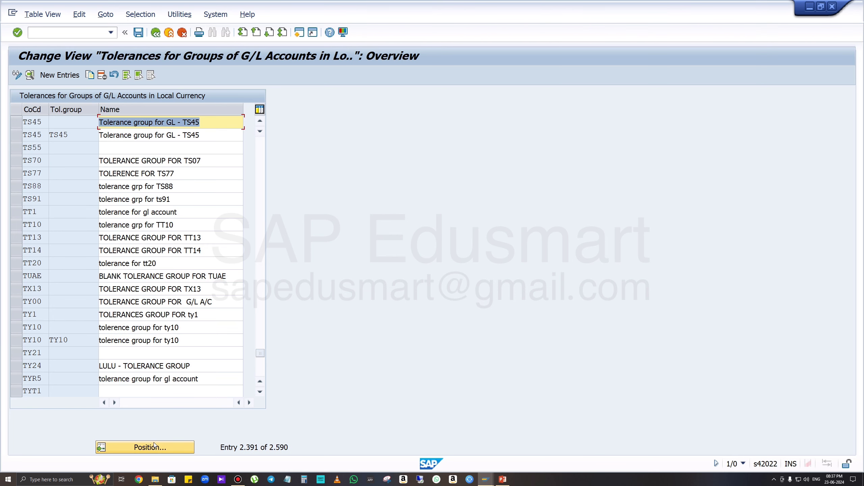
Open the TS45 tolerance group that has a blank group key and review its debit posting percentage and amount
double_click(144, 121)
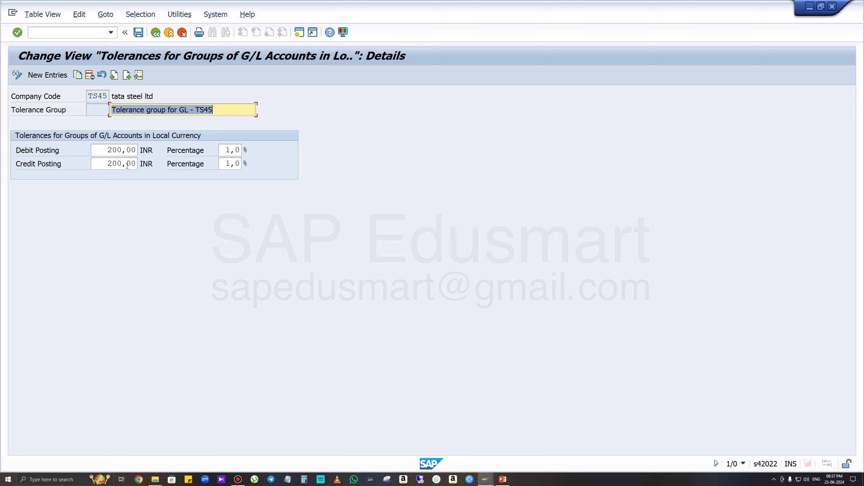
left_click(241, 153)
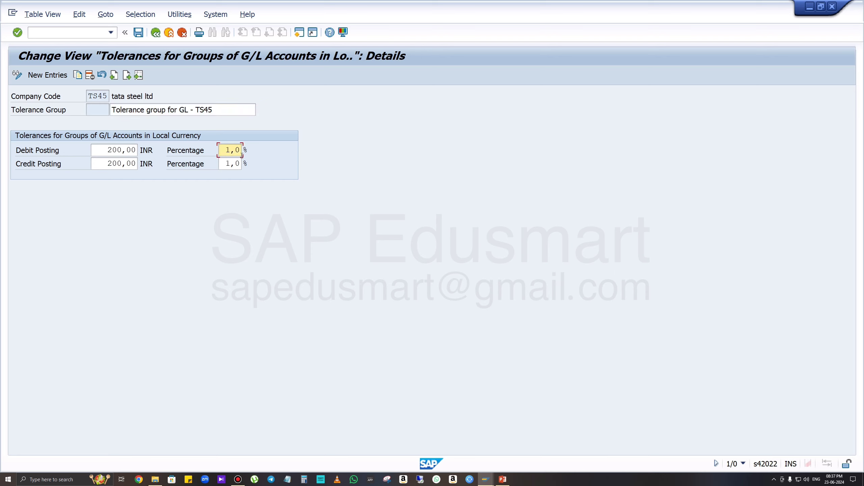
left_click_drag(103, 155, 154, 155)
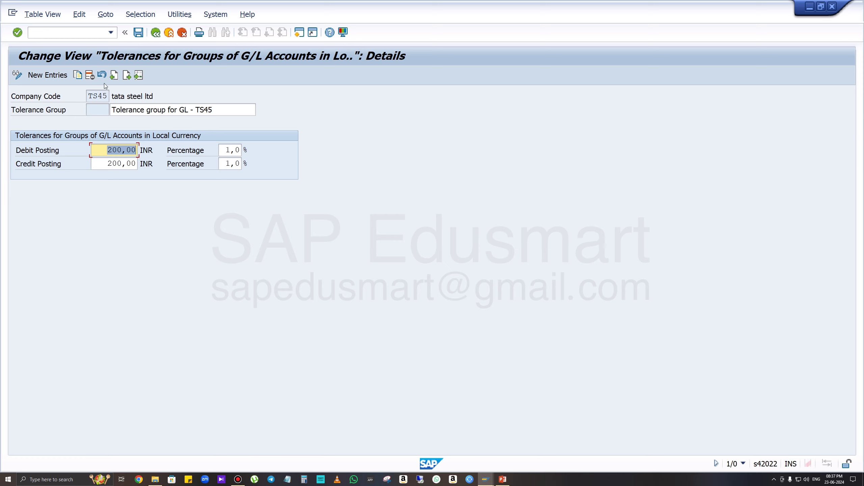
Display the tolerance group keyed TS45, leave the tolerance view, and start Post with Clearing (F-04)
left_click(127, 76)
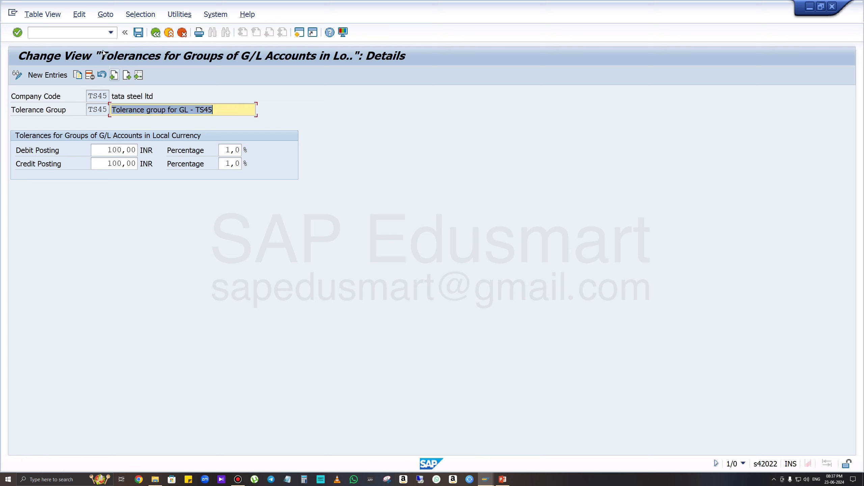
left_click(87, 32)
type("/n")
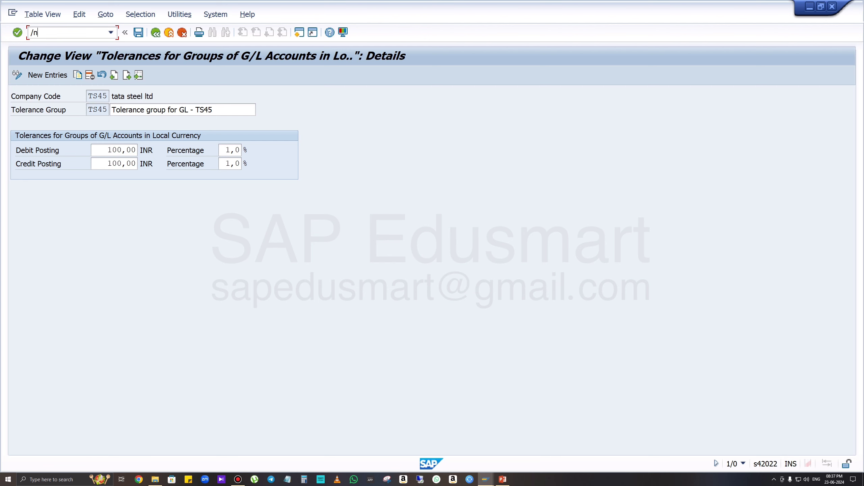
key("Return")
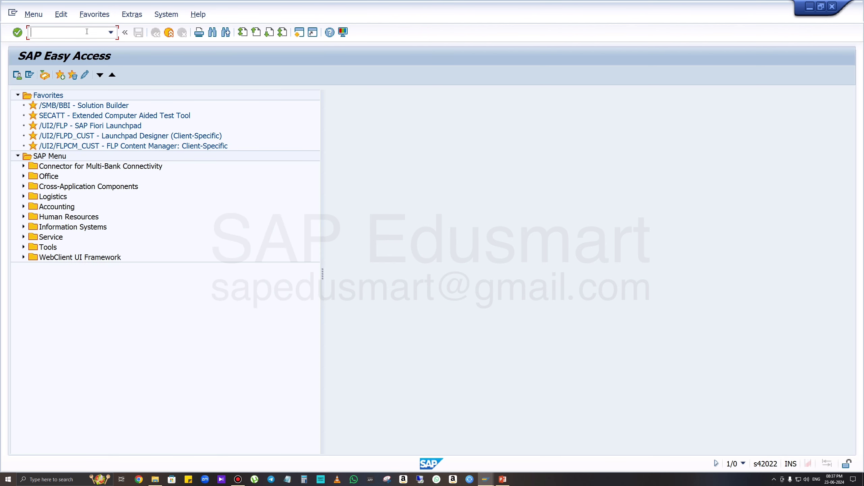
type("f-04")
key("Return")
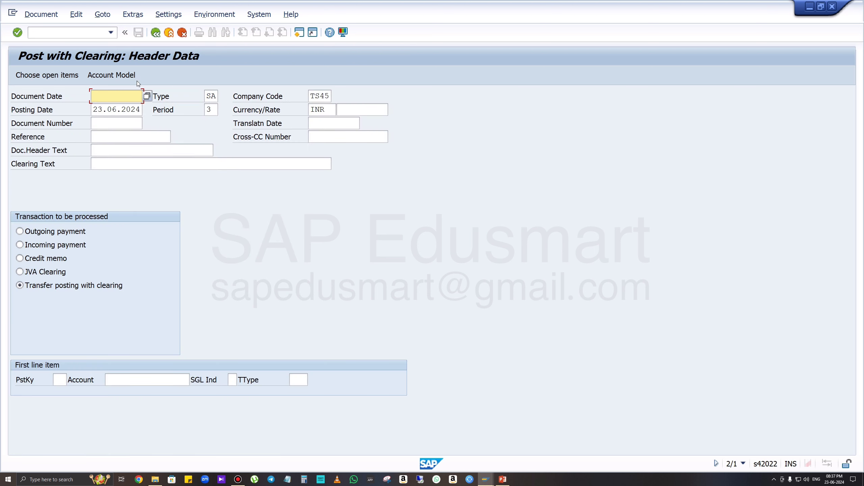
Enter the clearing header with document date 23.06.2024, posting key 50 and Sbi Bank - CA account 7000, and continue to the line item
left_click(113, 97)
left_click(111, 107)
left_click(65, 380)
left_click(64, 394)
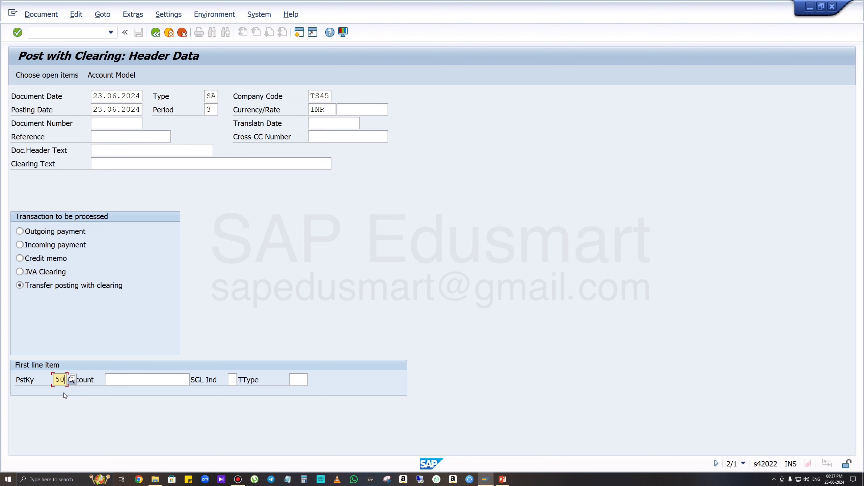
left_click(136, 383)
left_click(194, 378)
key("Return")
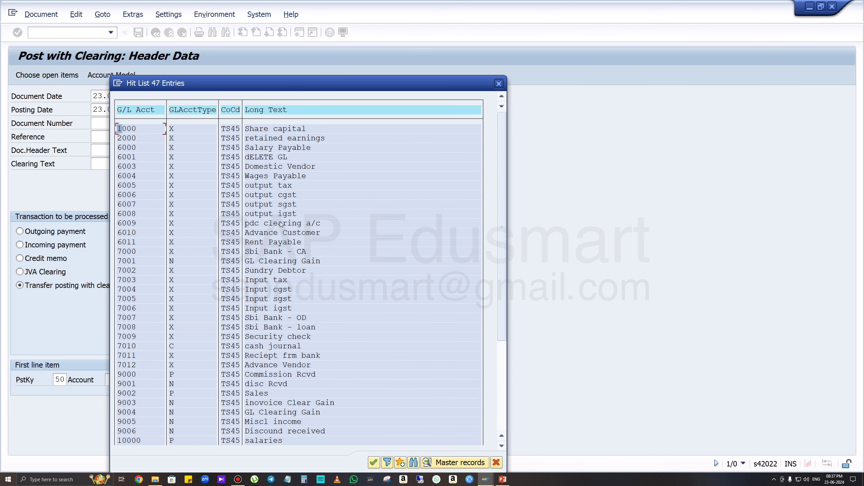
double_click(287, 253)
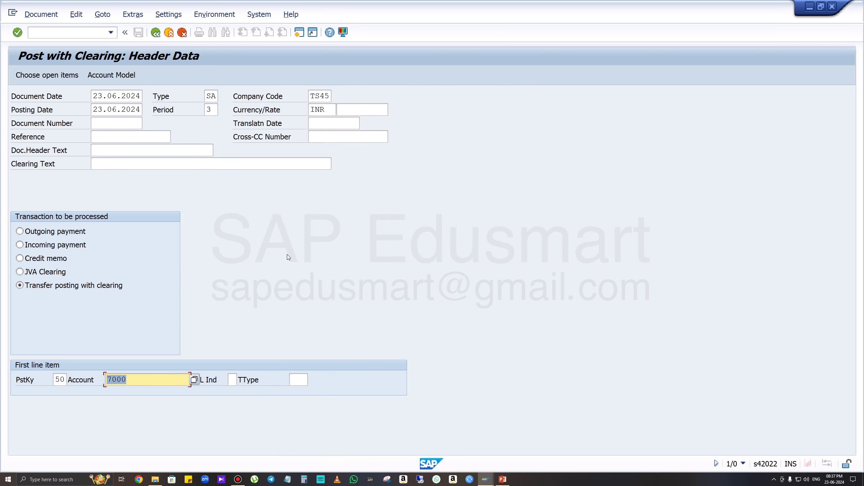
key("Return")
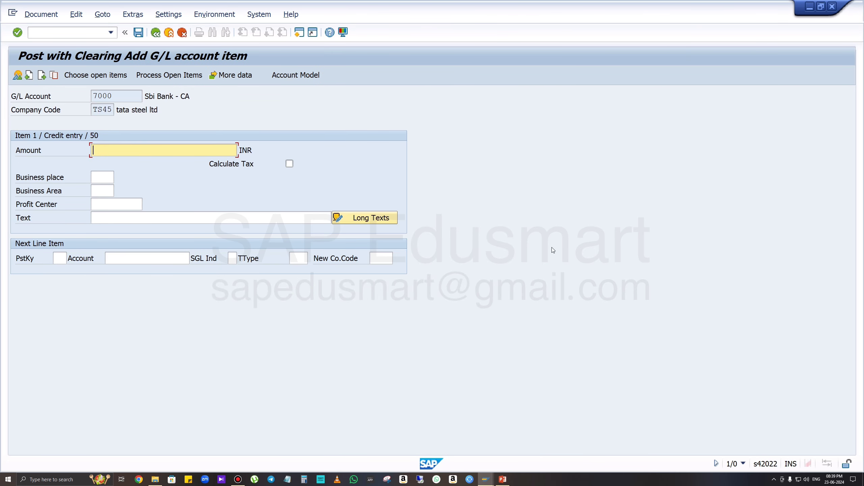
Switch to the OBA0 session to check the limits of the blank-key TS45 tolerance group, and return to the clearing entry
left_click(485, 481)
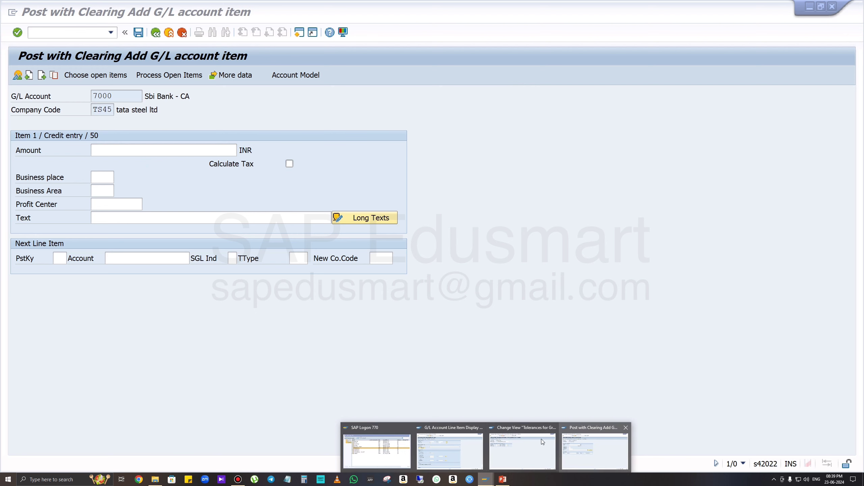
left_click(542, 439)
left_click(97, 112)
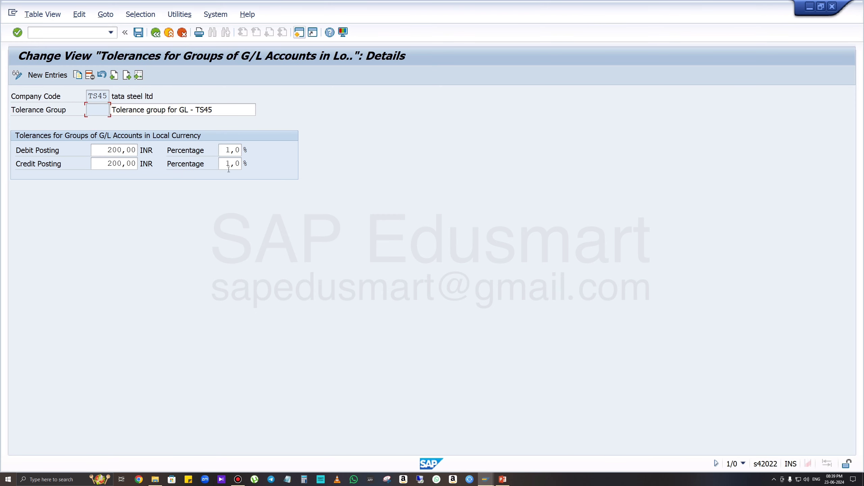
left_click(810, 6)
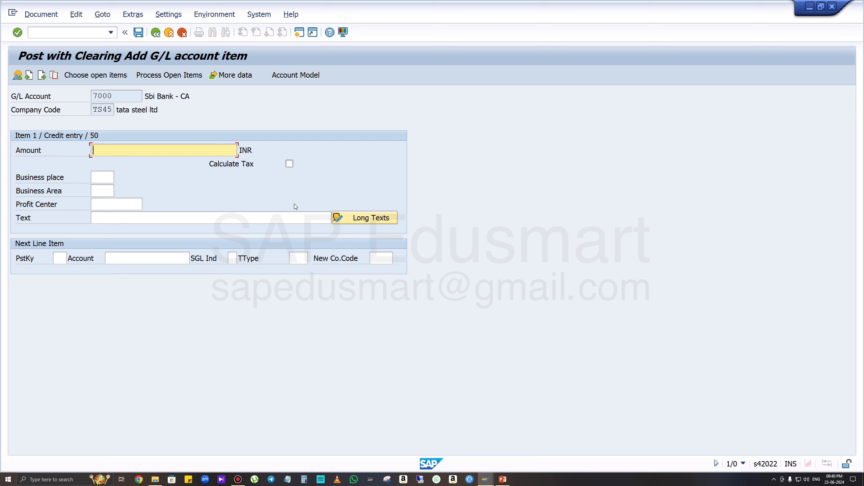
Set the bank credit item's amount to 9900 INR and its text to "salary payment"
type("9900")
left_click(150, 216)
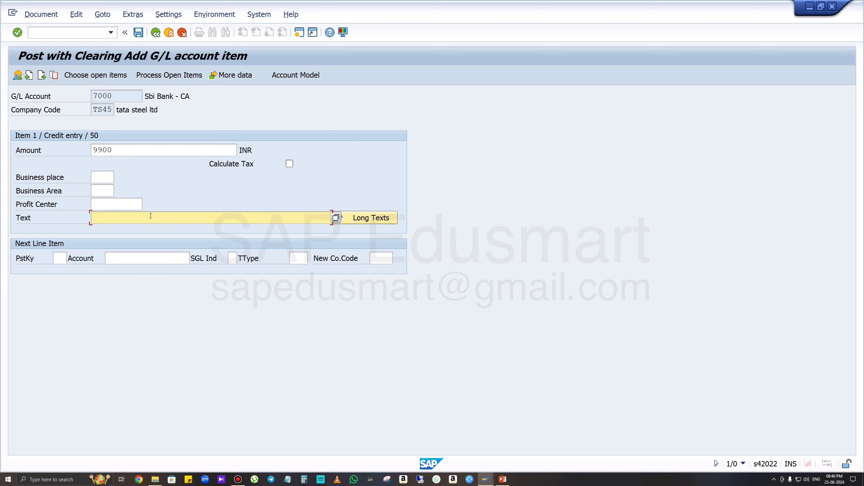
type("salary payment")
Process the open items of Salary Payable account 6000 in TS45, picking the account from the search list
left_click(174, 76)
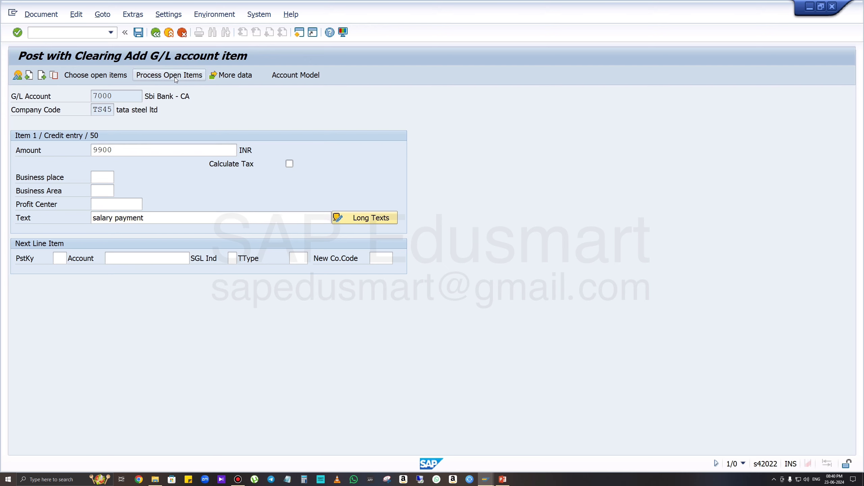
left_click(129, 136)
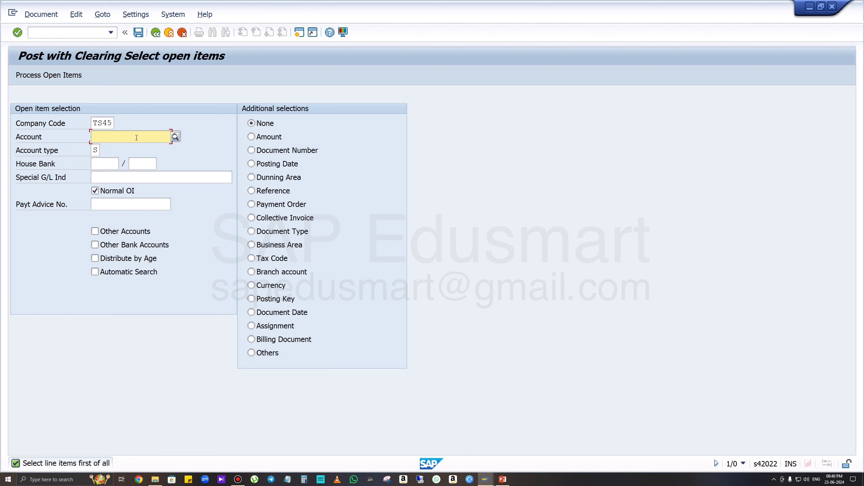
left_click(178, 136)
key("Return")
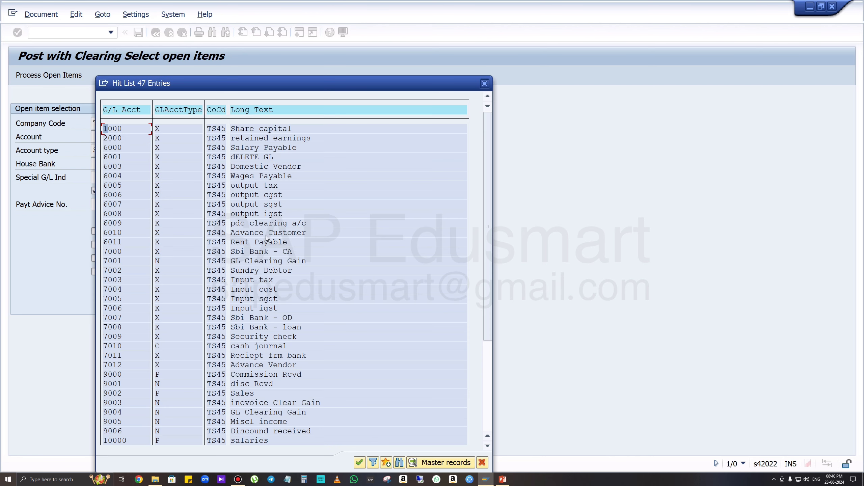
double_click(267, 151)
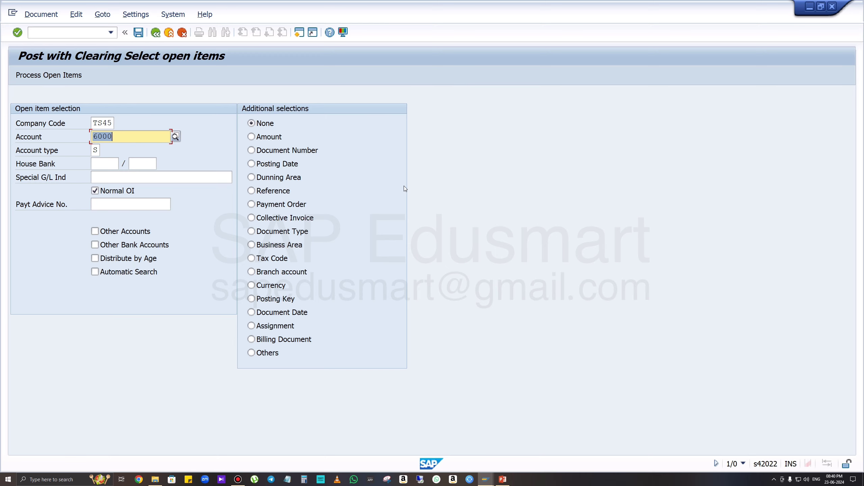
key("Return")
Compare the assigned, entered and not assigned amounts in the clearing's processing status
left_click_drag(472, 406, 514, 406)
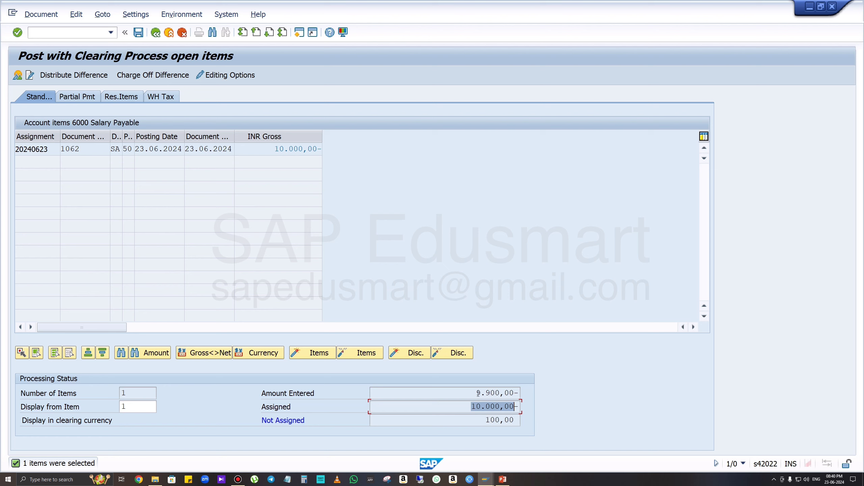
left_click_drag(476, 393, 539, 390)
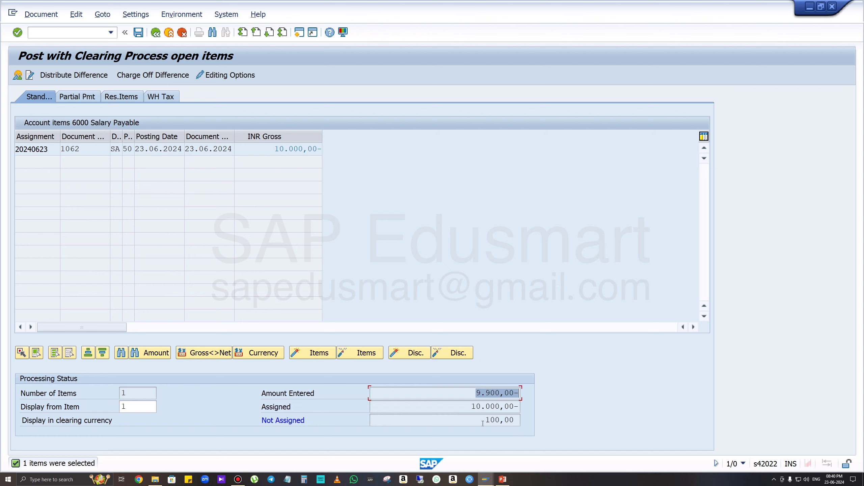
left_click_drag(483, 424, 534, 427)
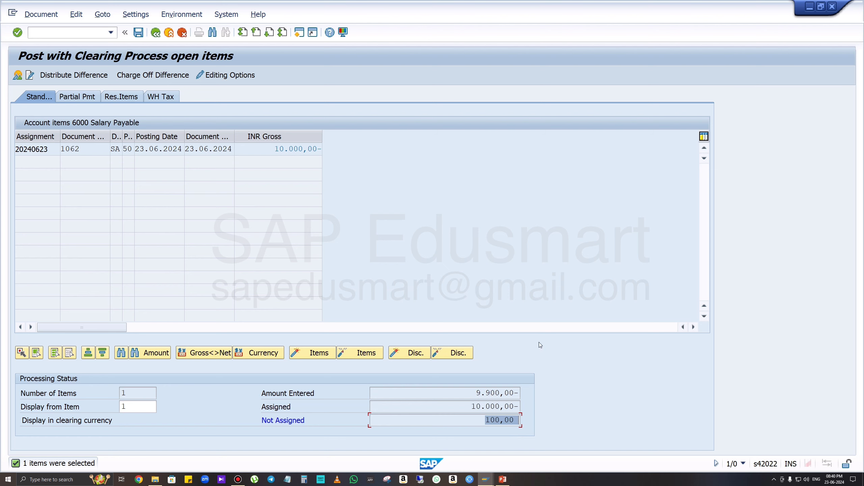
Simulate the clearing document, examine its GL Clearing Gain line, and exit without posting
left_click(41, 14)
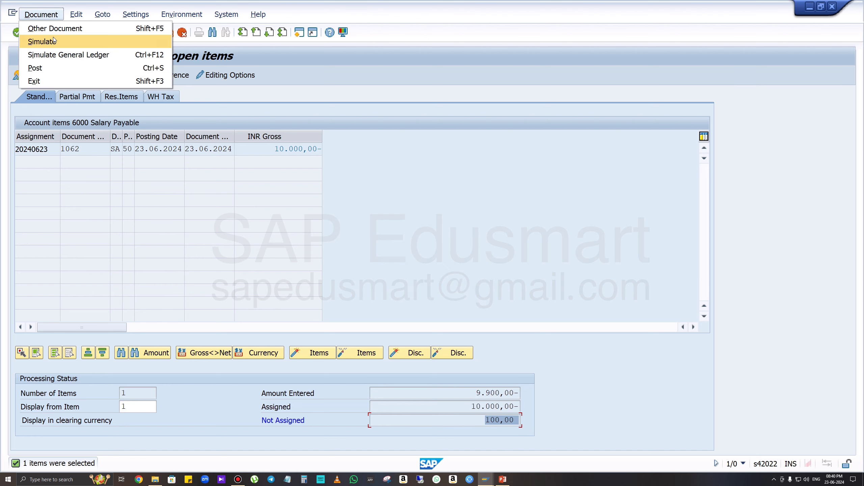
left_click(53, 38)
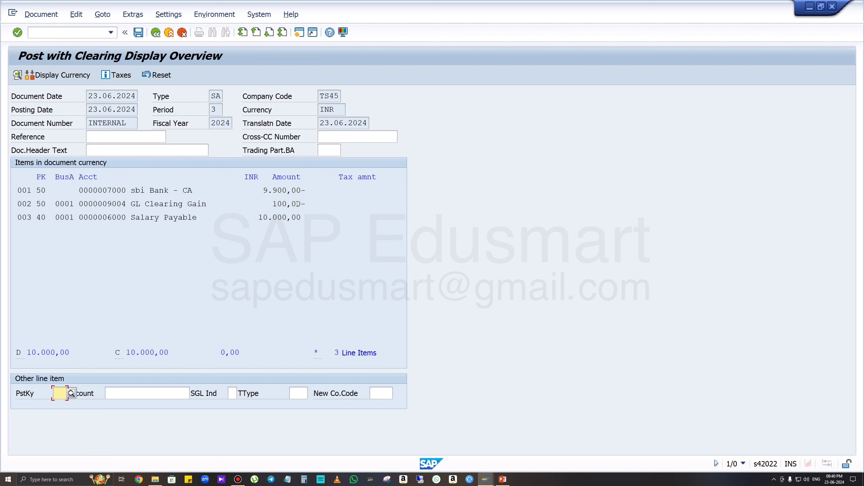
left_click_drag(297, 203, 16, 203)
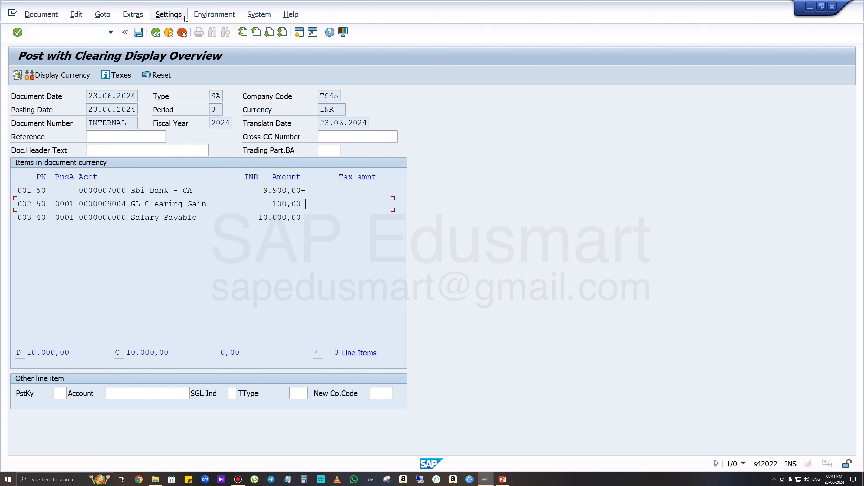
left_click(181, 32)
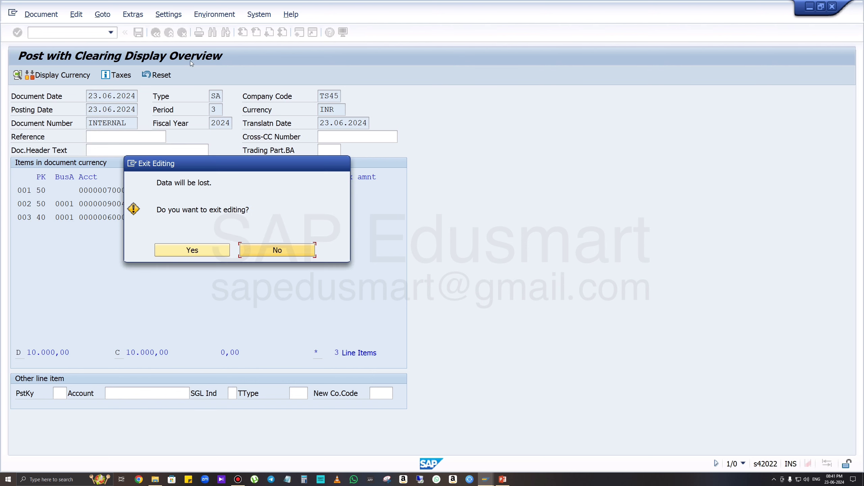
left_click(199, 253)
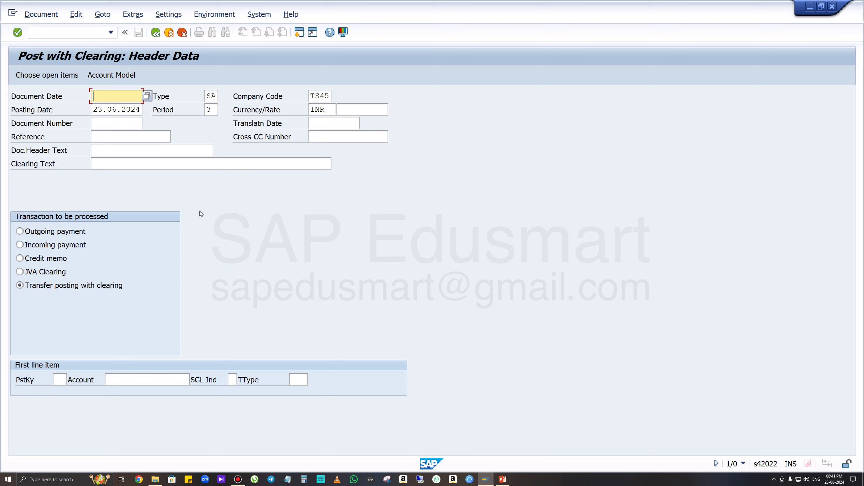
Start another clearing entry dated 23.06.2024 with posting key 50 and bank account 7000, and continue to its line item
key("BackSpace")
left_click(120, 106)
left_click(64, 378)
left_click(75, 391)
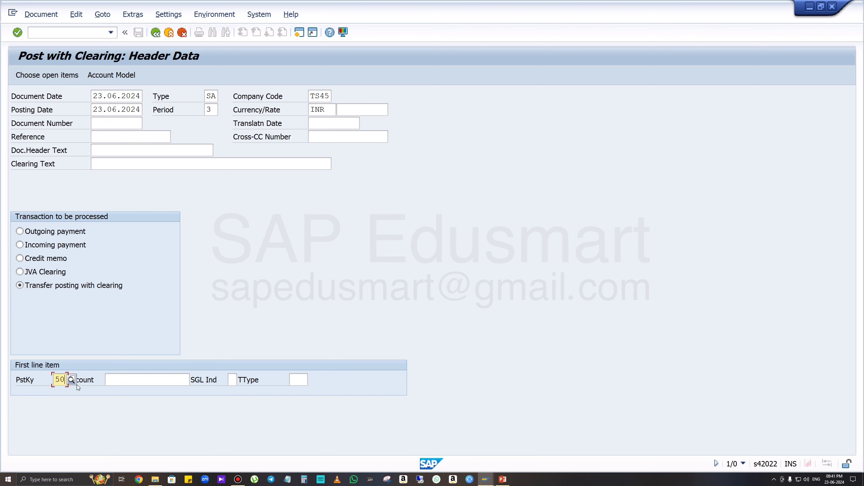
left_click(126, 381)
left_click(125, 243)
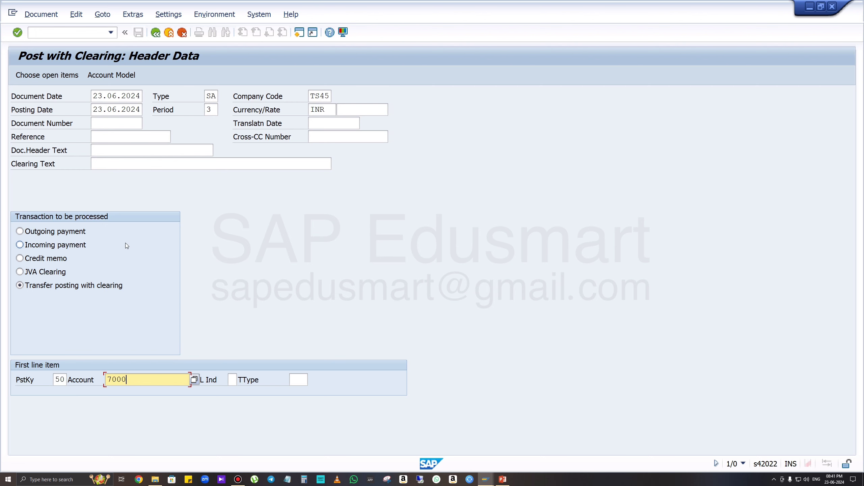
key("Return")
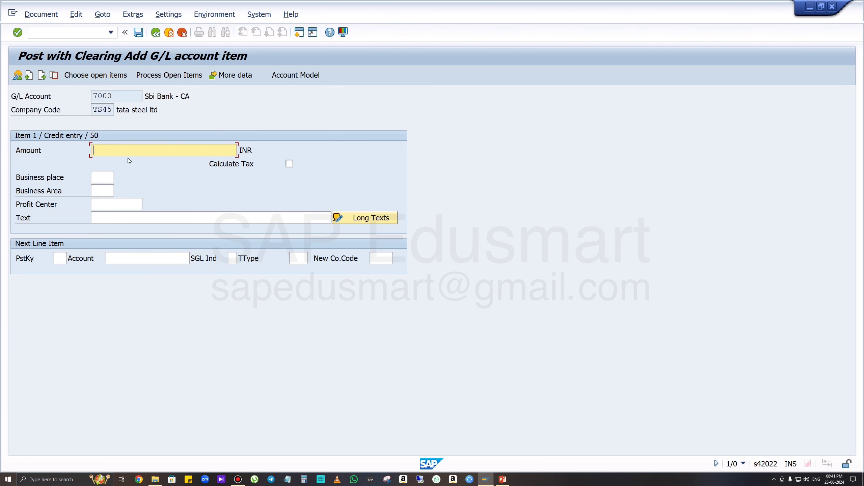
Set the bank credit item's amount to 9899 INR with the text "salary payment"
type("9899")
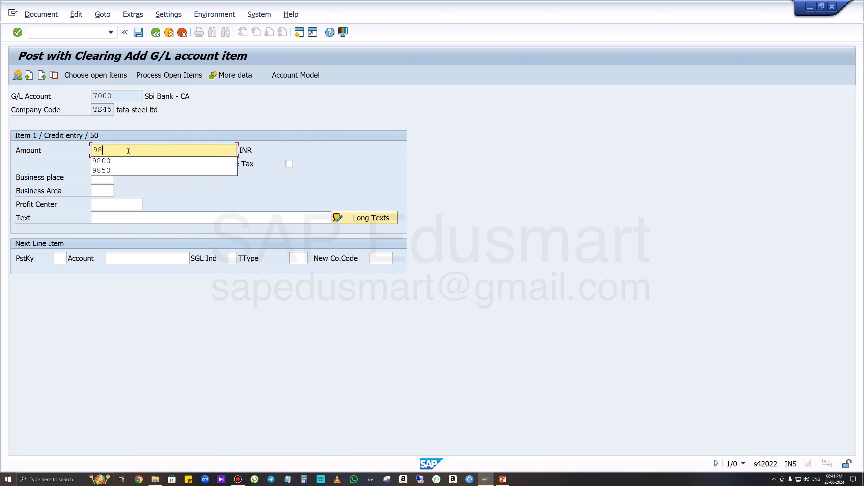
left_click(117, 218)
left_click(113, 230)
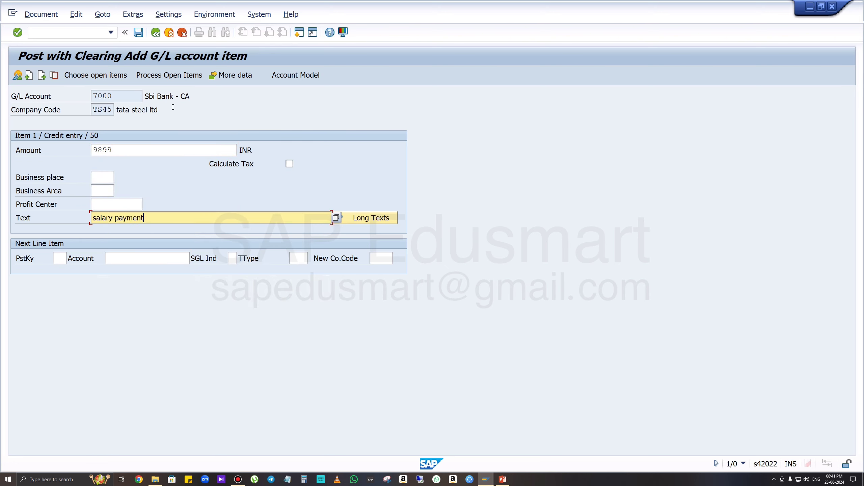
Load the open items of account 6000 in TS45 for clearing against the 9899 INR payment
left_click(174, 78)
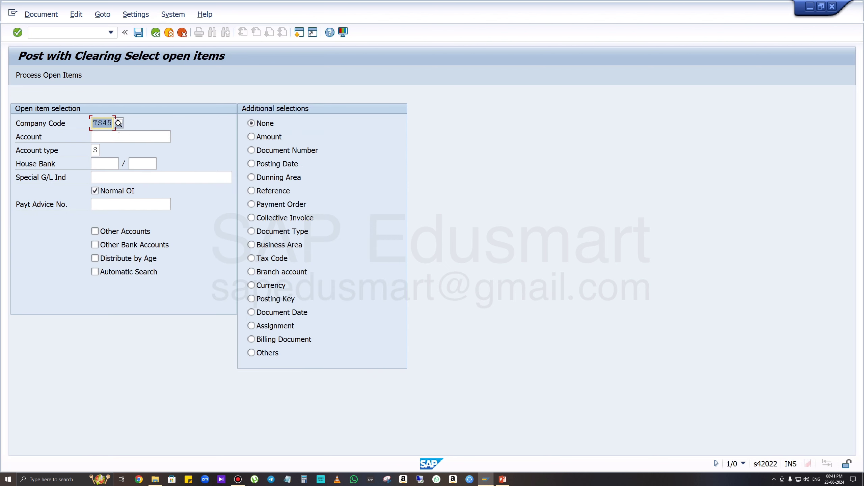
left_click(136, 136)
left_click(140, 147)
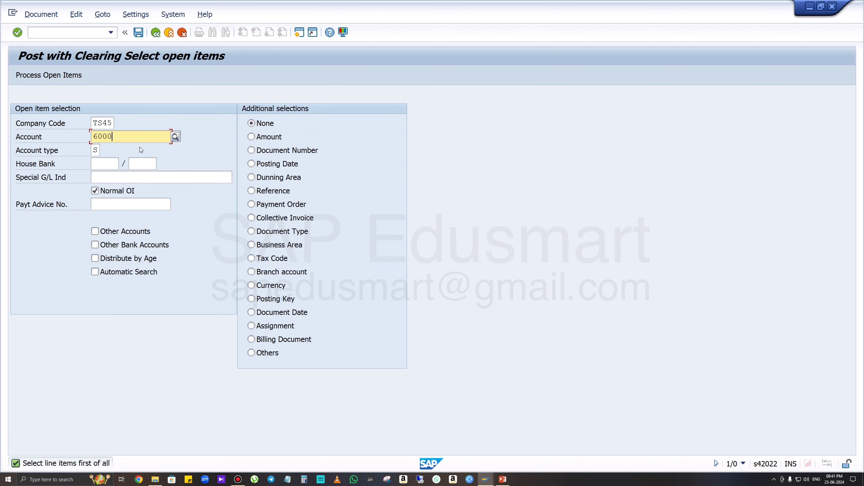
key("Return")
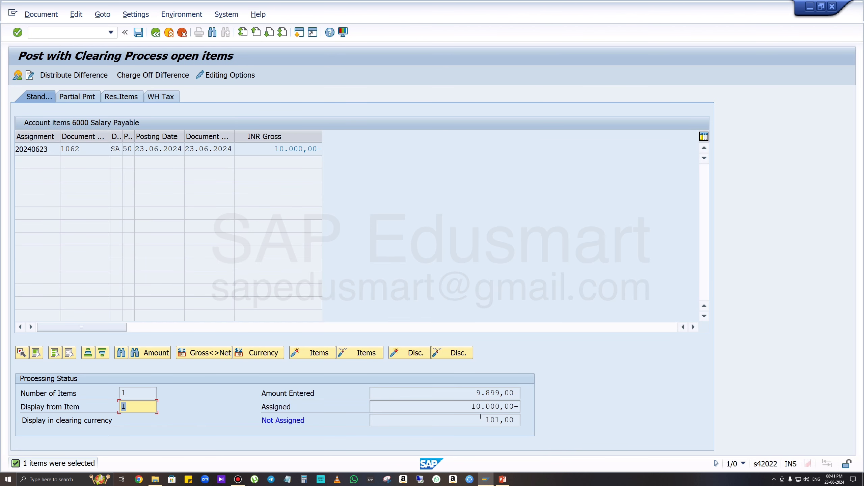
Check the not assigned difference for the 9899 INR payment and try to simulate the clearing document
left_click_drag(481, 420, 518, 421)
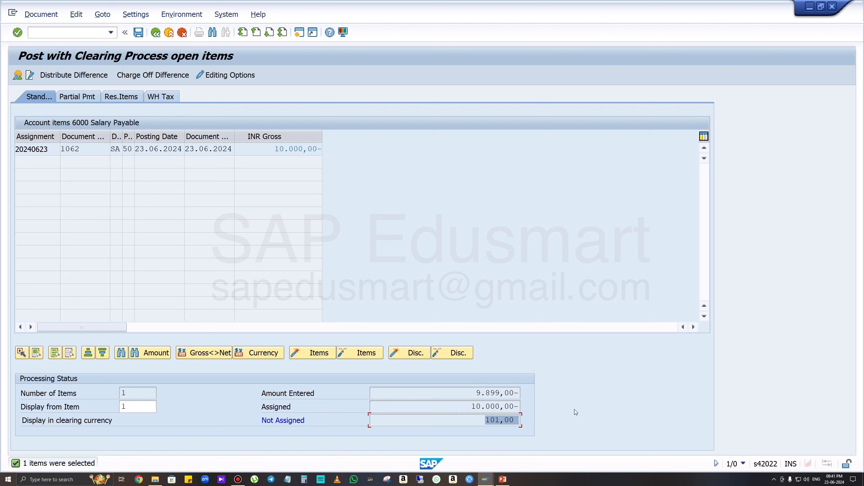
left_click(41, 15)
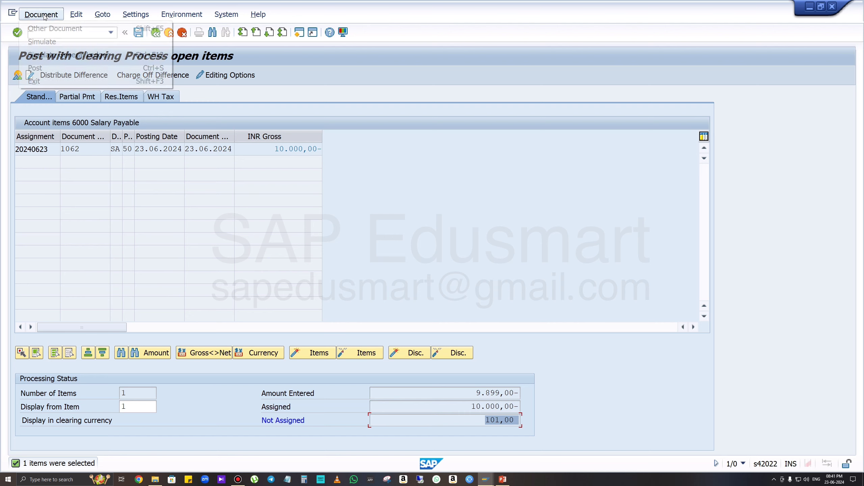
left_click(51, 40)
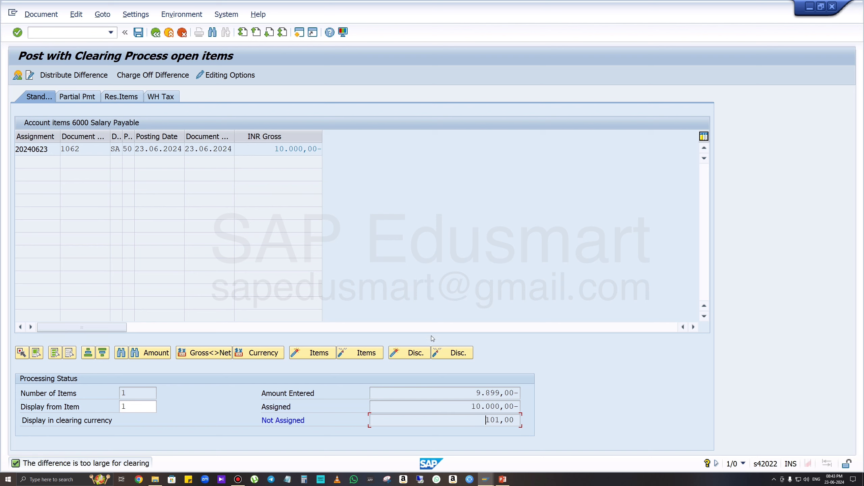
Review the debit and credit tolerance limits of the TS45 G/L tolerance group, and return to the clearing session
mouse_move(485, 480)
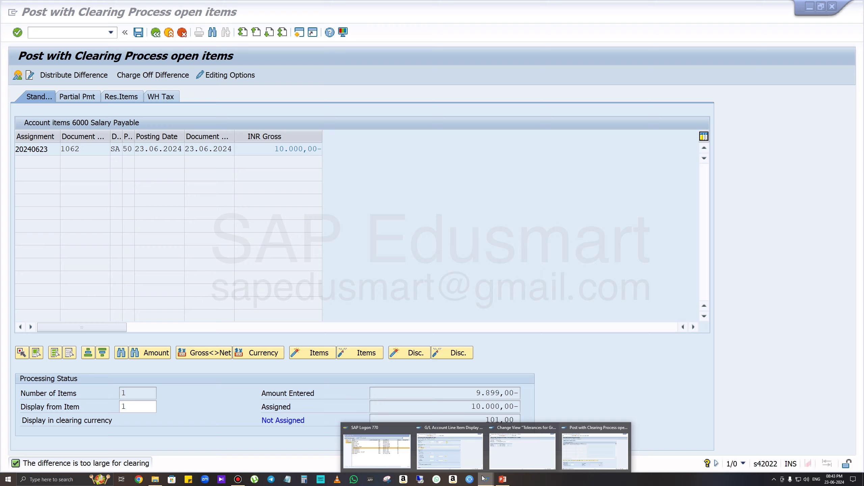
left_click(522, 450)
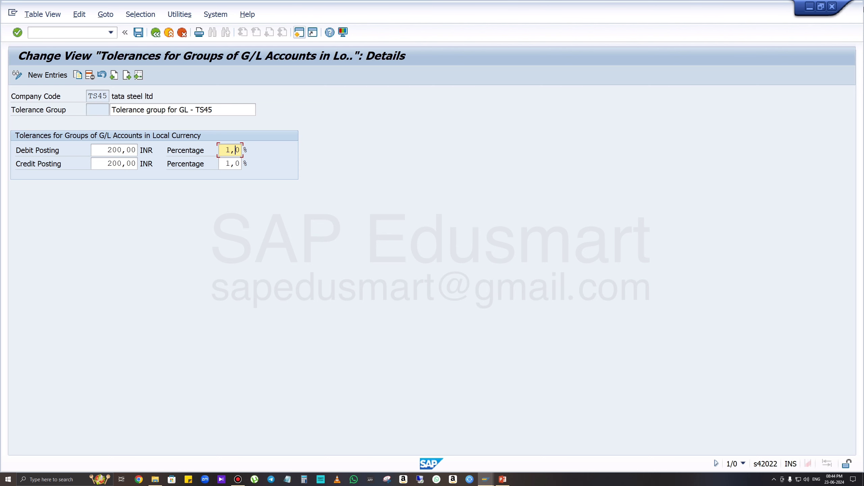
left_click(809, 6)
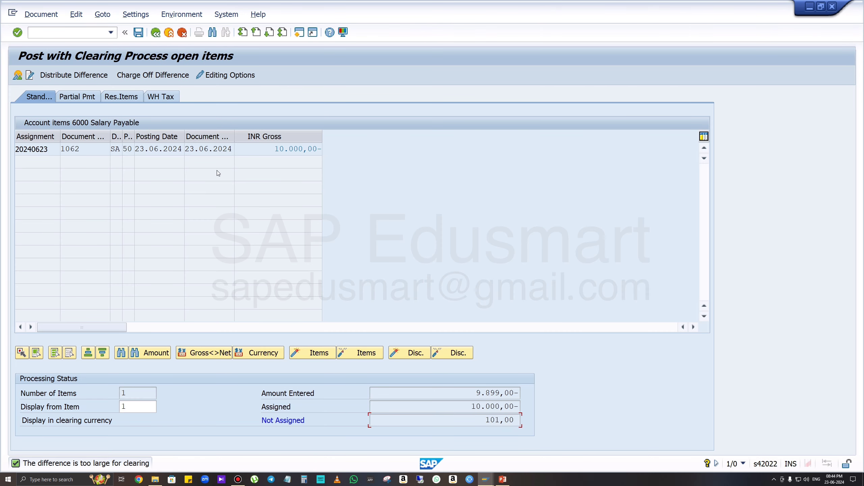
Return to the document overview, set the bank credit item's amount to 9900 INR, and simulate the clearing document
left_click(182, 33)
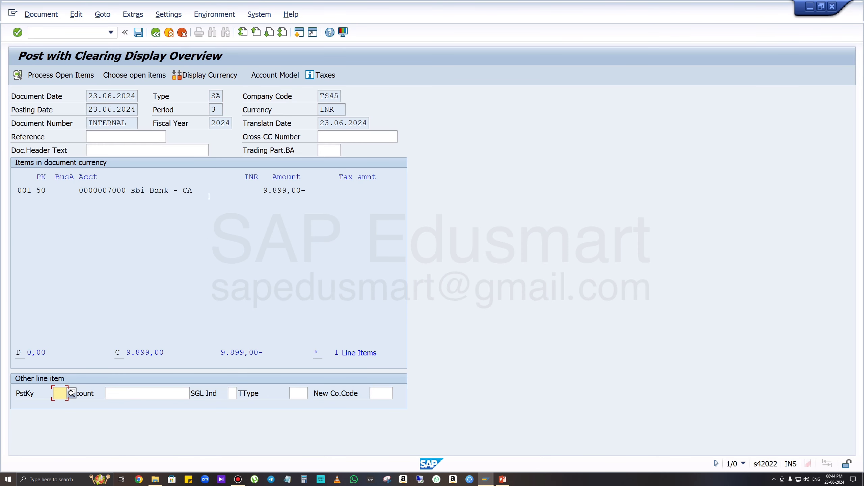
double_click(287, 189)
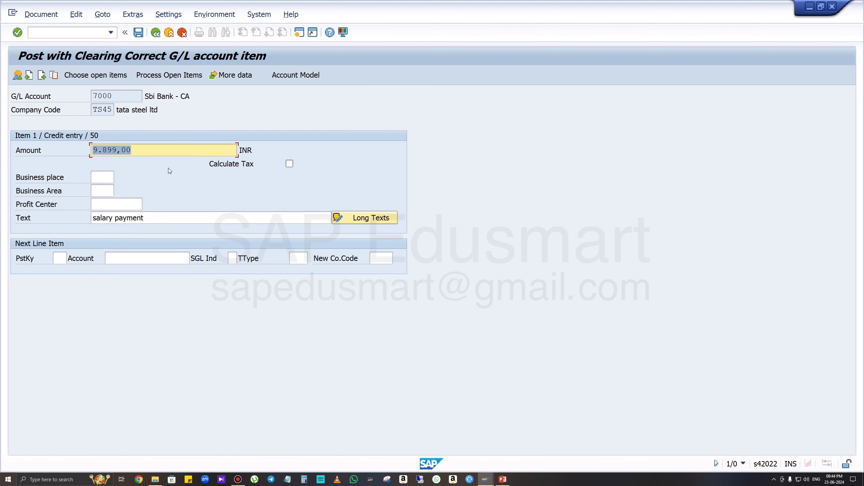
type("99")
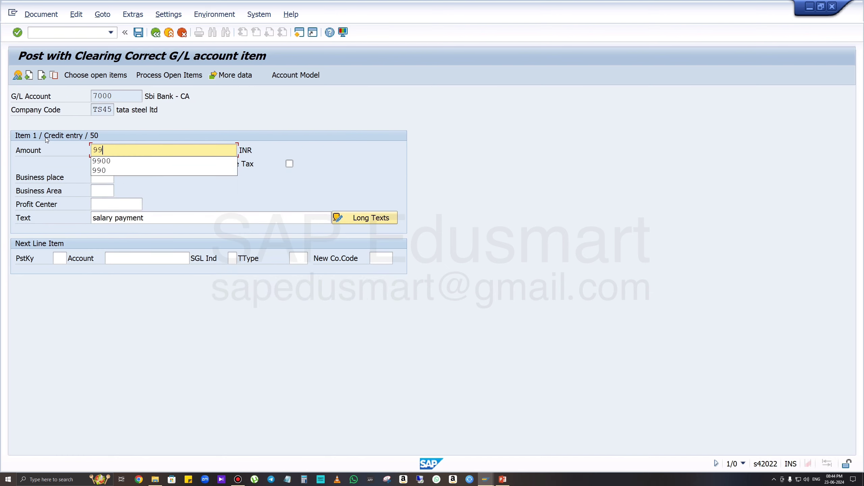
type("00")
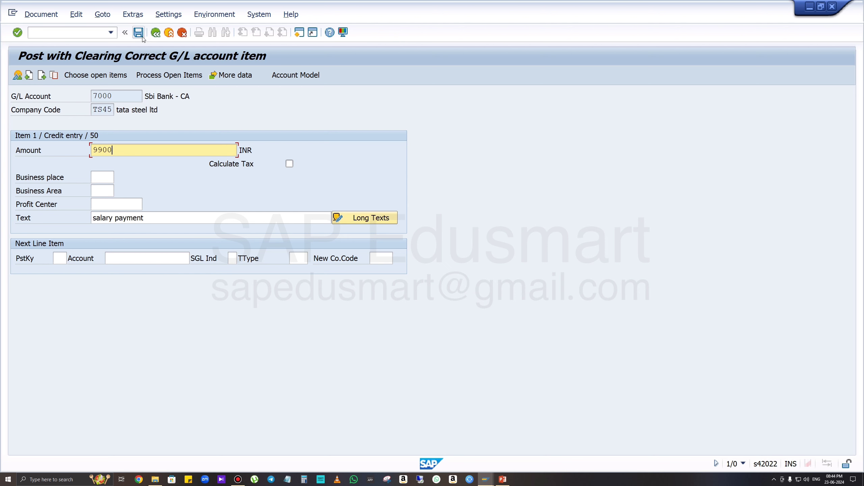
left_click(43, 15)
left_click(42, 68)
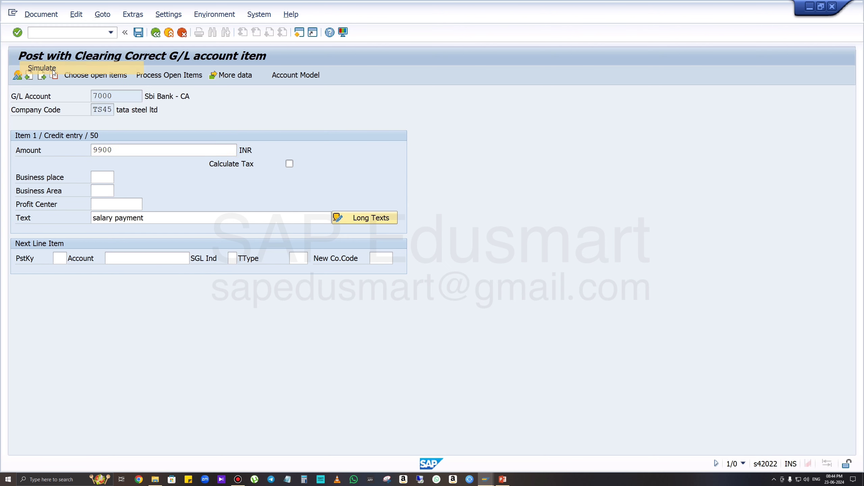
Check the bank and GL Clearing Gain lines of the simulated document, and discard the entry without posting it
left_click_drag(305, 203, 13, 206)
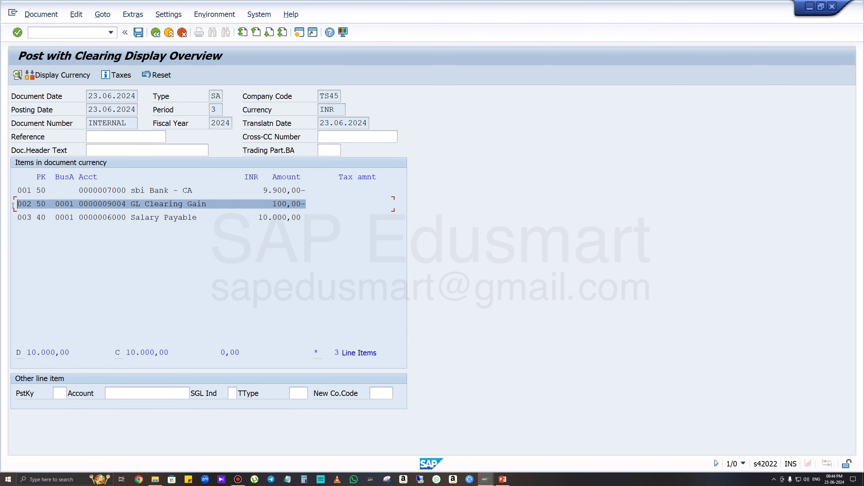
left_click(17, 245)
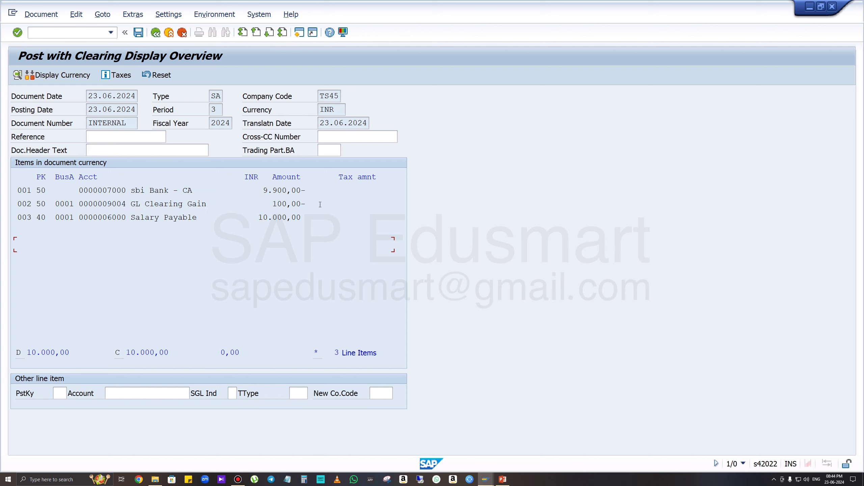
left_click_drag(316, 189, 258, 189)
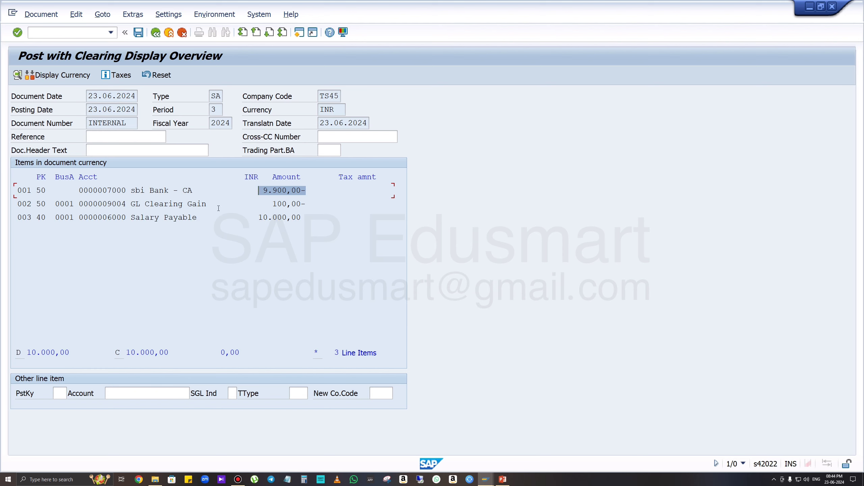
left_click_drag(220, 204, 145, 204)
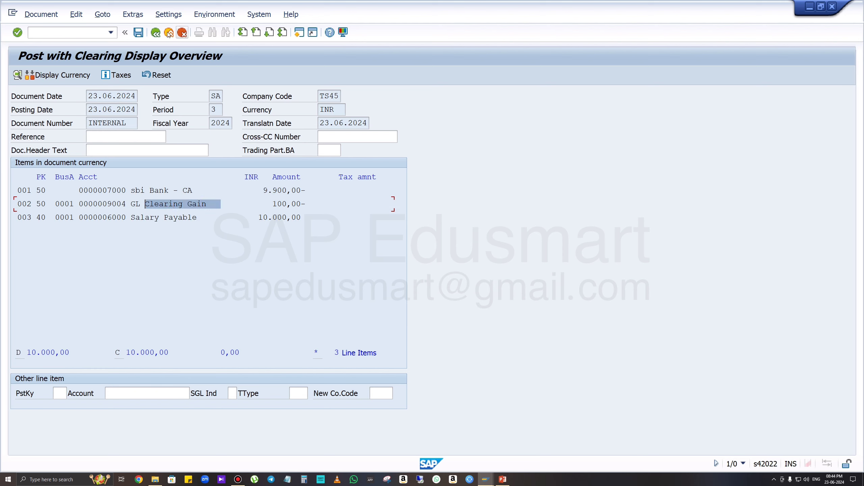
left_click(156, 33)
left_click(191, 249)
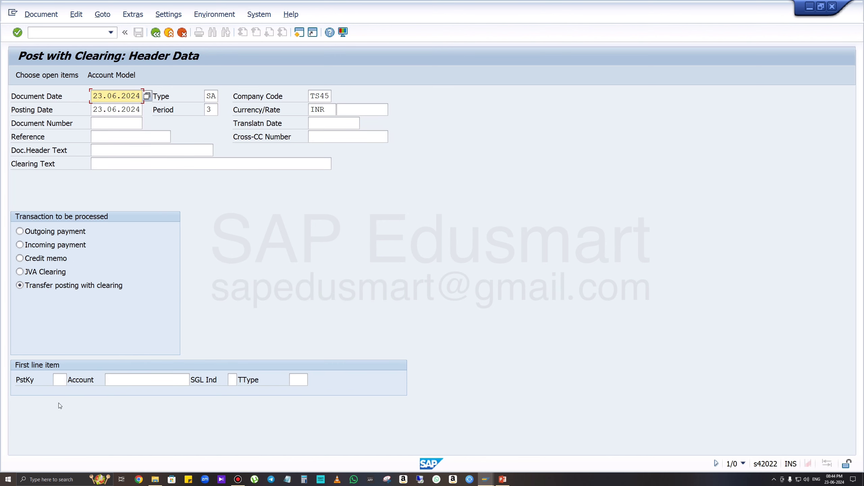
Start a new transfer posting with clearing using posting key 50 and bank account 7000, and continue to its line item
left_click(60, 379)
left_click(61, 390)
left_click(172, 378)
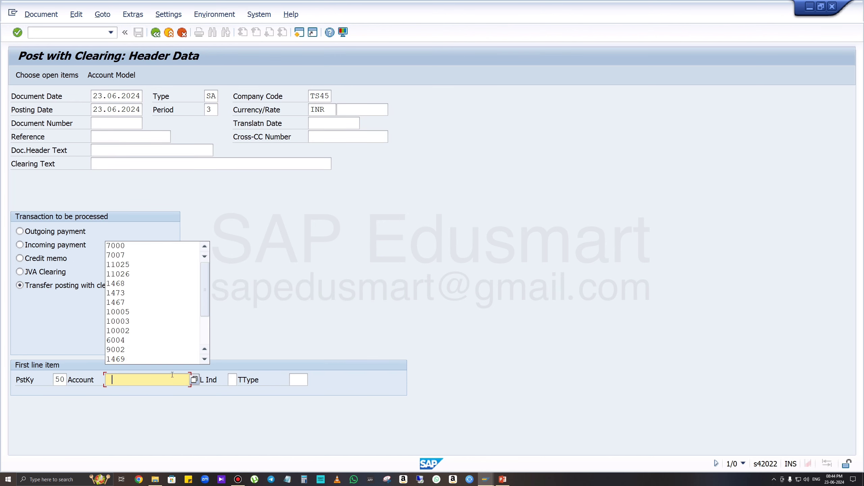
left_click(149, 247)
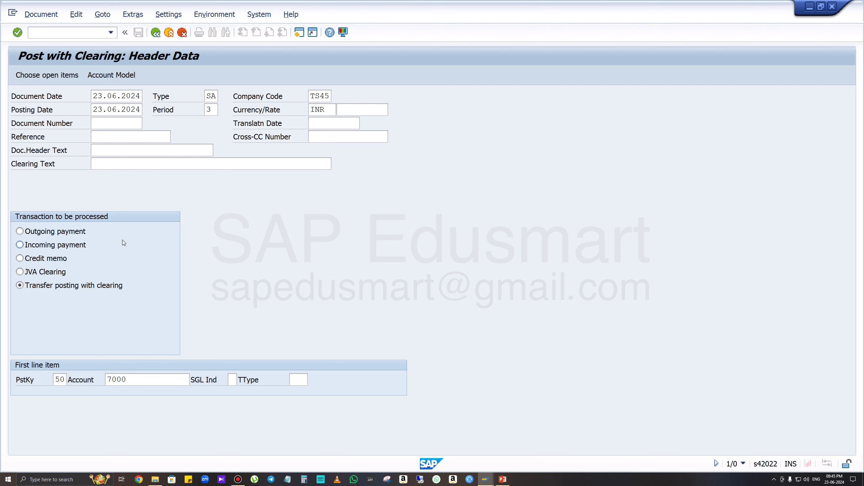
key("Return")
Set the bank credit item's amount to 10100 INR with the text "salary payment"
left_click(127, 155)
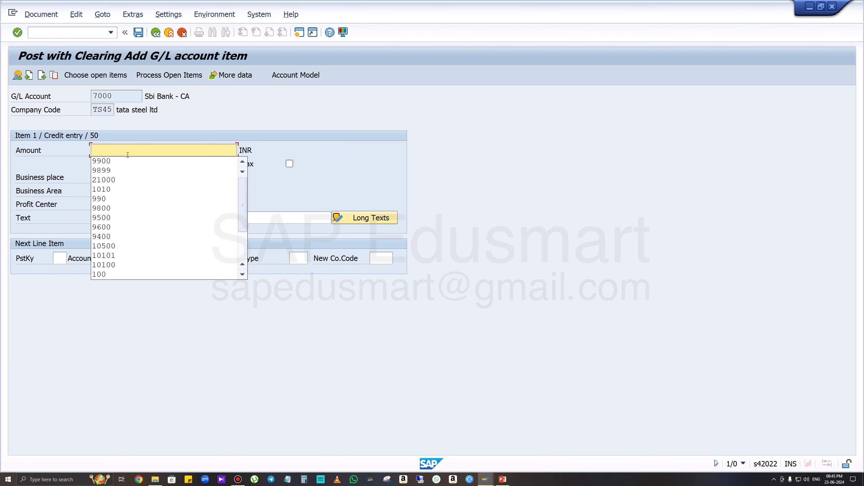
left_click(123, 153)
type("11")
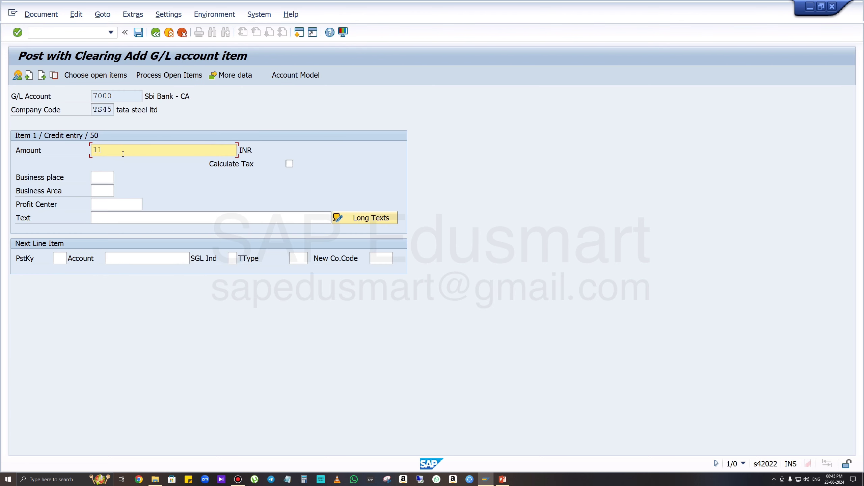
key("BackSpace")
type("0100")
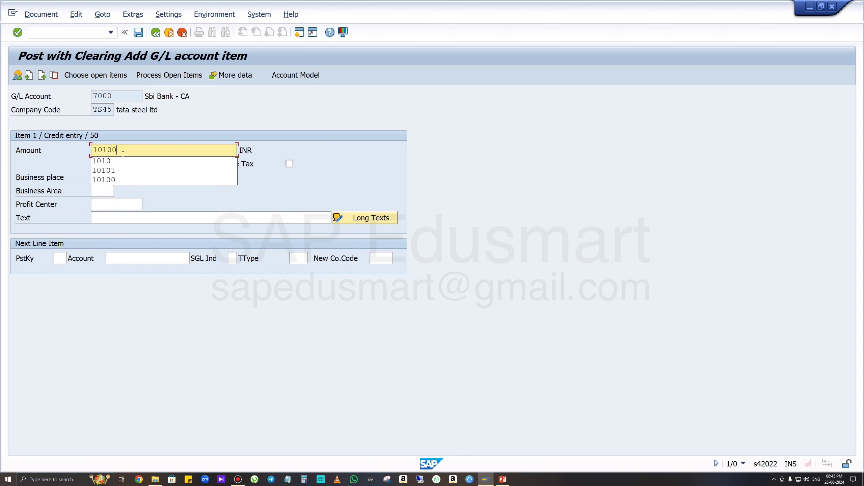
left_click(132, 221)
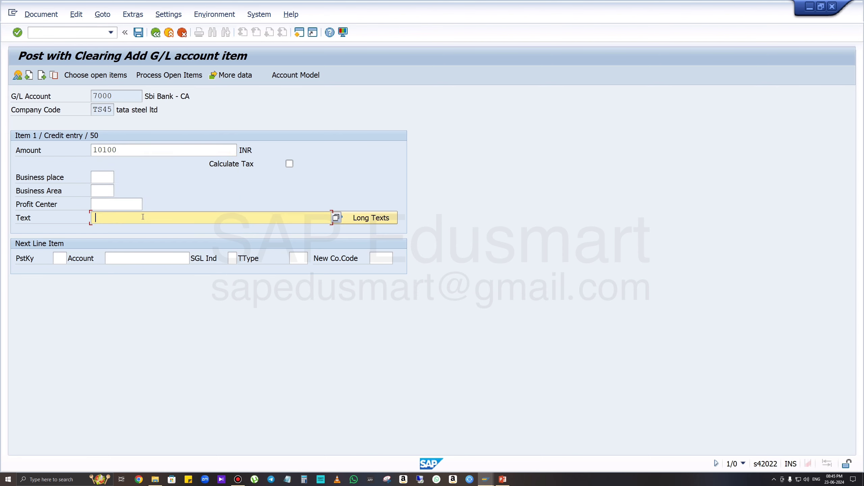
left_click(133, 229)
key("Return")
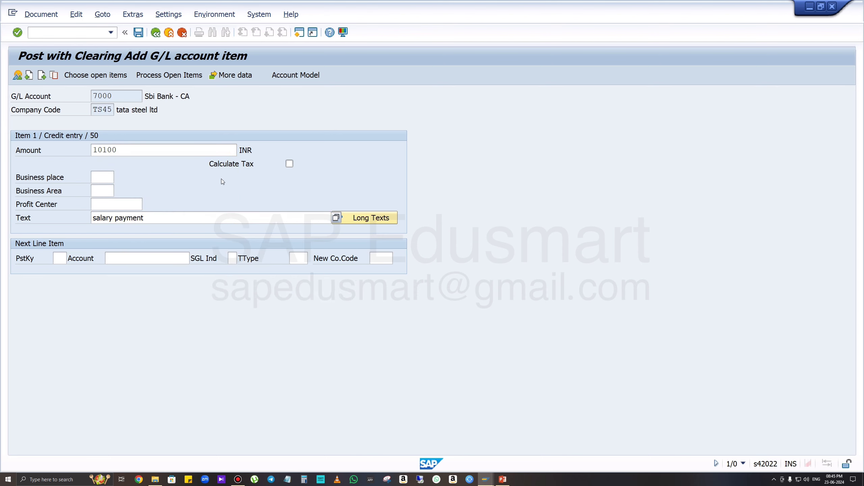
Load the open items of account 6000 in TS45 for clearing against the 10100 INR payment
left_click(163, 75)
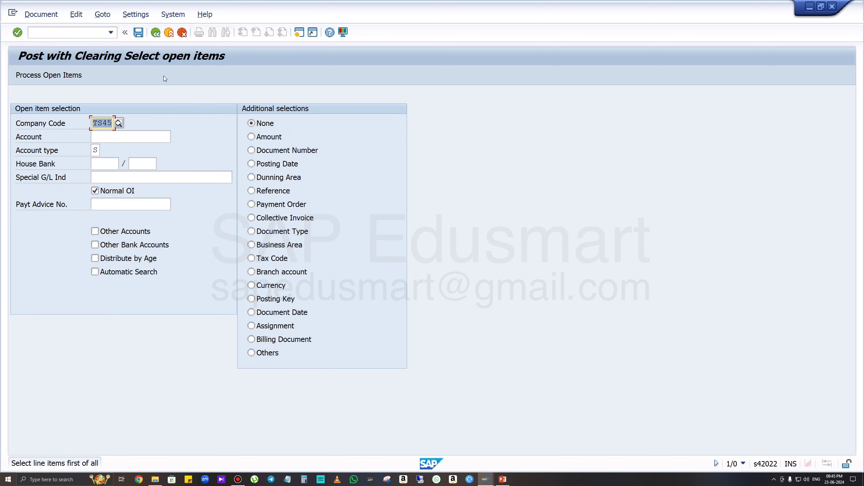
left_click(111, 134)
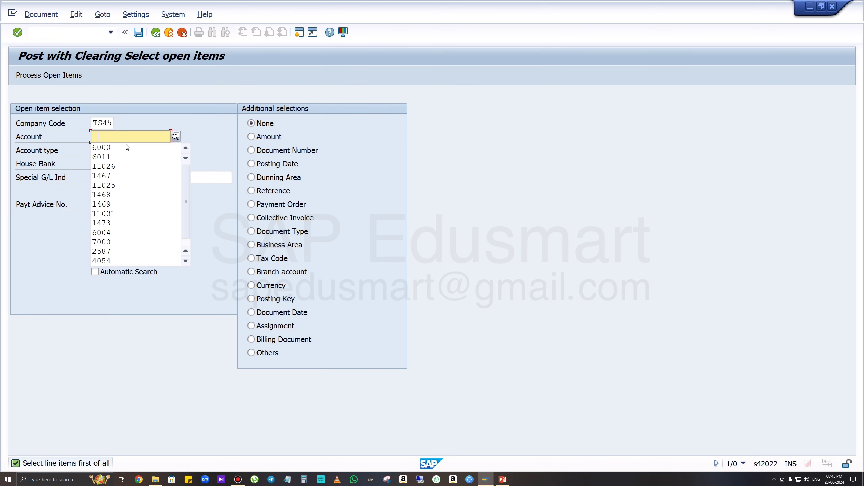
left_click(146, 147)
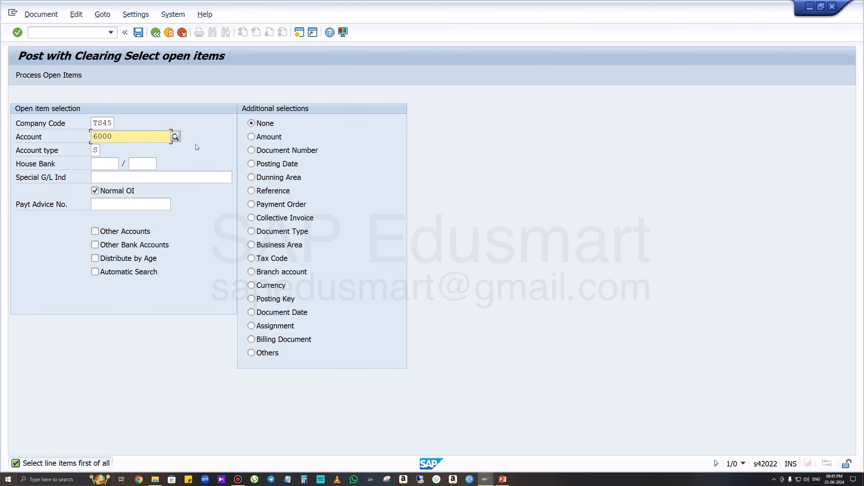
key("Return")
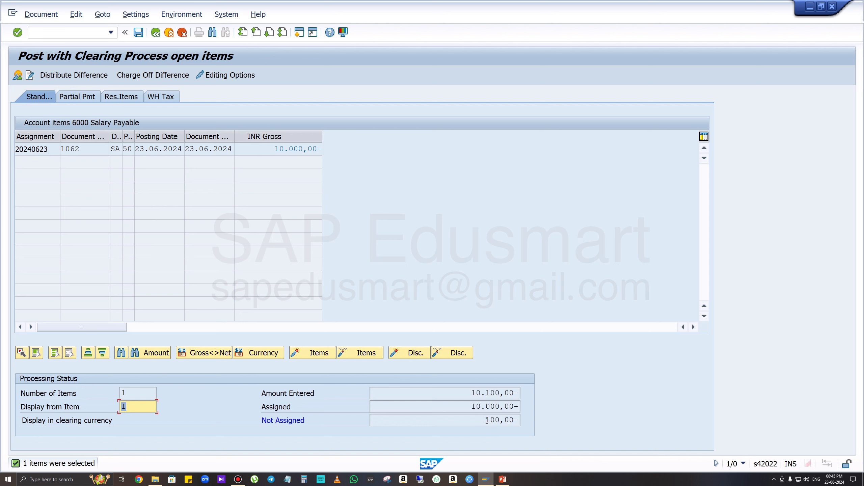
Check the not assigned difference for the 10100 INR payment and simulate the clearing document
left_click_drag(486, 421, 514, 420)
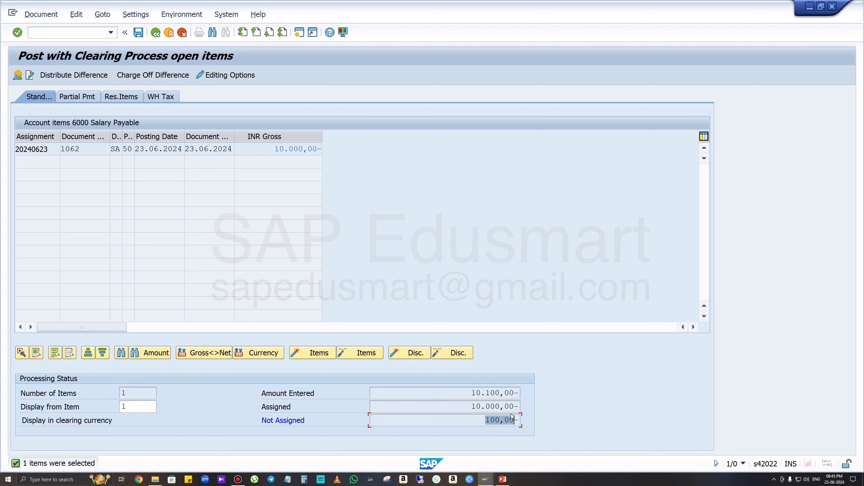
left_click(42, 14)
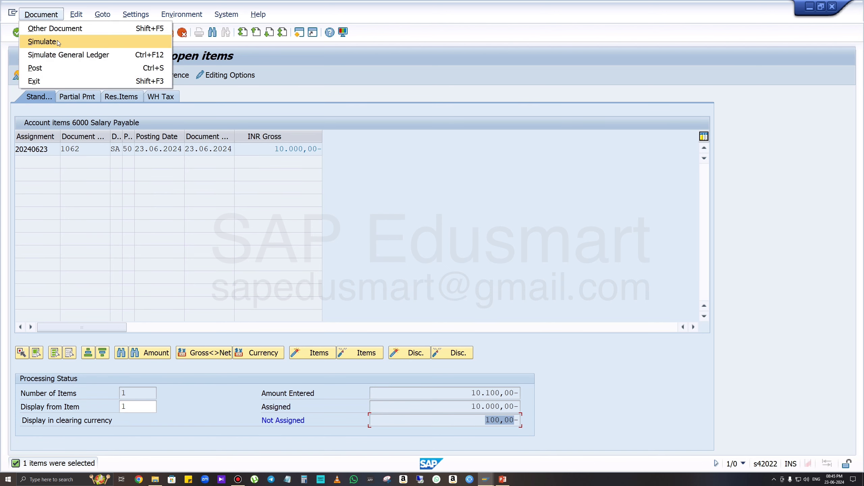
left_click(43, 42)
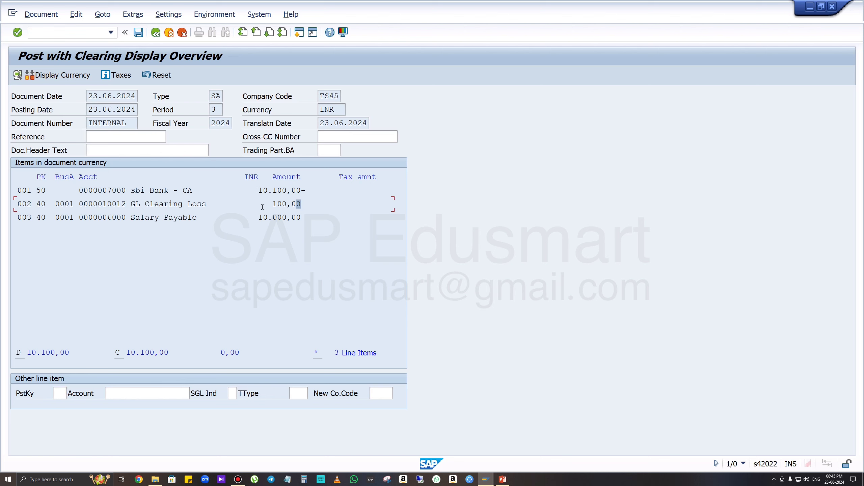
Check the GL Clearing Loss line of the simulated document and post the clearing document
left_click_drag(262, 207, 16, 214)
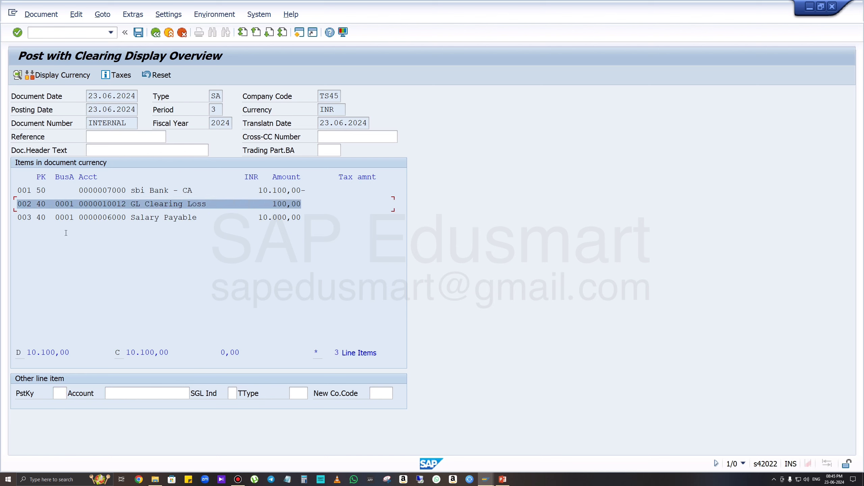
left_click(141, 254)
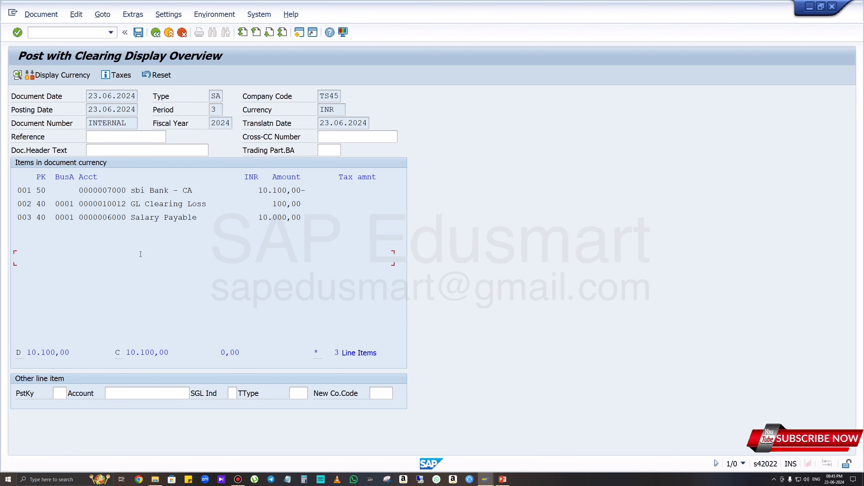
left_click(138, 33)
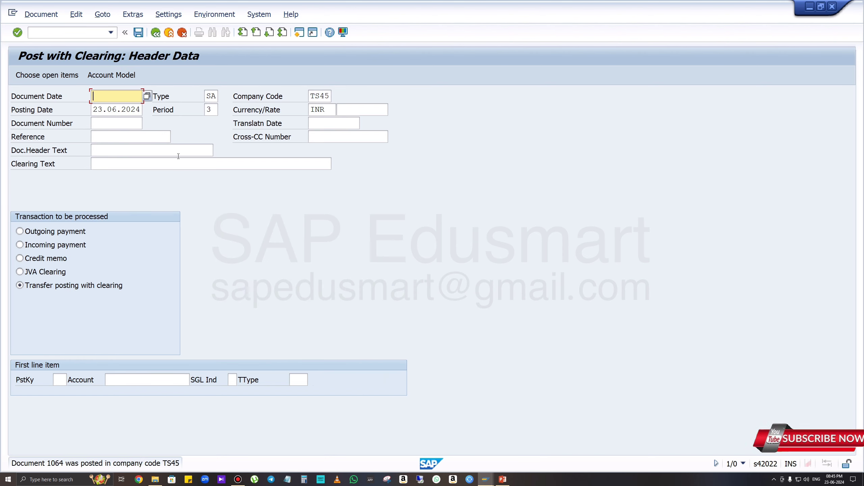